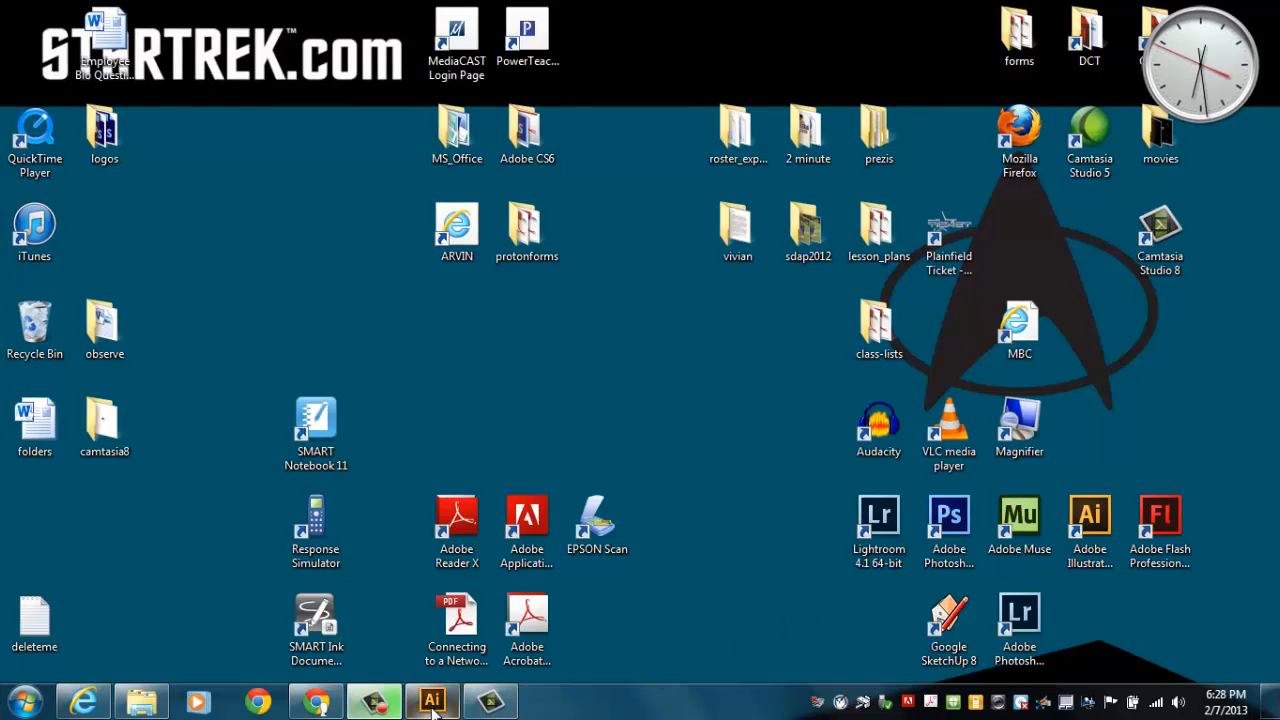
Switch to Adobe Illustrator and close both open documents, stroke-fill-effect-demo.ai and stroke-fill-effect.ai.
{"action": "left_click", "coordinate": [432, 702]}
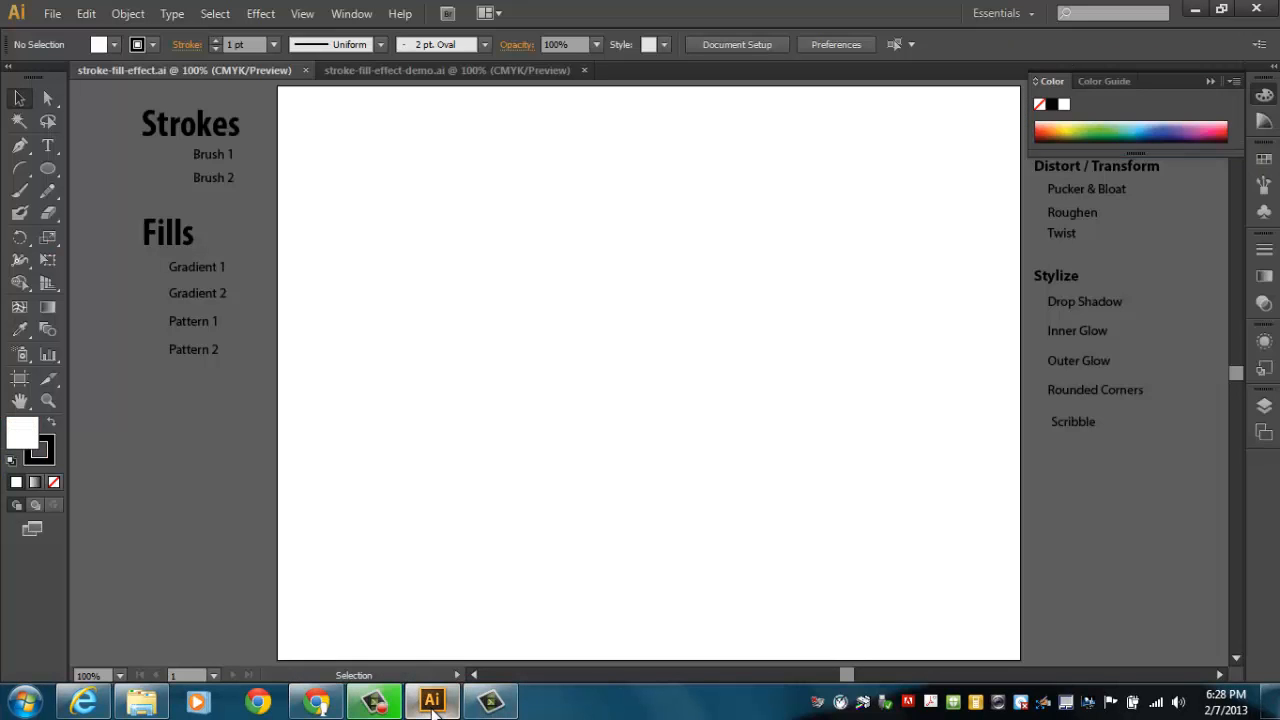
{"action": "left_click", "coordinate": [1211, 81]}
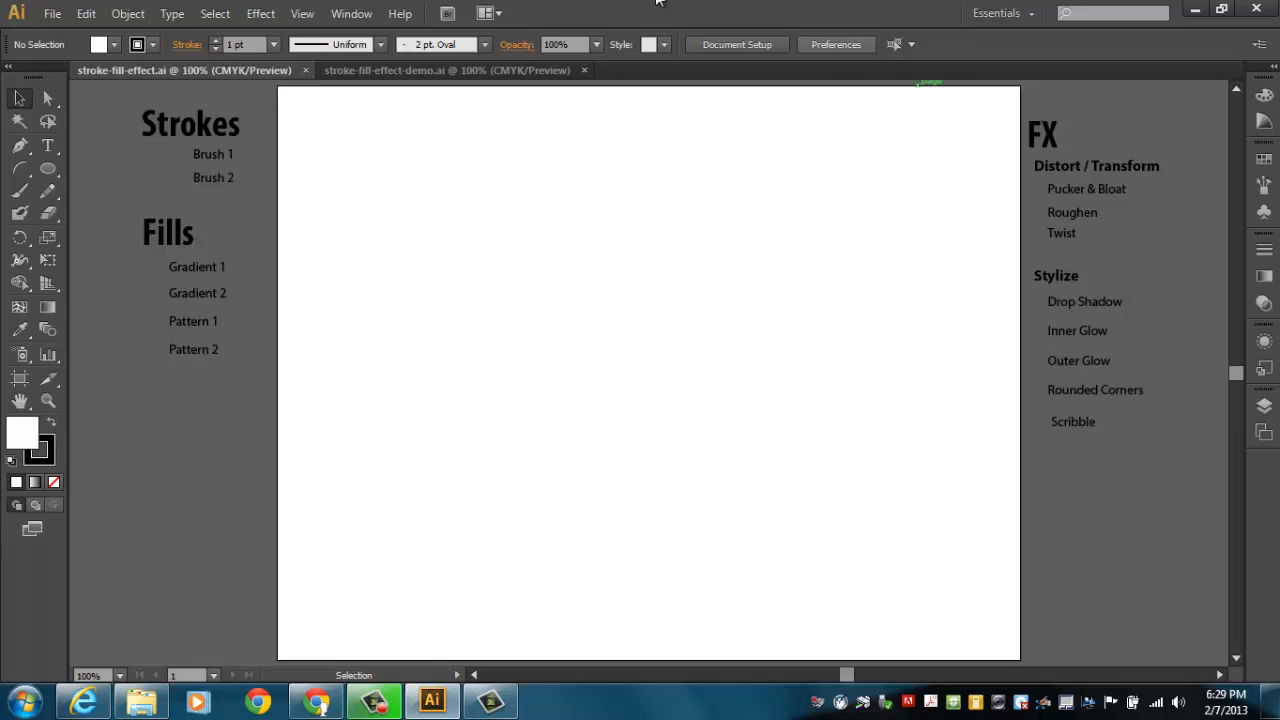
{"action": "left_click", "coordinate": [404, 72]}
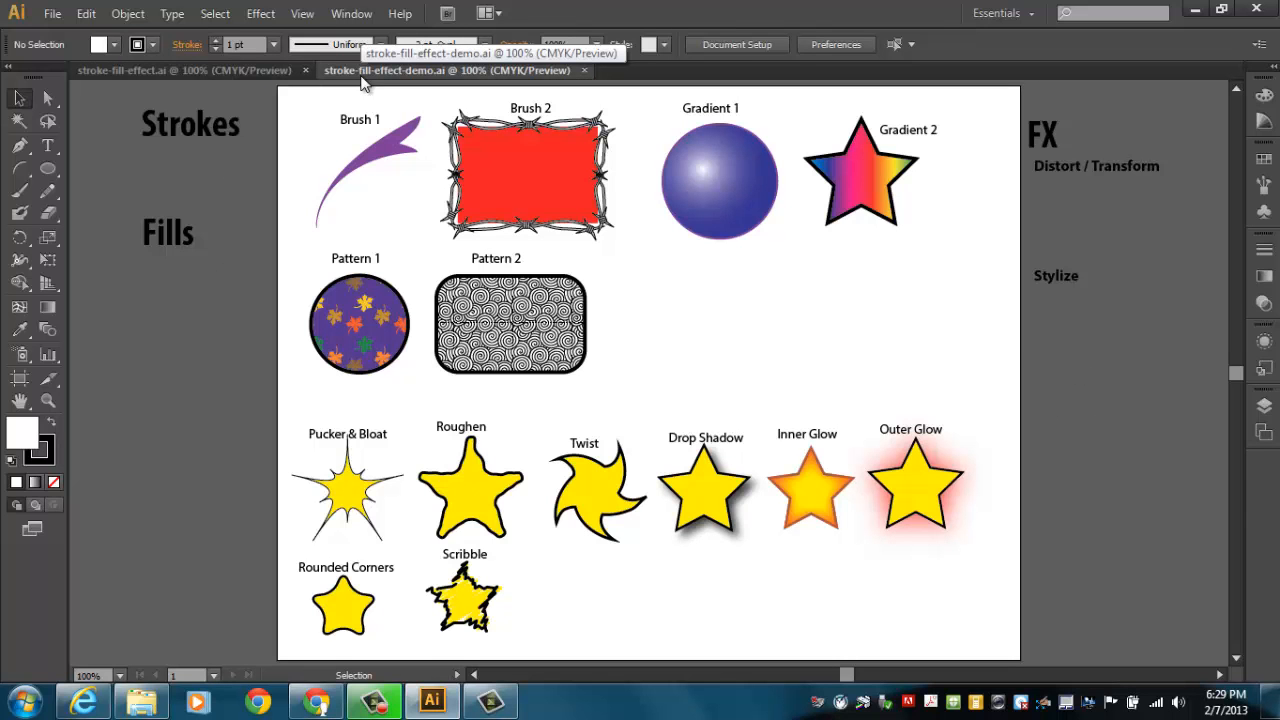
{"action": "left_click", "coordinate": [584, 70]}
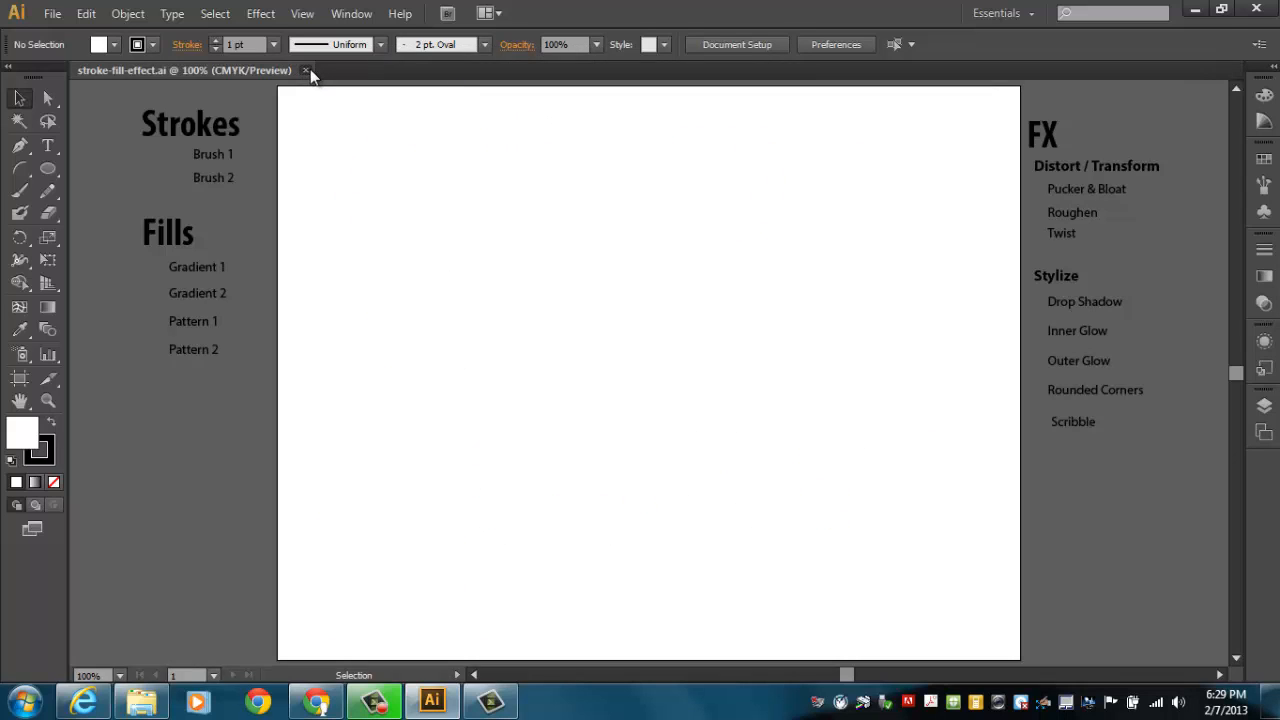
{"action": "left_click", "coordinate": [306, 71]}
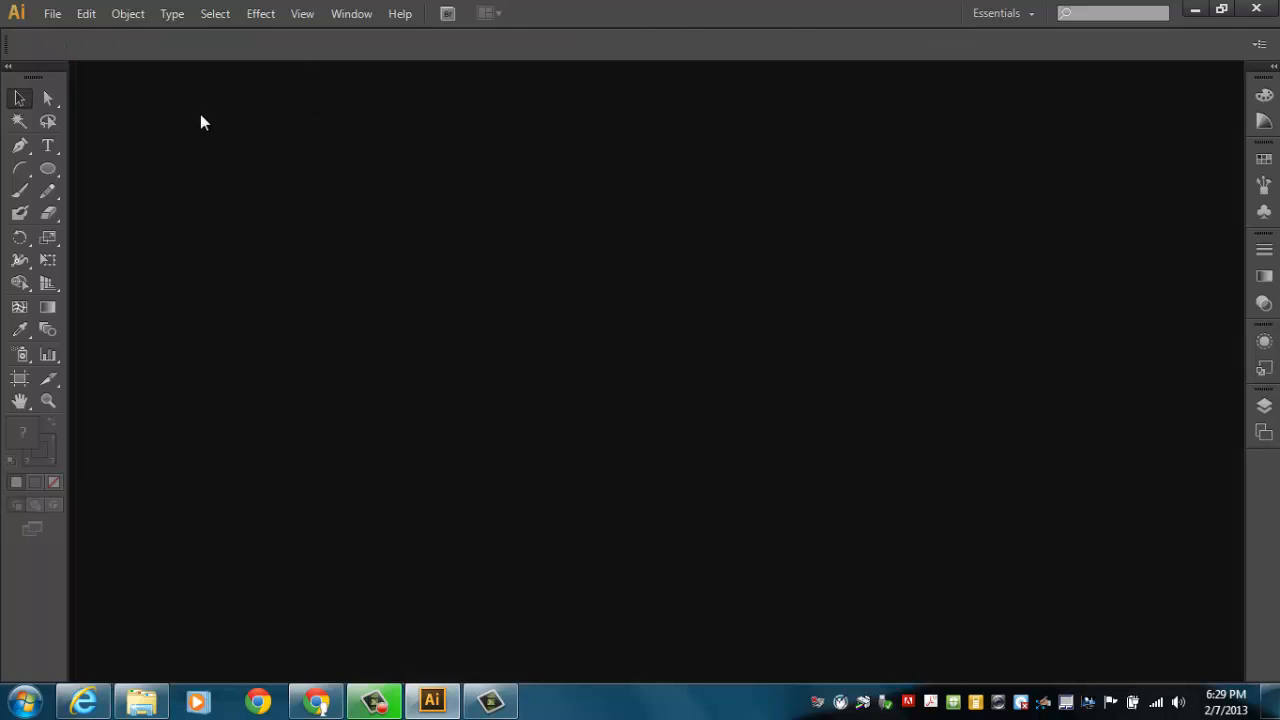
In the file open dialog, browse to the Assignments folder of the Period 7 class on the Courses (L:) drive.
{"action": "left_click", "coordinate": [52, 14]}
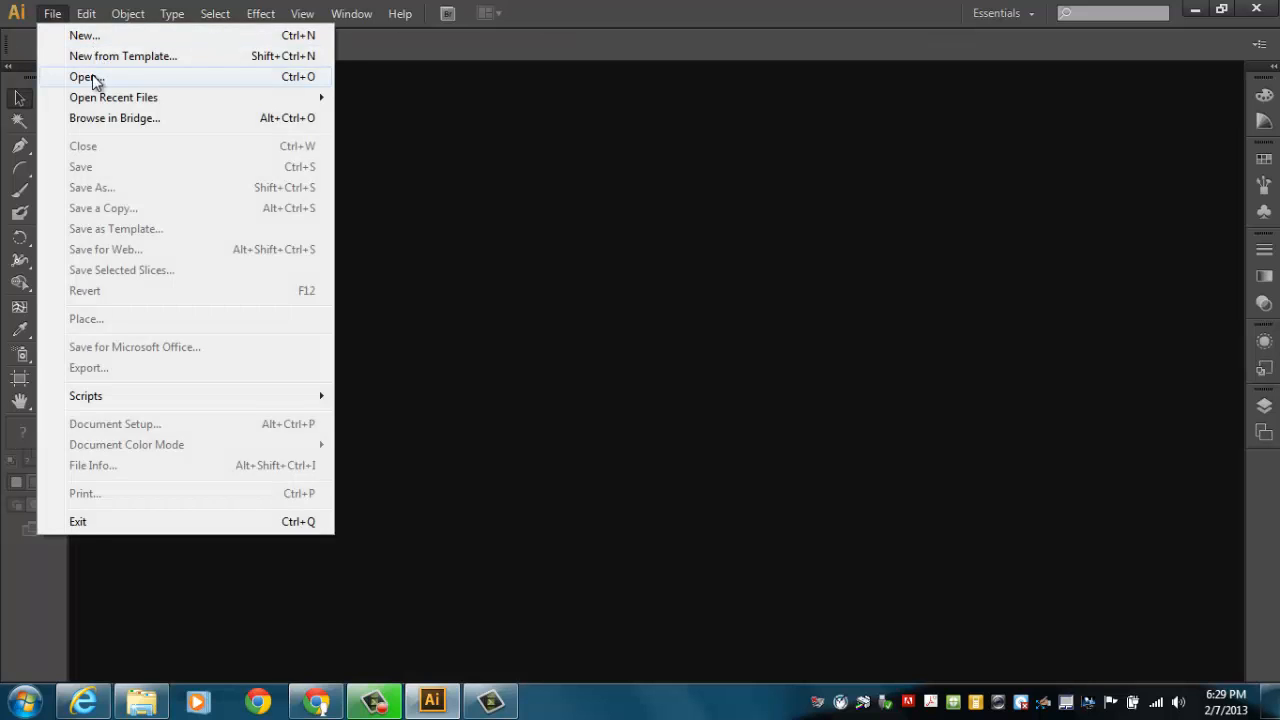
{"action": "left_click", "coordinate": [92, 74]}
{"action": "left_click", "coordinate": [352, 330]}
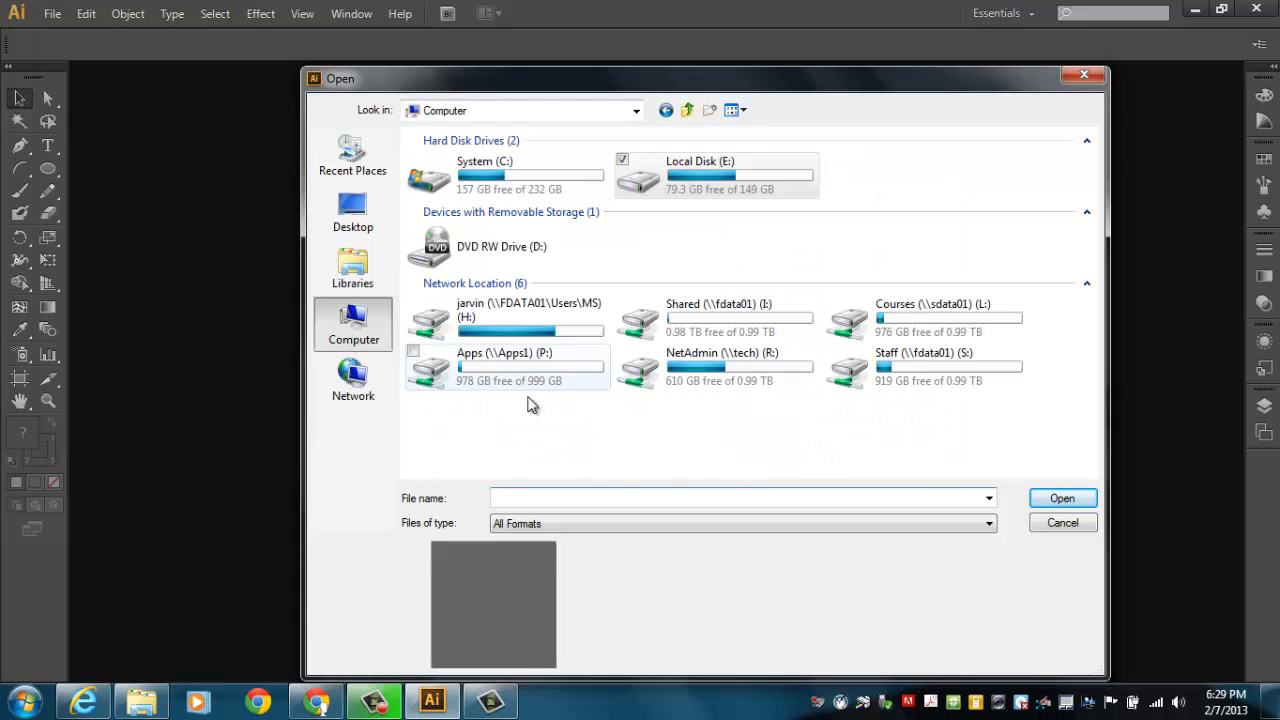
{"action": "double_click", "coordinate": [940, 326]}
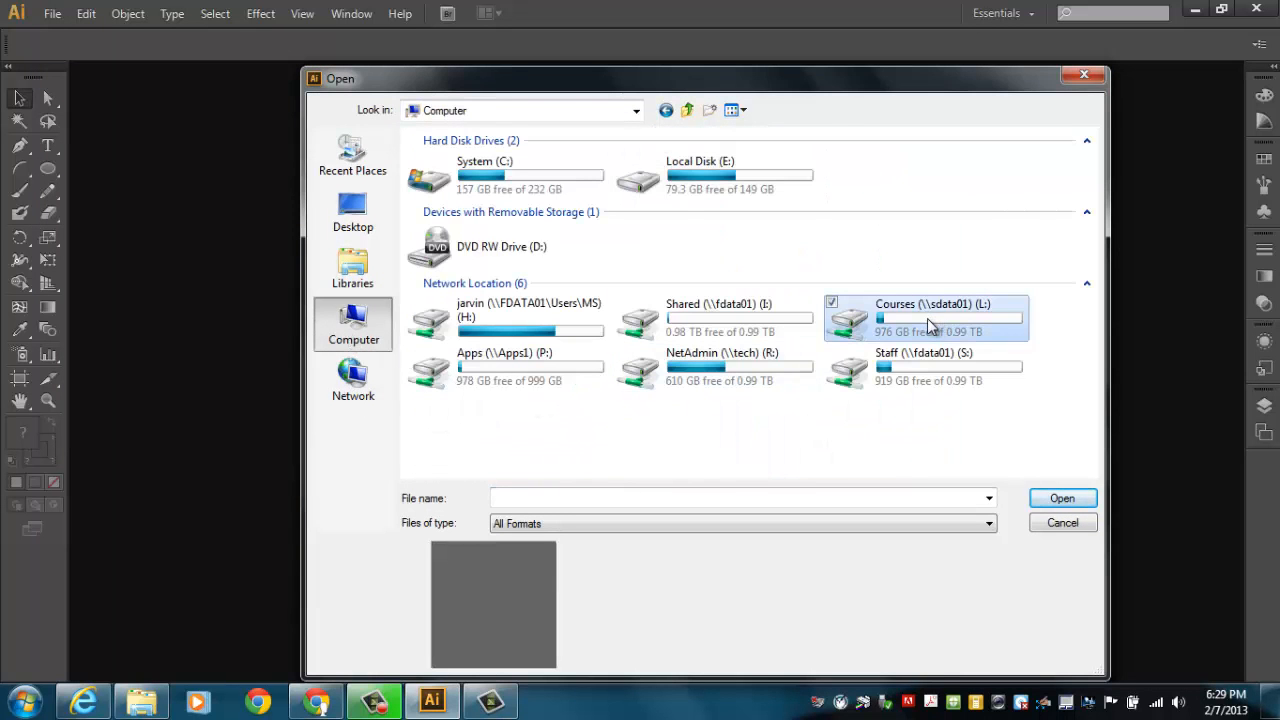
{"action": "double_click", "coordinate": [470, 250]}
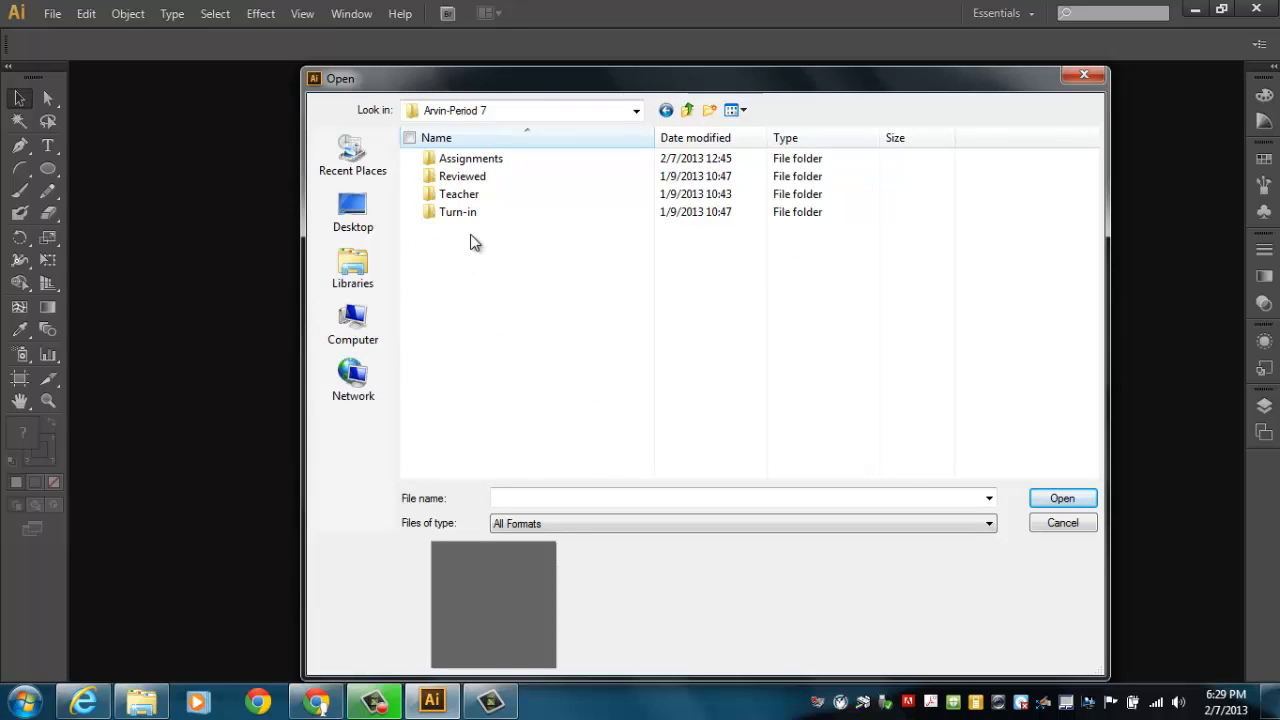
{"action": "left_click", "coordinate": [481, 160]}
{"action": "double_click", "coordinate": [481, 160]}
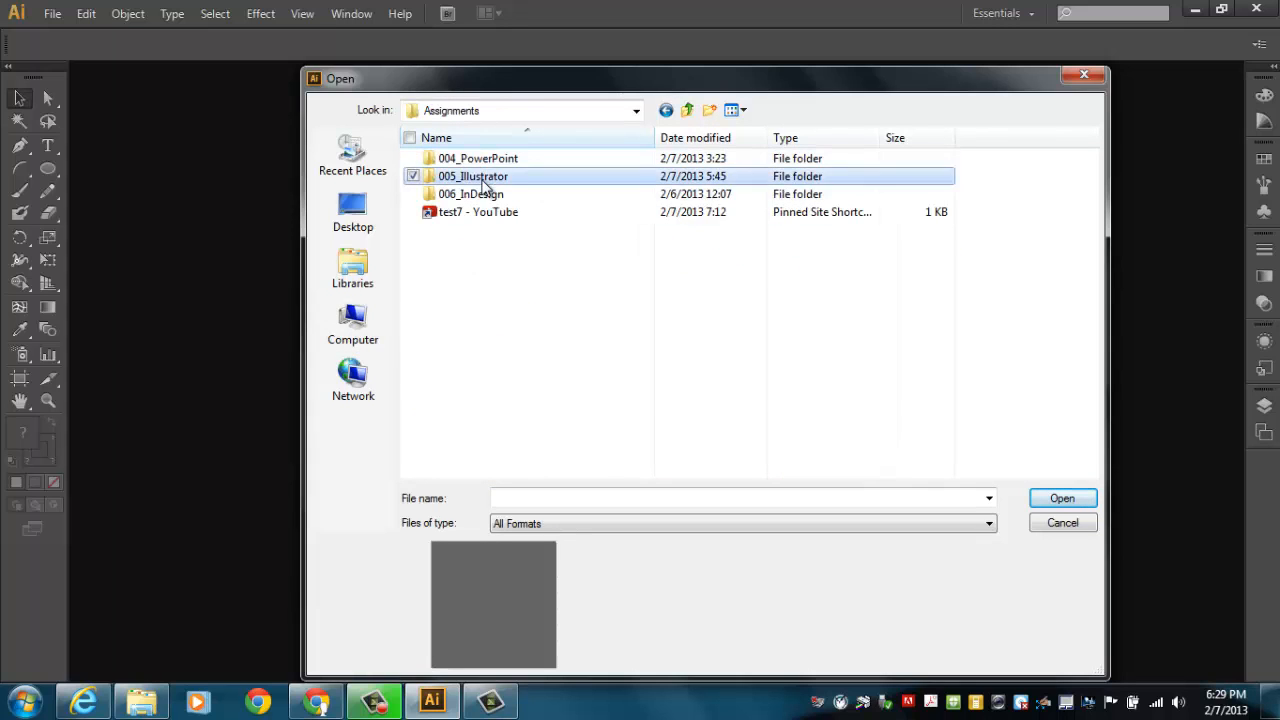
Open the stroke-fill-effect file from the session 005_stroke-fill-effect folder inside 005_Illustrator.
{"action": "double_click", "coordinate": [486, 176]}
{"action": "left_click", "coordinate": [545, 236]}
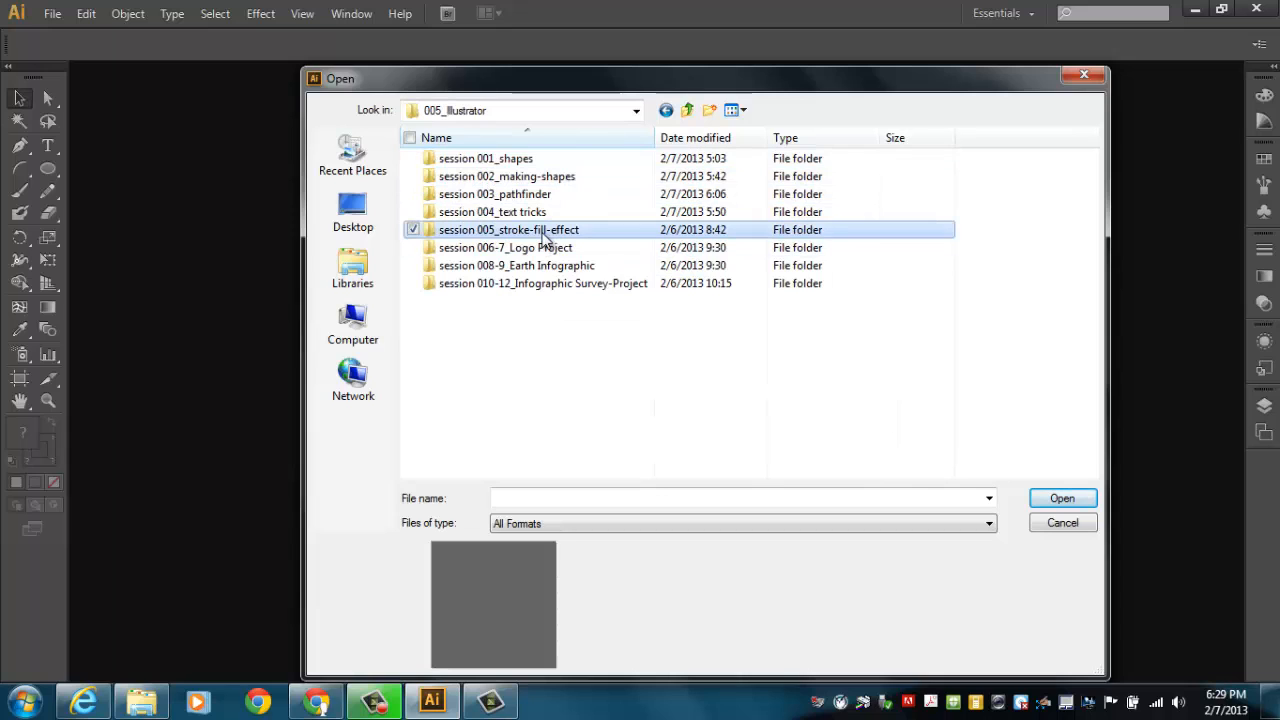
{"action": "double_click", "coordinate": [545, 236]}
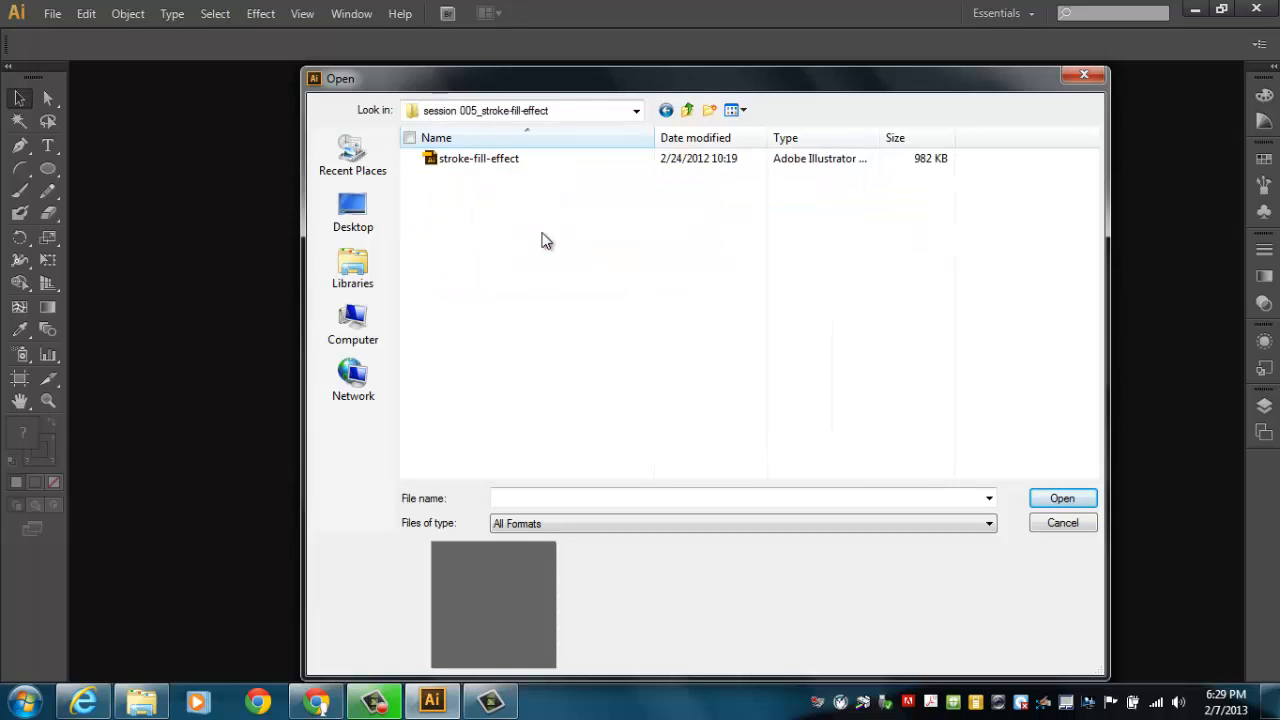
{"action": "left_click", "coordinate": [480, 164]}
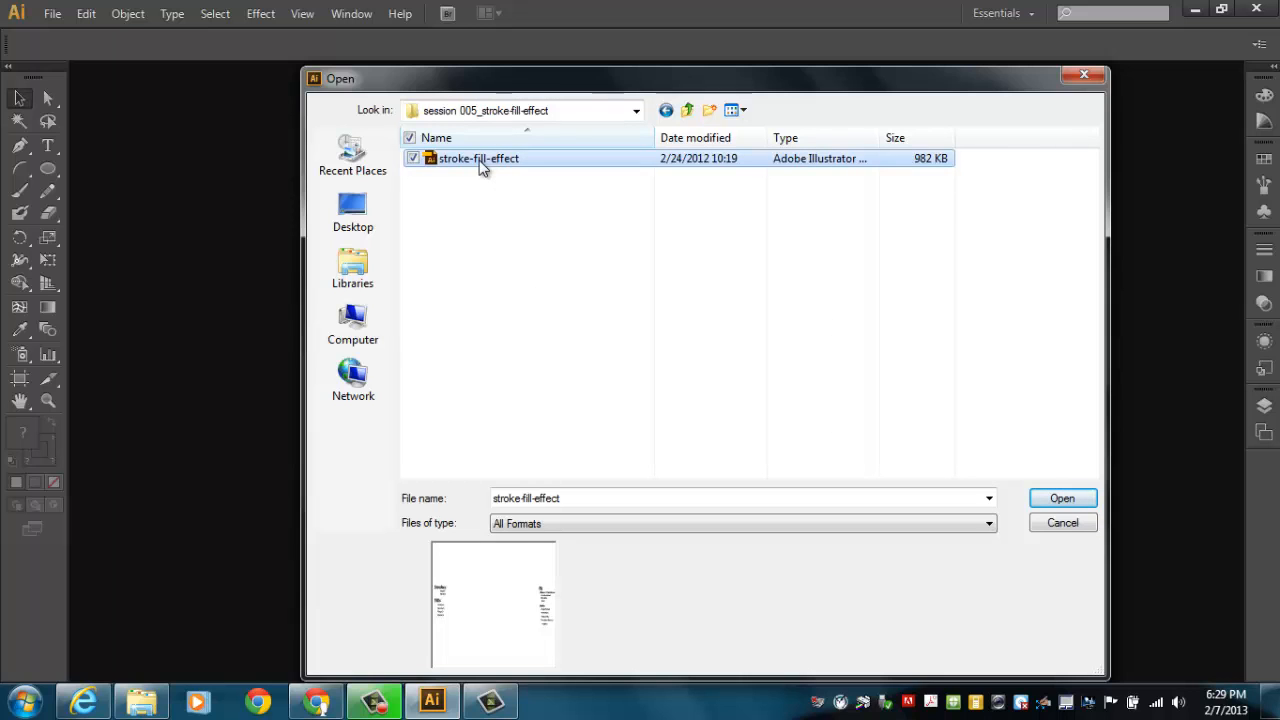
{"action": "double_click", "coordinate": [480, 162]}
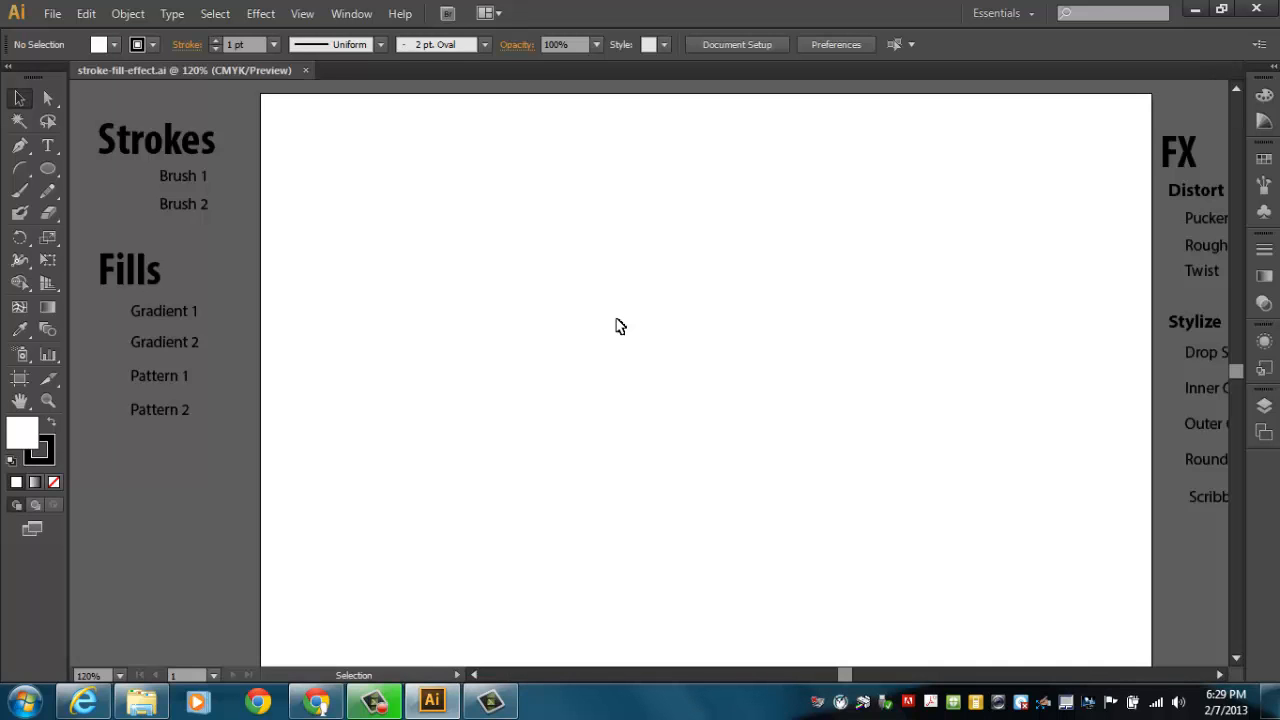
{"action": "key", "text": "ctrl+1"}
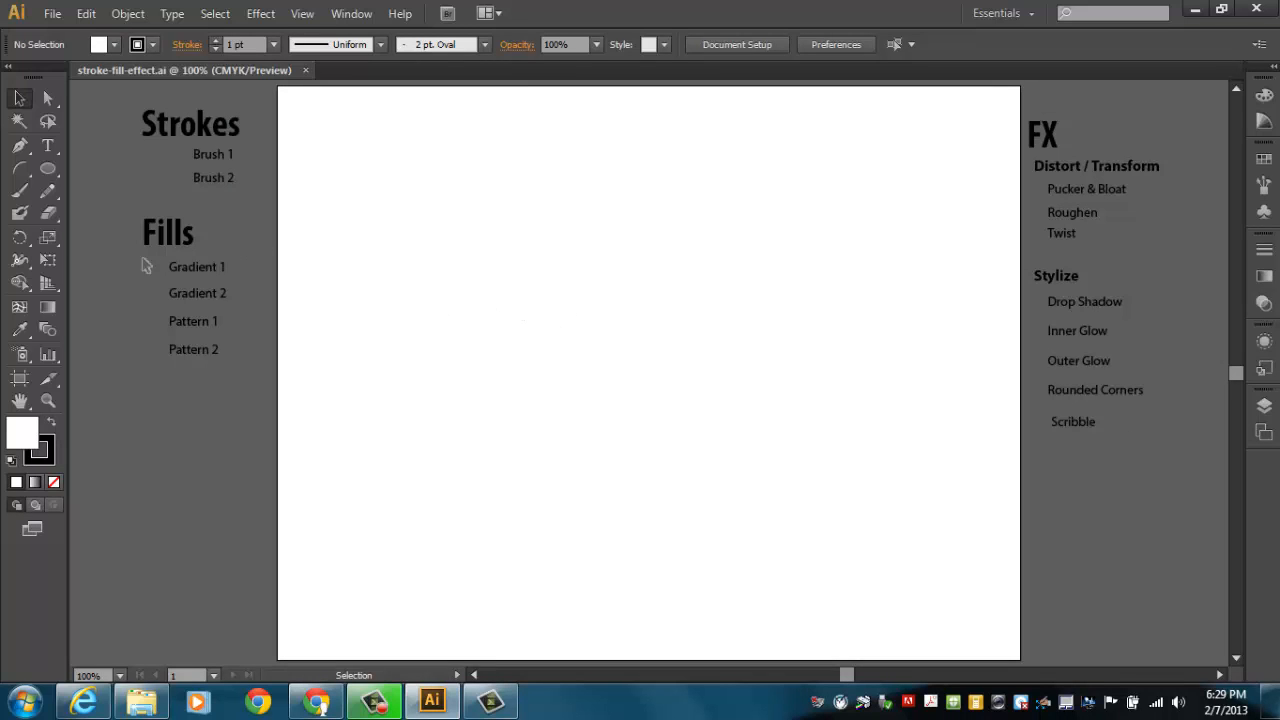
Draw an arc near the artboard's upper-left corner and set its stroke weight to 4 pt.
{"action": "left_click", "coordinate": [21, 170]}
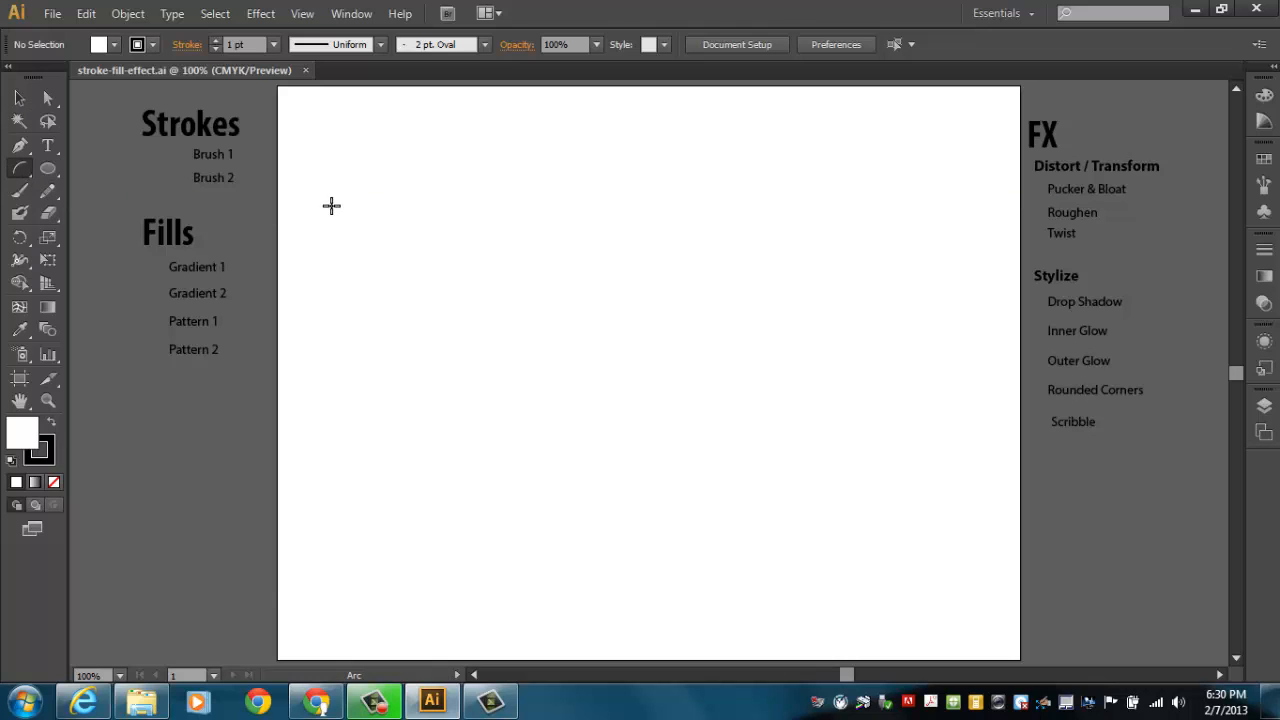
{"action": "left_click_drag", "start_coordinate": [362, 206], "coordinate": [463, 118]}
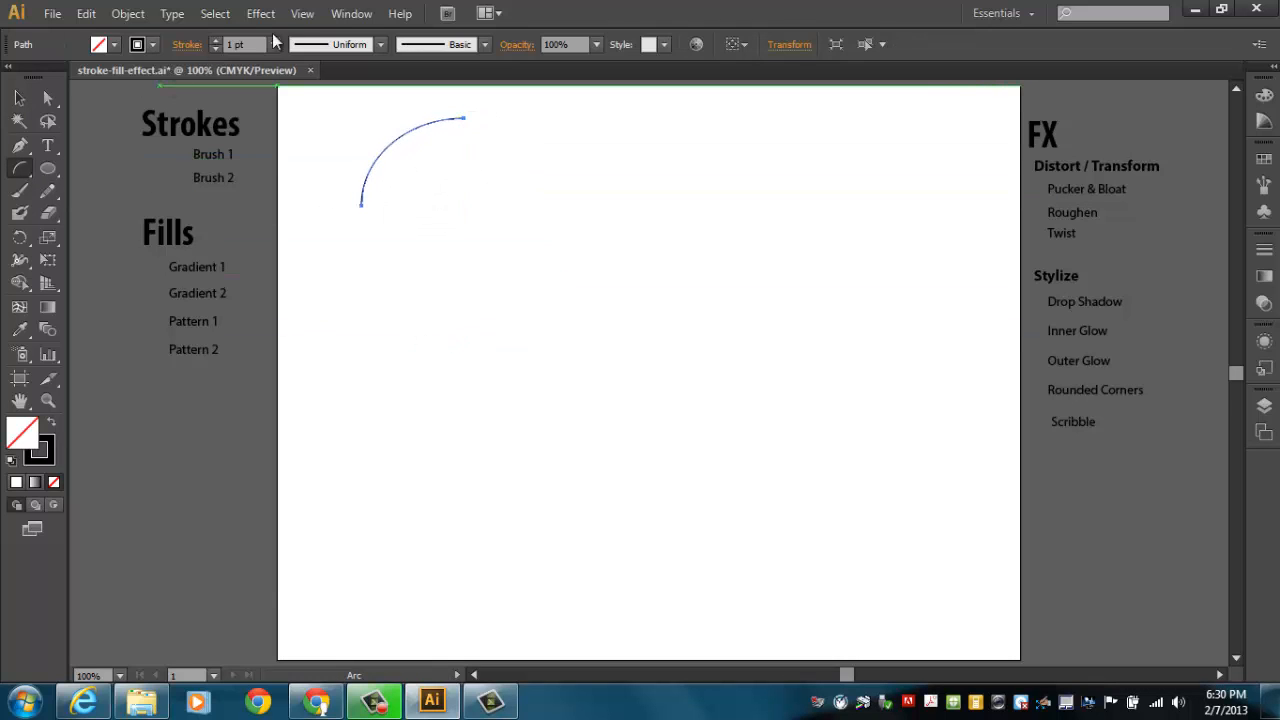
{"action": "left_click", "coordinate": [214, 39]}
{"action": "left_click", "coordinate": [214, 39]}
{"action": "left_click", "coordinate": [214, 39]}
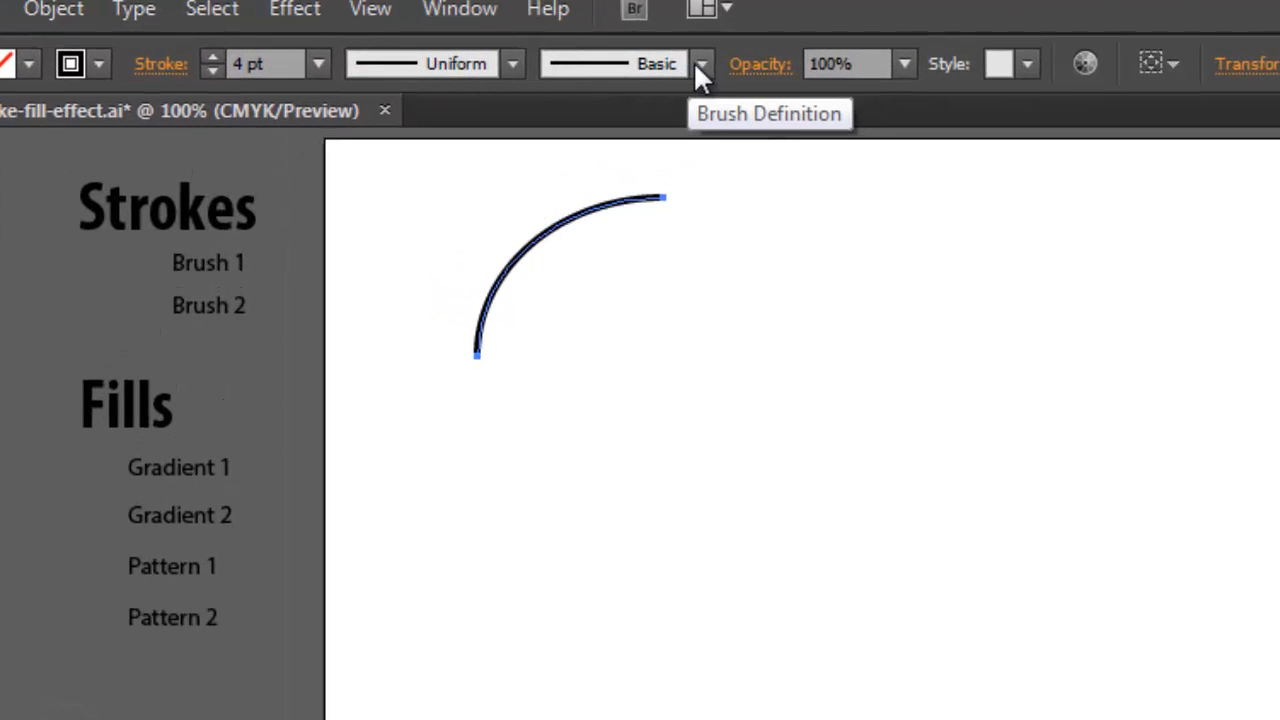
Apply the tapered art brush with the forked tail at its start to the arc, and deselect it.
{"action": "left_click", "coordinate": [697, 63]}
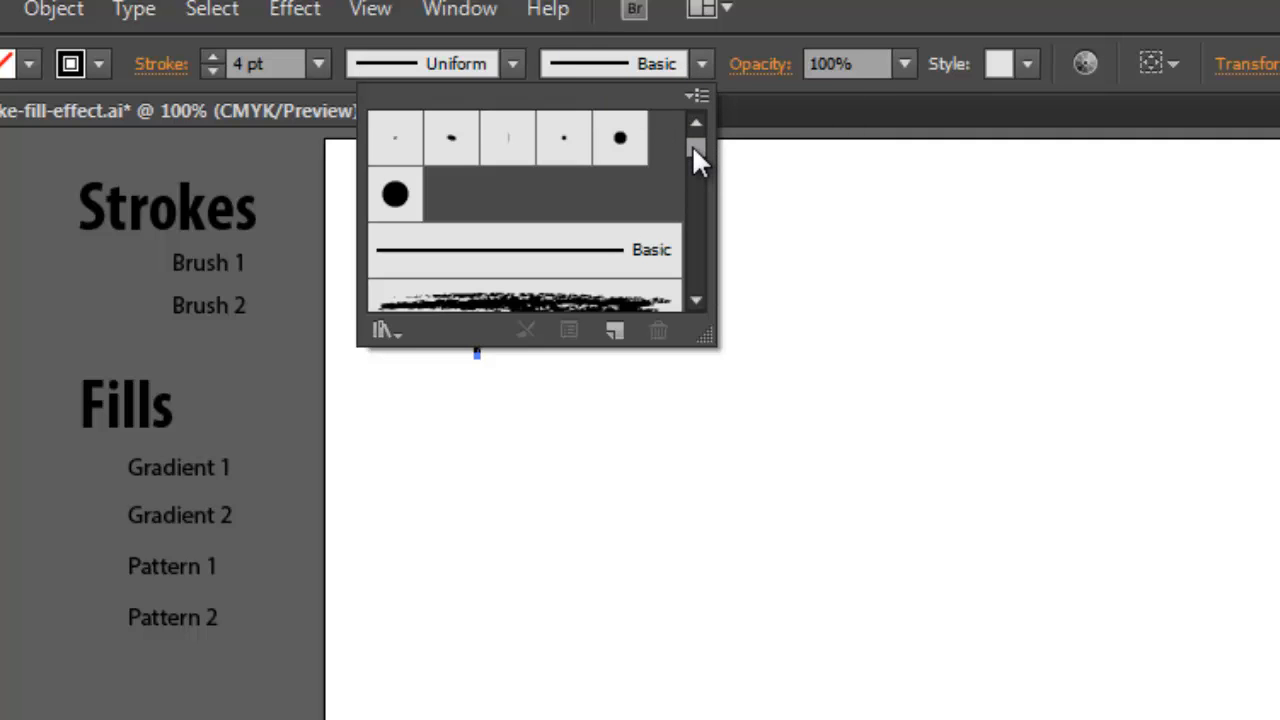
{"action": "mouse_move", "coordinate": [693, 148]}
{"action": "left_mouse_down"}
{"action": "mouse_move", "coordinate": [703, 268]}
{"action": "mouse_move", "coordinate": [711, 186]}
{"action": "left_mouse_up"}
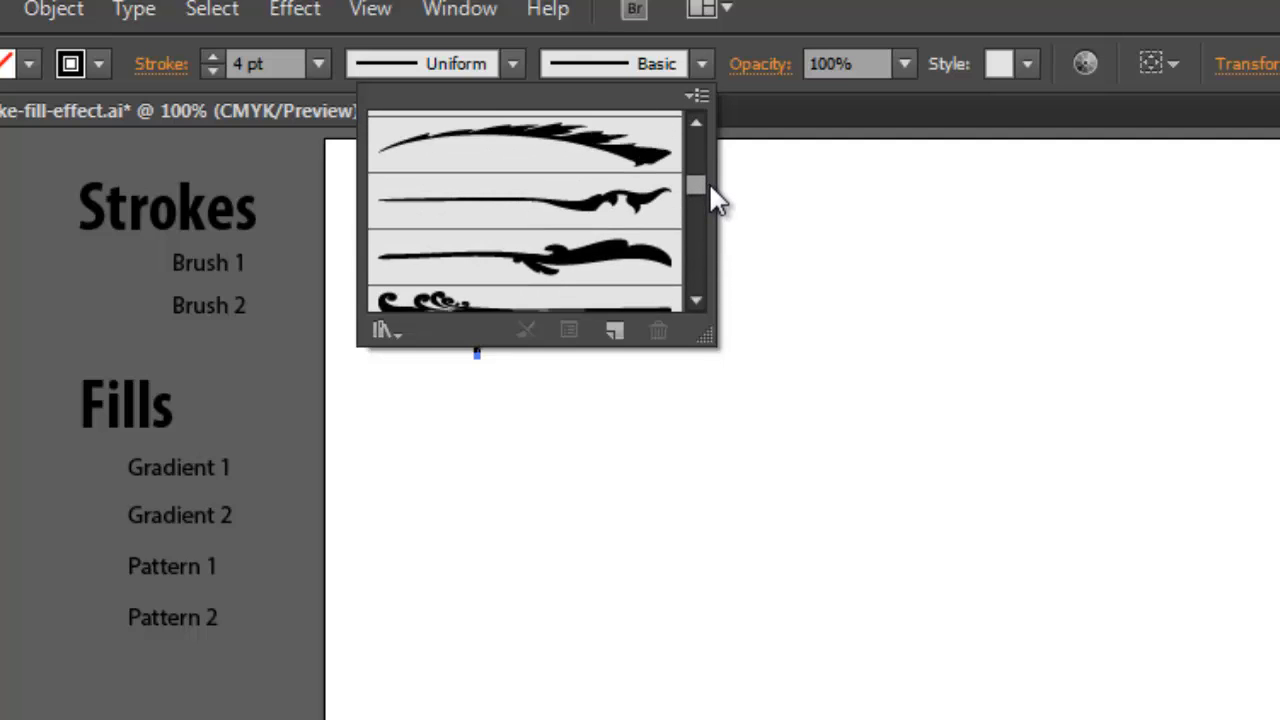
{"action": "left_click", "coordinate": [702, 96]}
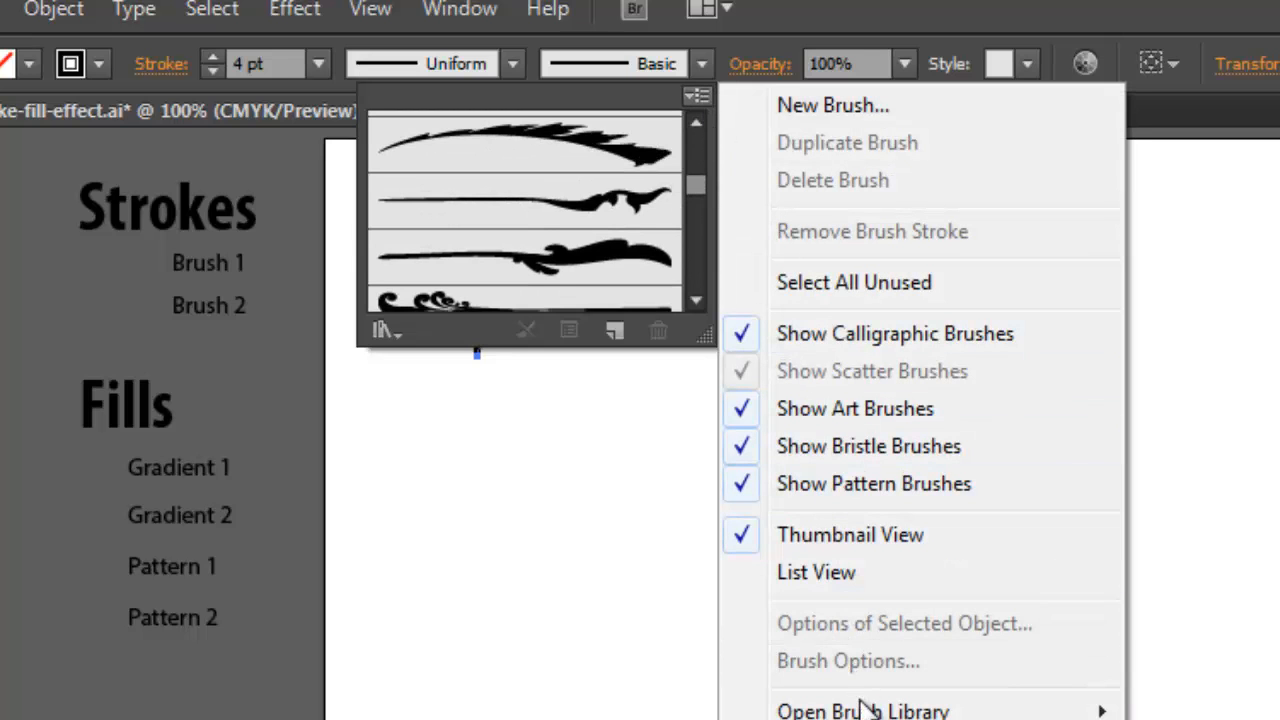
{"action": "mouse_move", "coordinate": [862, 710]}
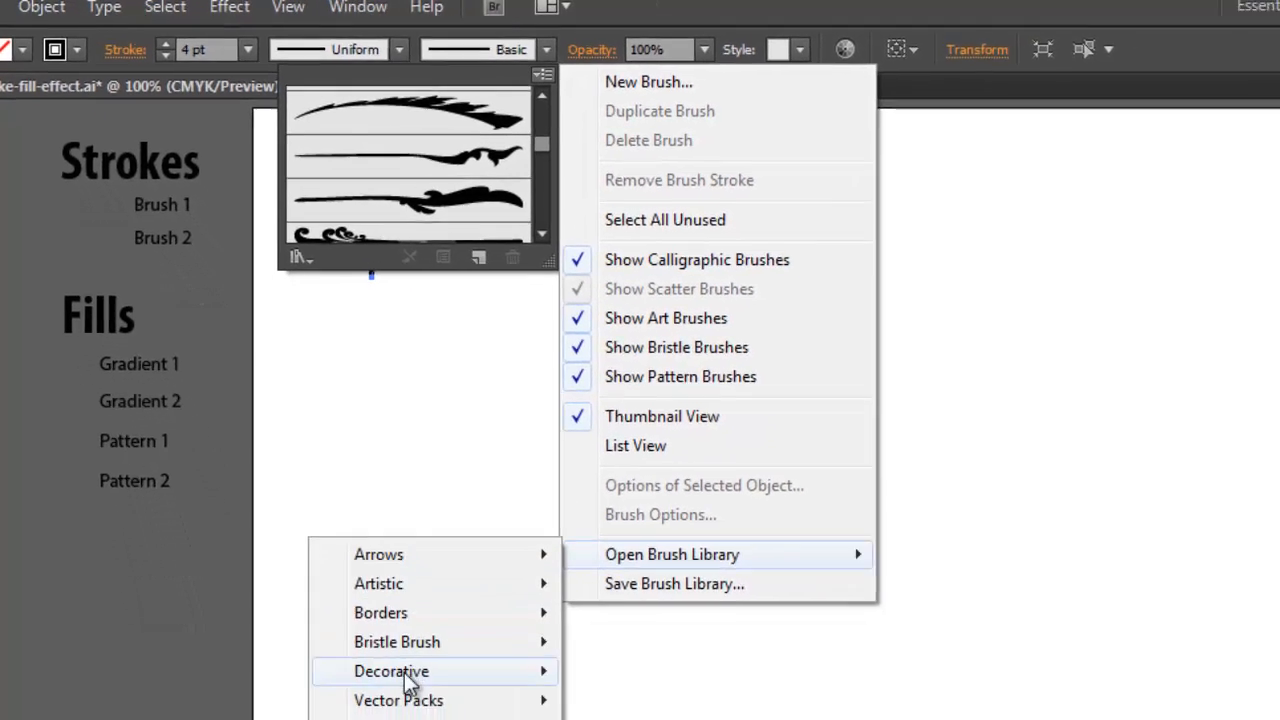
{"action": "mouse_move", "coordinate": [400, 705]}
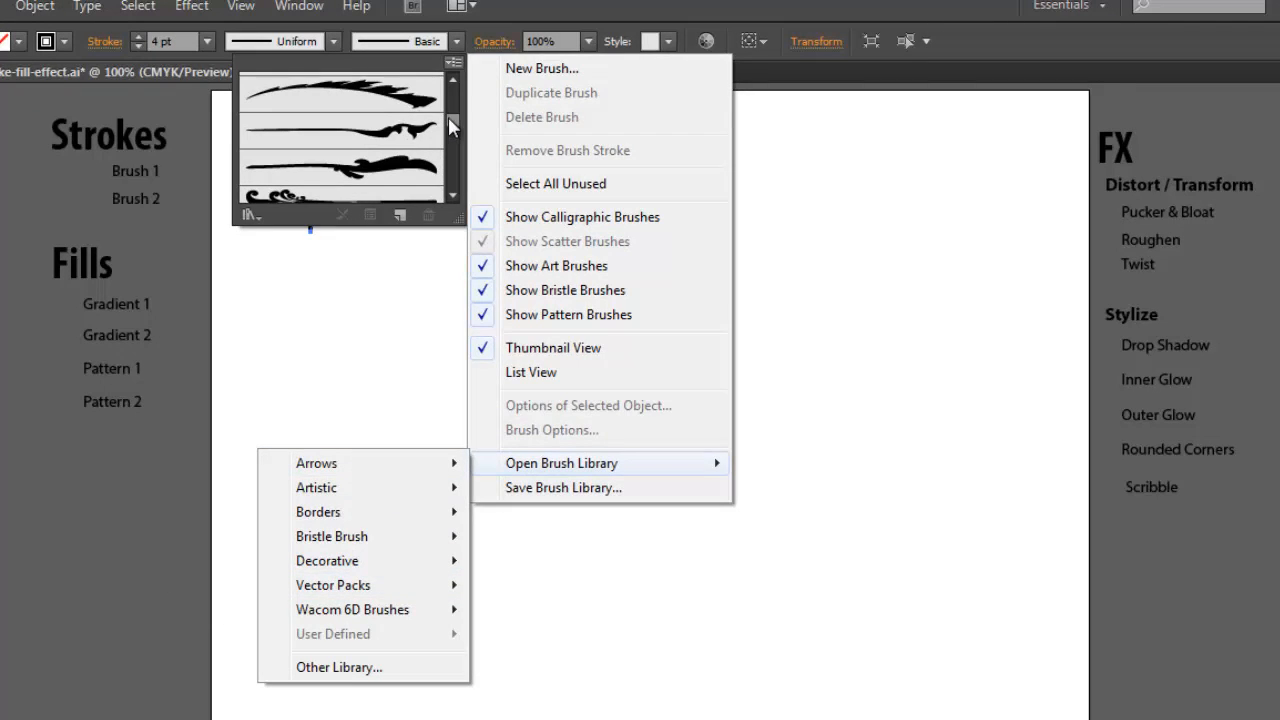
{"action": "mouse_move", "coordinate": [448, 116]}
{"action": "left_mouse_down"}
{"action": "mouse_move", "coordinate": [455, 152]}
{"action": "mouse_move", "coordinate": [469, 121]}
{"action": "mouse_move", "coordinate": [457, 143]}
{"action": "left_mouse_up"}
{"action": "left_click", "coordinate": [380, 125]}
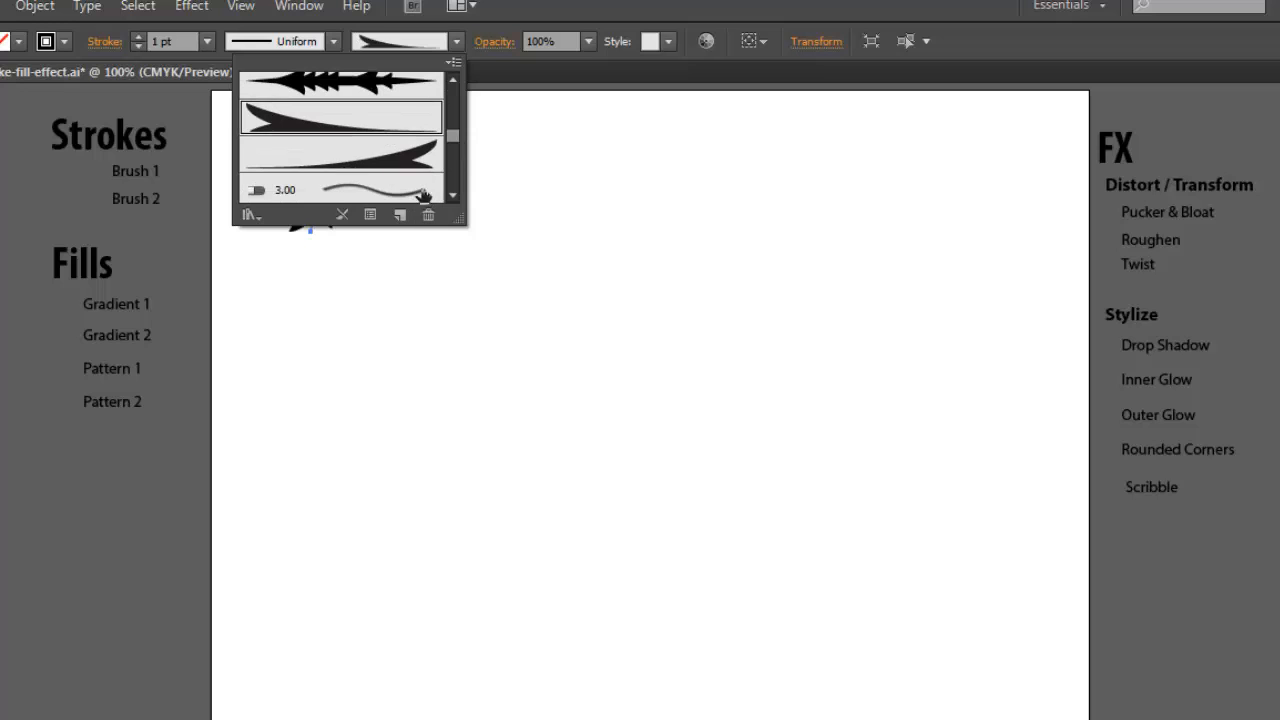
{"action": "left_click", "coordinate": [551, 9]}
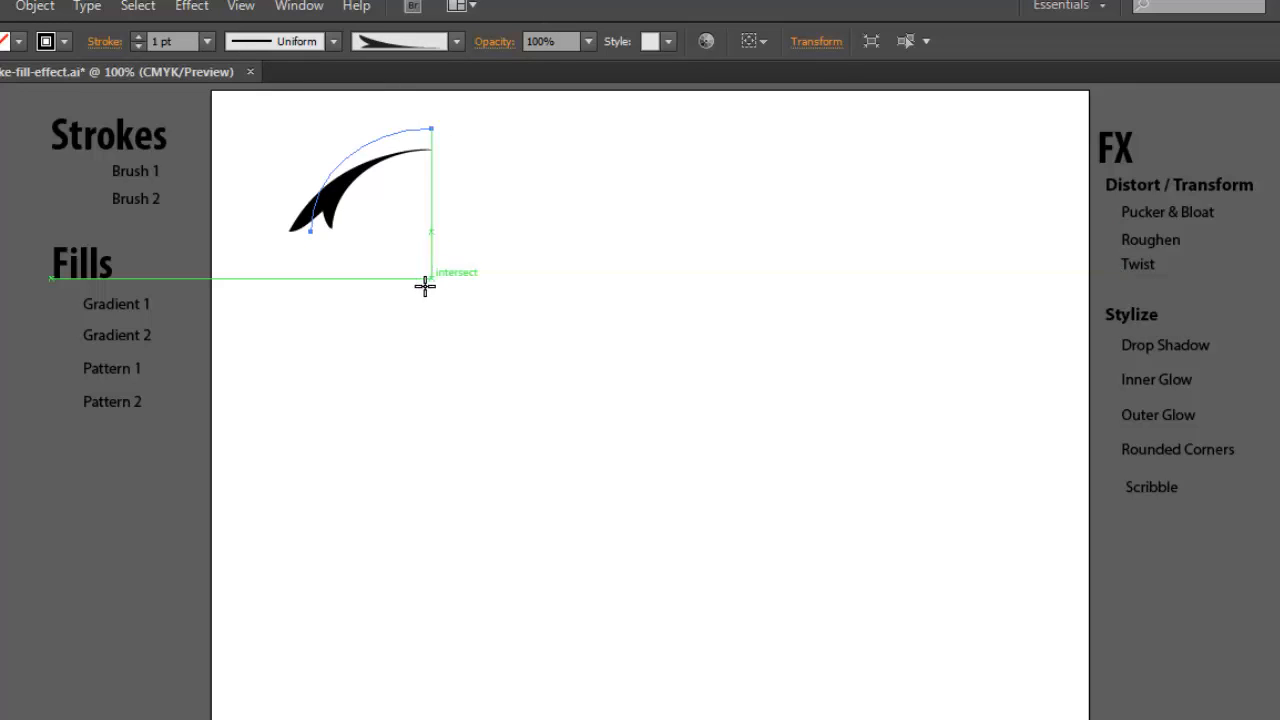
{"action": "key", "text": "v"}
{"action": "left_click", "coordinate": [585, 391]}
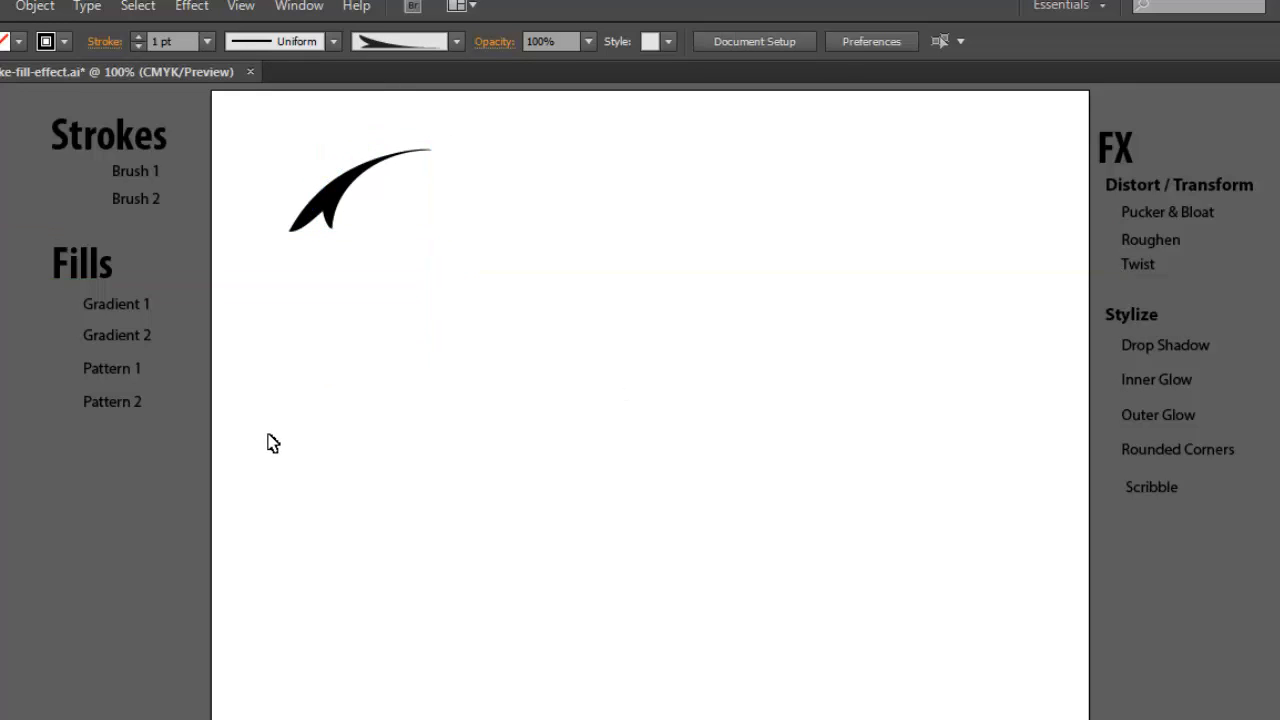
Try a 3 pt stroke weight on the brushed arc, and set it back to 1 pt.
{"action": "left_click", "coordinate": [330, 213]}
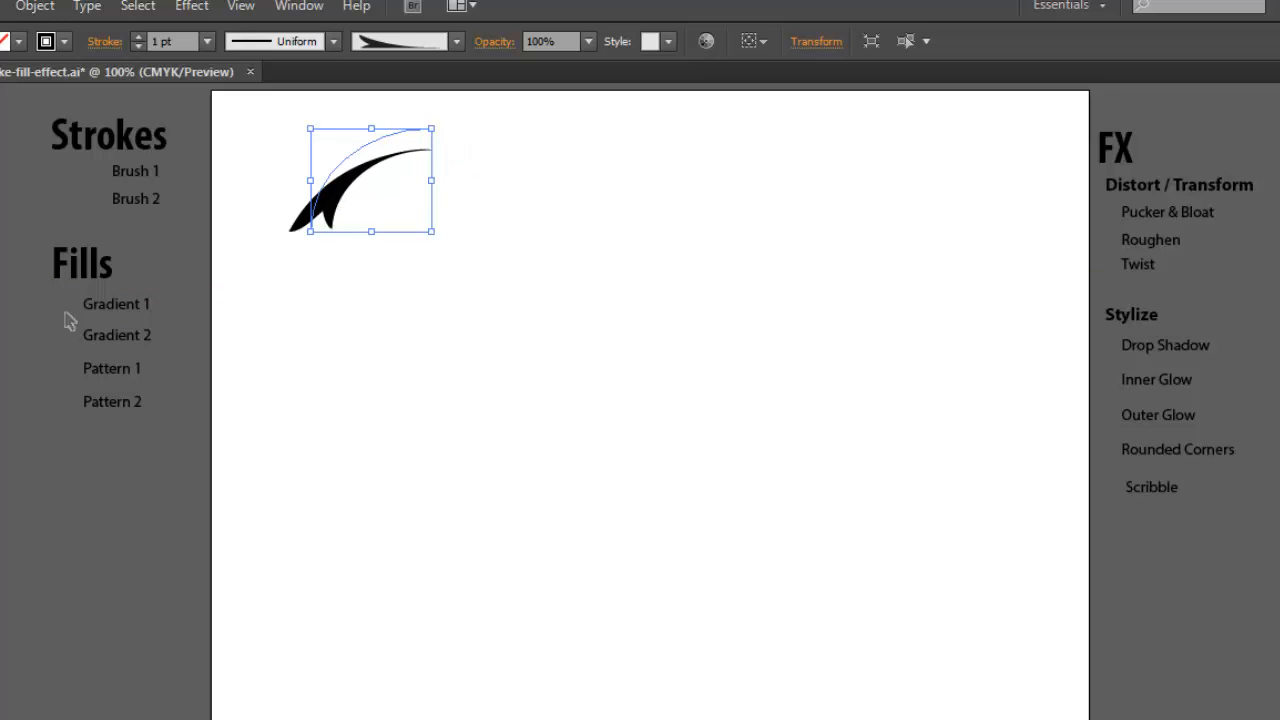
{"action": "left_click", "coordinate": [138, 37]}
{"action": "left_click", "coordinate": [138, 37]}
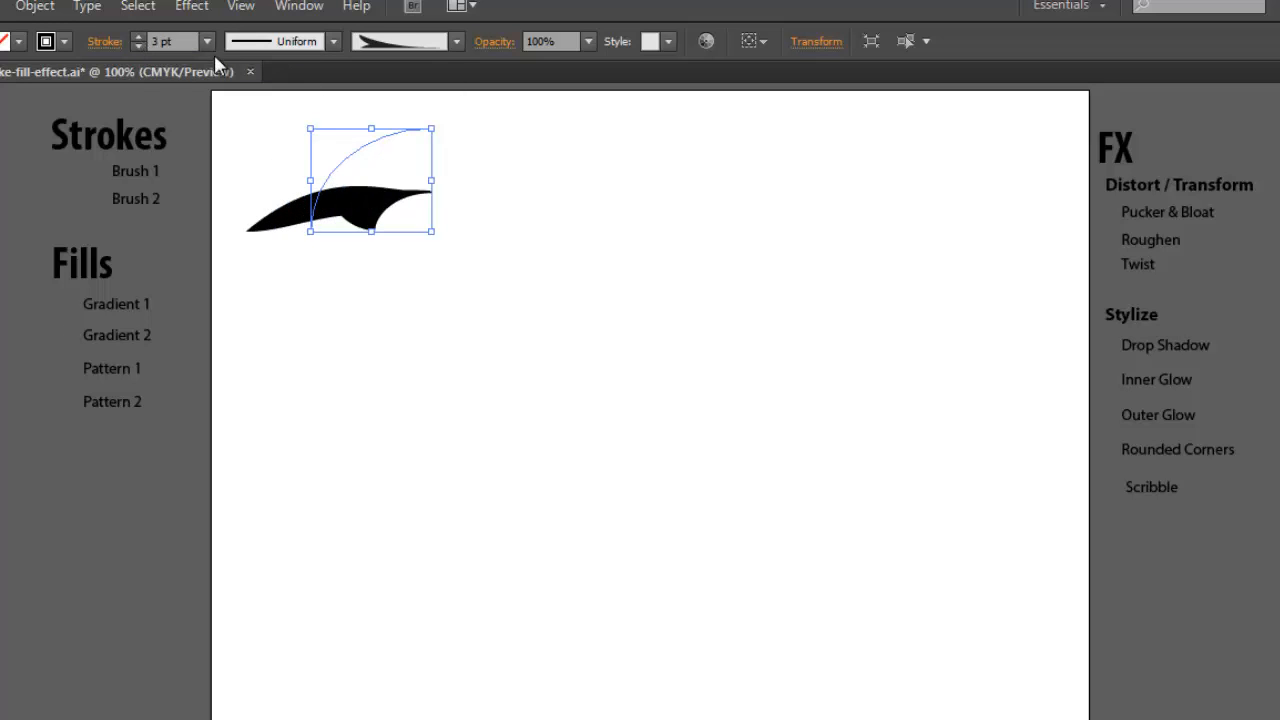
{"action": "left_click", "coordinate": [137, 46]}
{"action": "left_click", "coordinate": [137, 46]}
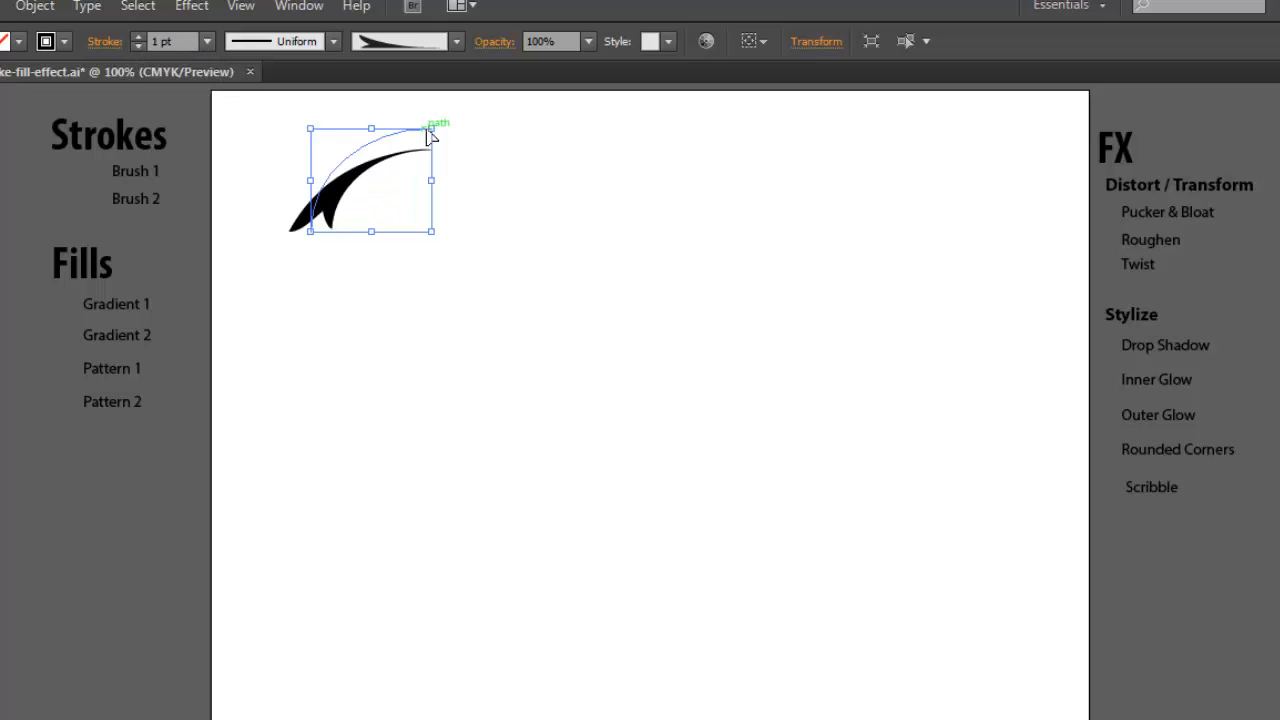
Enlarge the brushed arc slightly toward the upper right and set its stroke colour to red F90000.
{"action": "left_click_drag", "start_coordinate": [431, 129], "coordinate": [459, 107]}
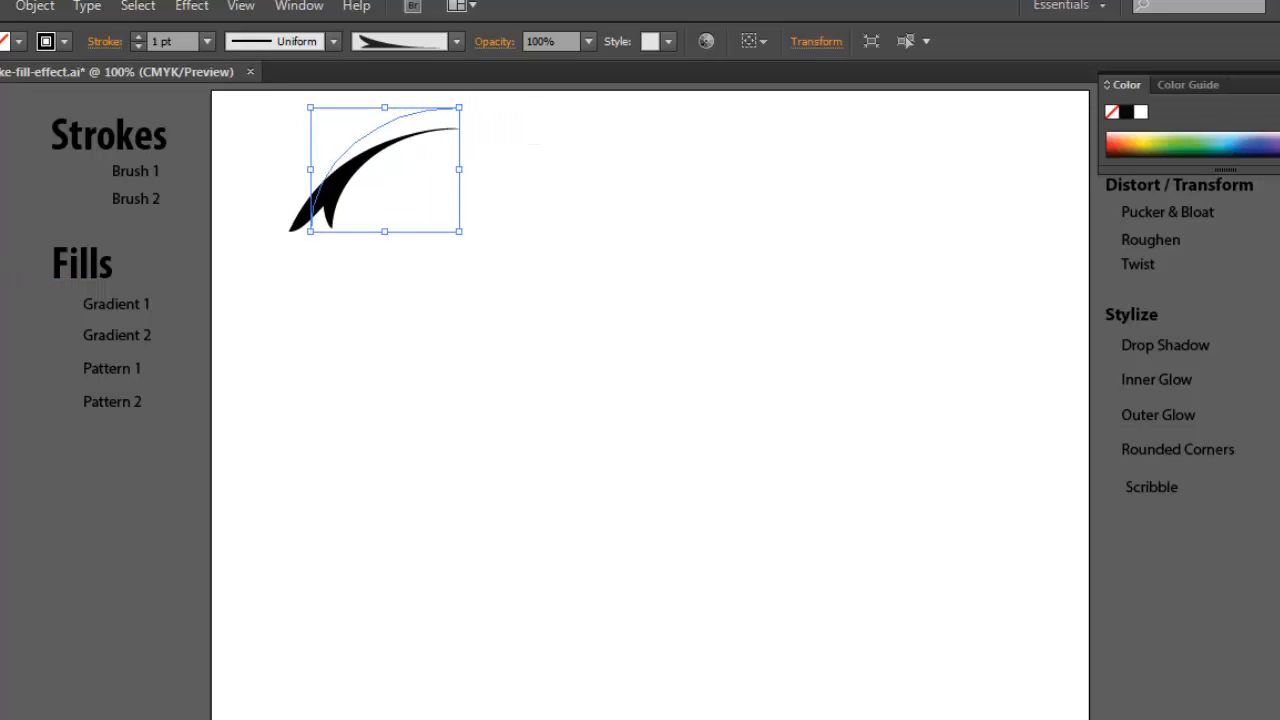
{"action": "type", "text": "F90047"}
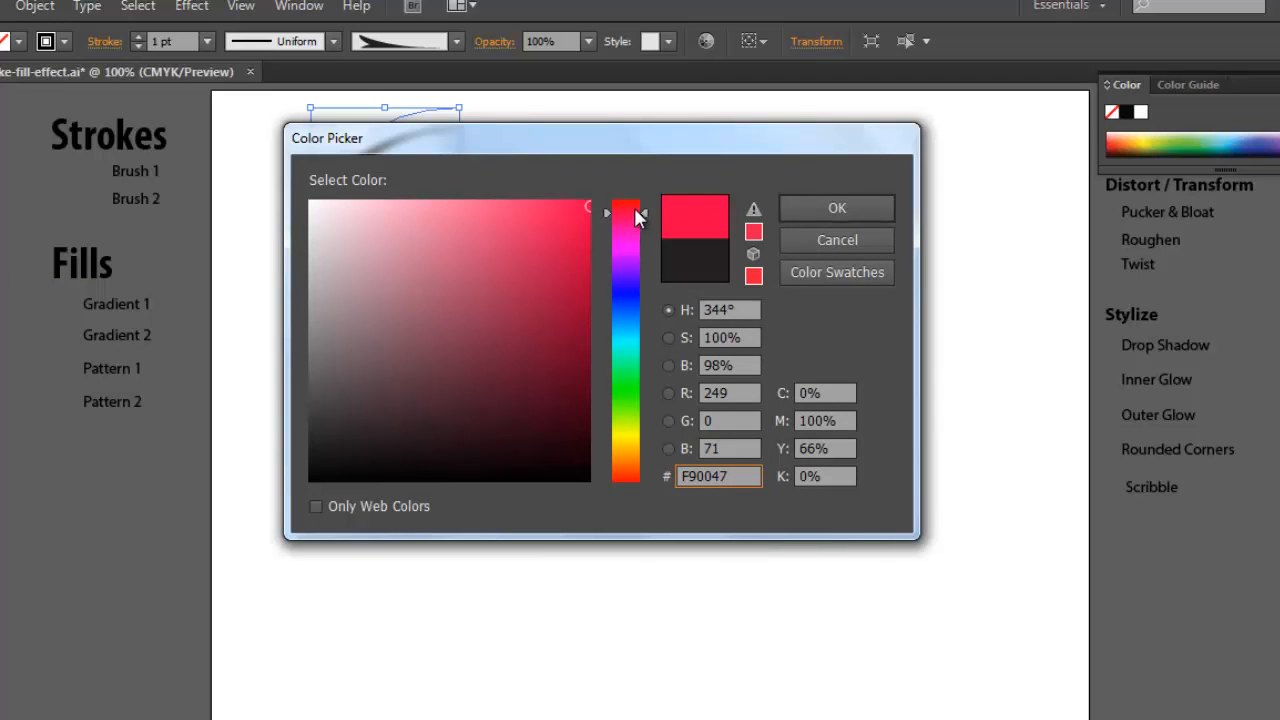
{"action": "left_click_drag", "start_coordinate": [636, 214], "coordinate": [640, 189]}
{"action": "left_click", "coordinate": [785, 212]}
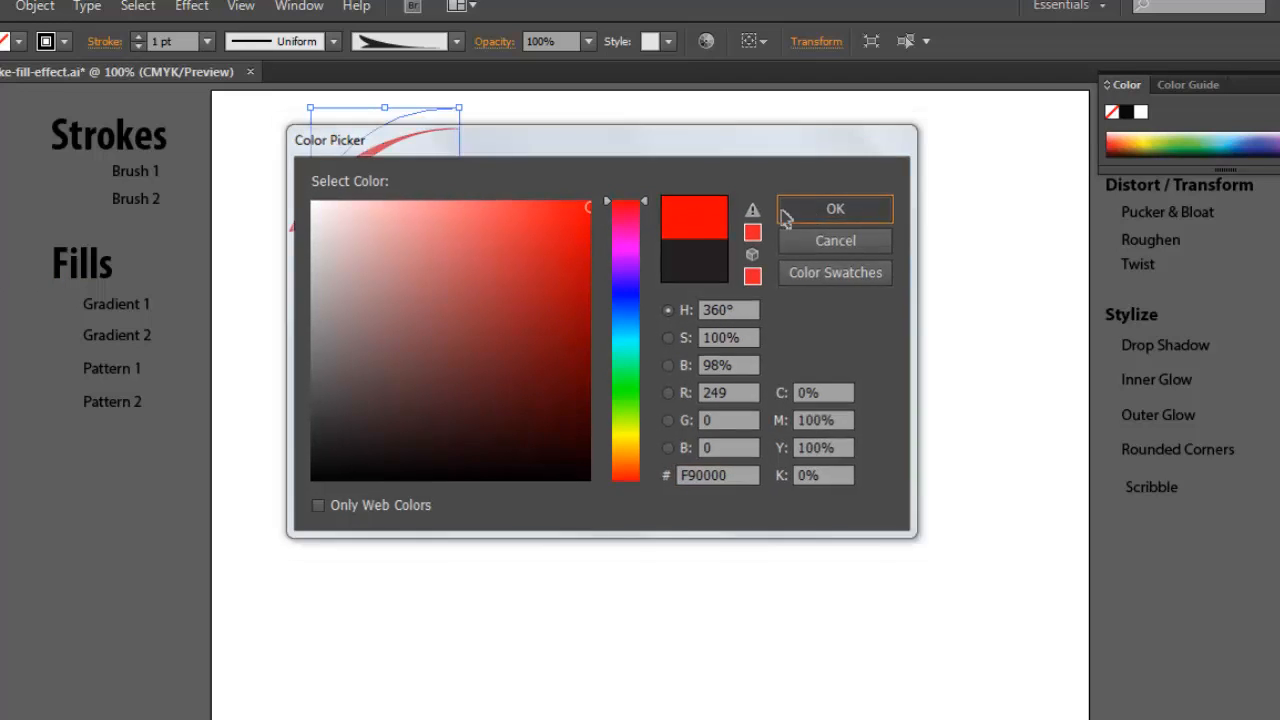
{"action": "left_click", "coordinate": [378, 310]}
Place the Brush 1 label above the red arc and shift the arc slightly down and left beneath it.
{"action": "mouse_move", "coordinate": [134, 171]}
{"action": "left_mouse_down"}
{"action": "mouse_move", "coordinate": [210, 170]}
{"action": "mouse_move", "coordinate": [320, 131]}
{"action": "left_mouse_up"}
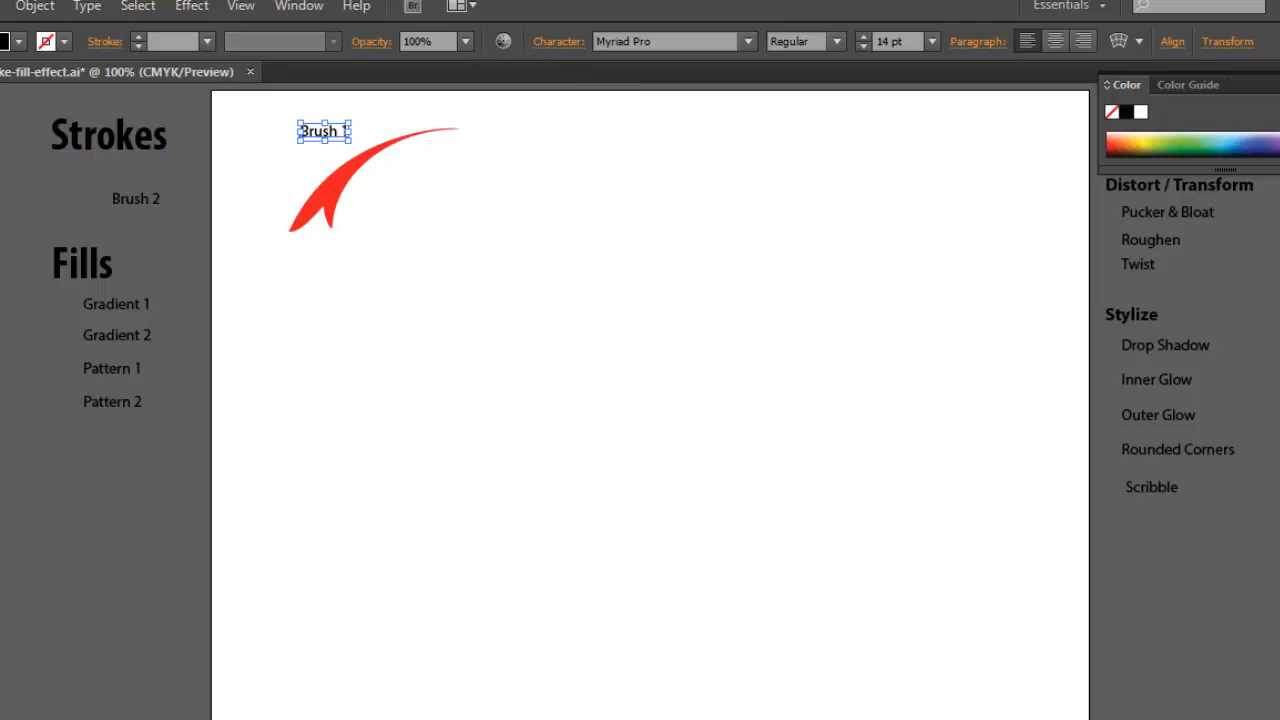
{"action": "left_click_drag", "start_coordinate": [321, 189], "coordinate": [303, 200]}
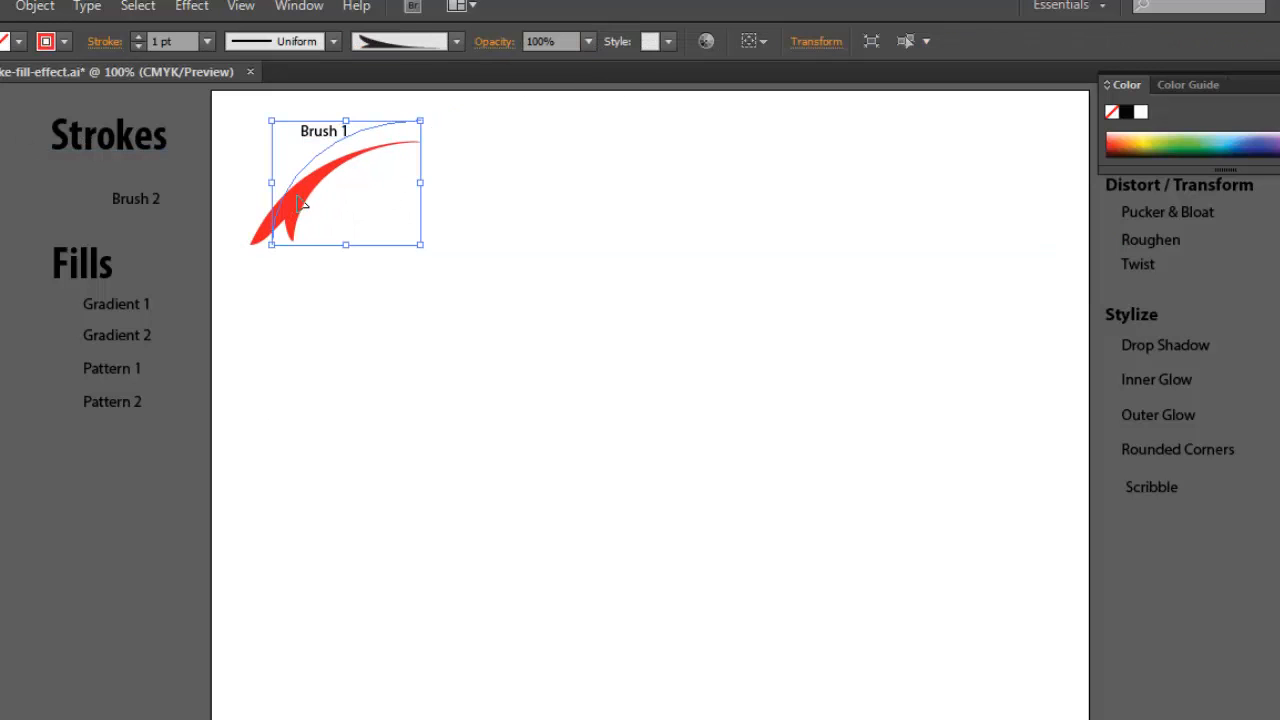
{"action": "left_click", "coordinate": [451, 262]}
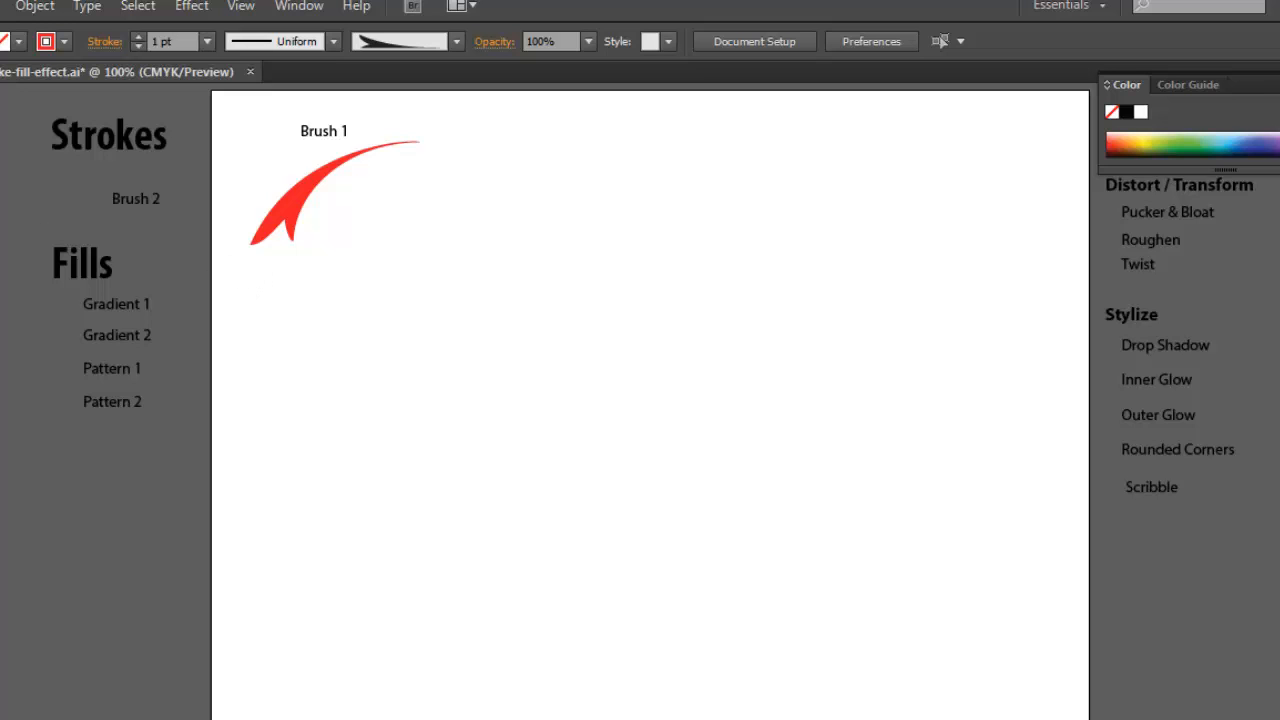
Draw a rectangle to the right of the red arc and set its stroke weight to 4 pt.
{"action": "left_click_drag", "start_coordinate": [36, 171], "coordinate": [80, 173]}
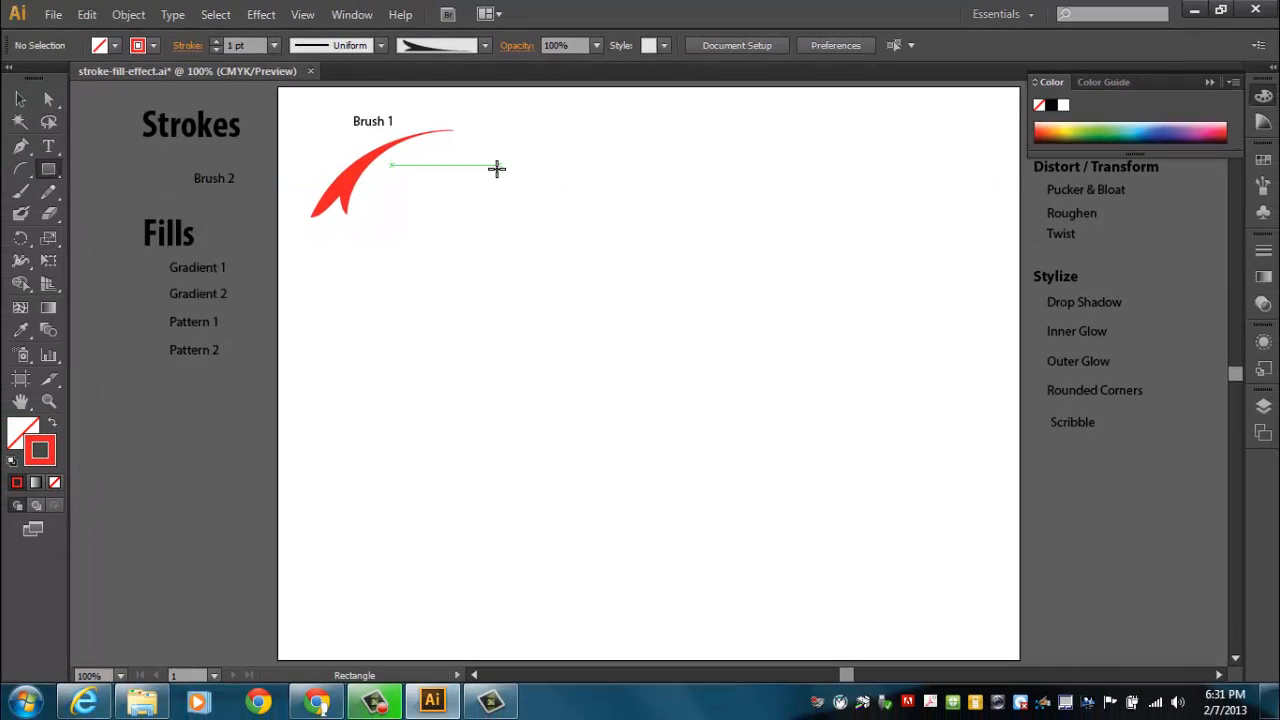
{"action": "left_click_drag", "start_coordinate": [491, 154], "coordinate": [634, 230]}
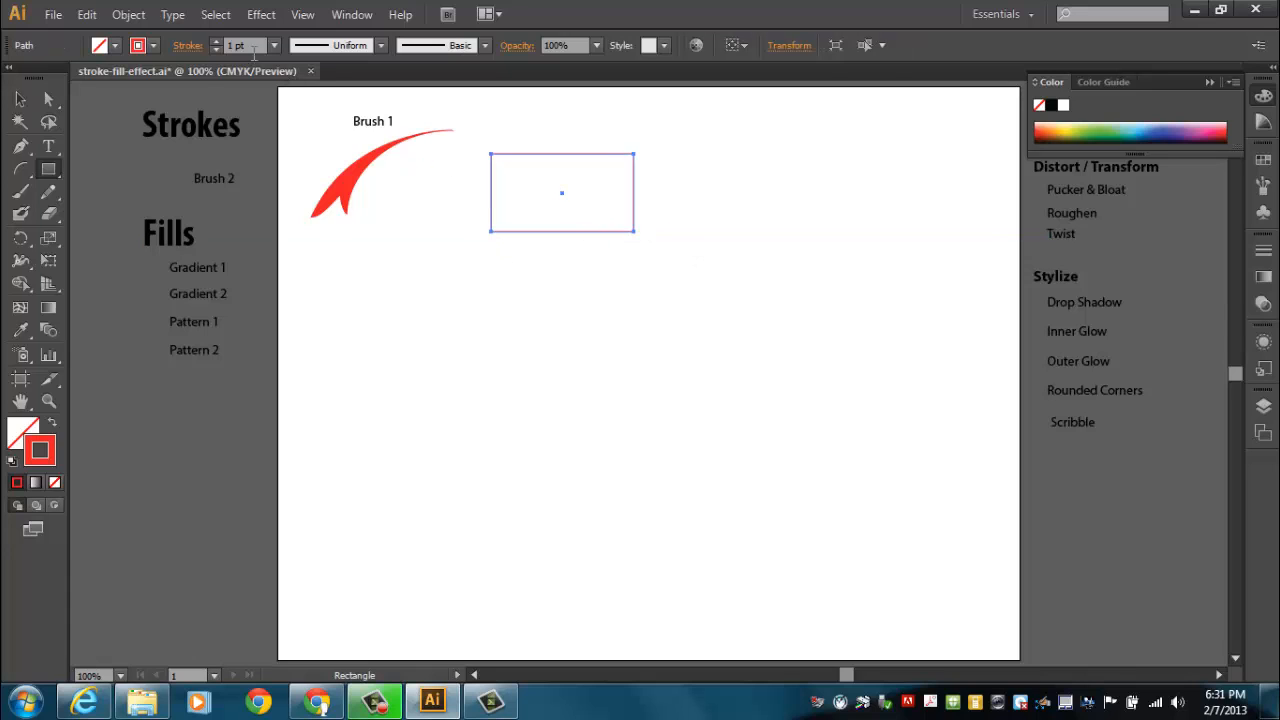
{"action": "left_click", "coordinate": [212, 40]}
{"action": "left_click", "coordinate": [212, 40]}
{"action": "left_click", "coordinate": [212, 40]}
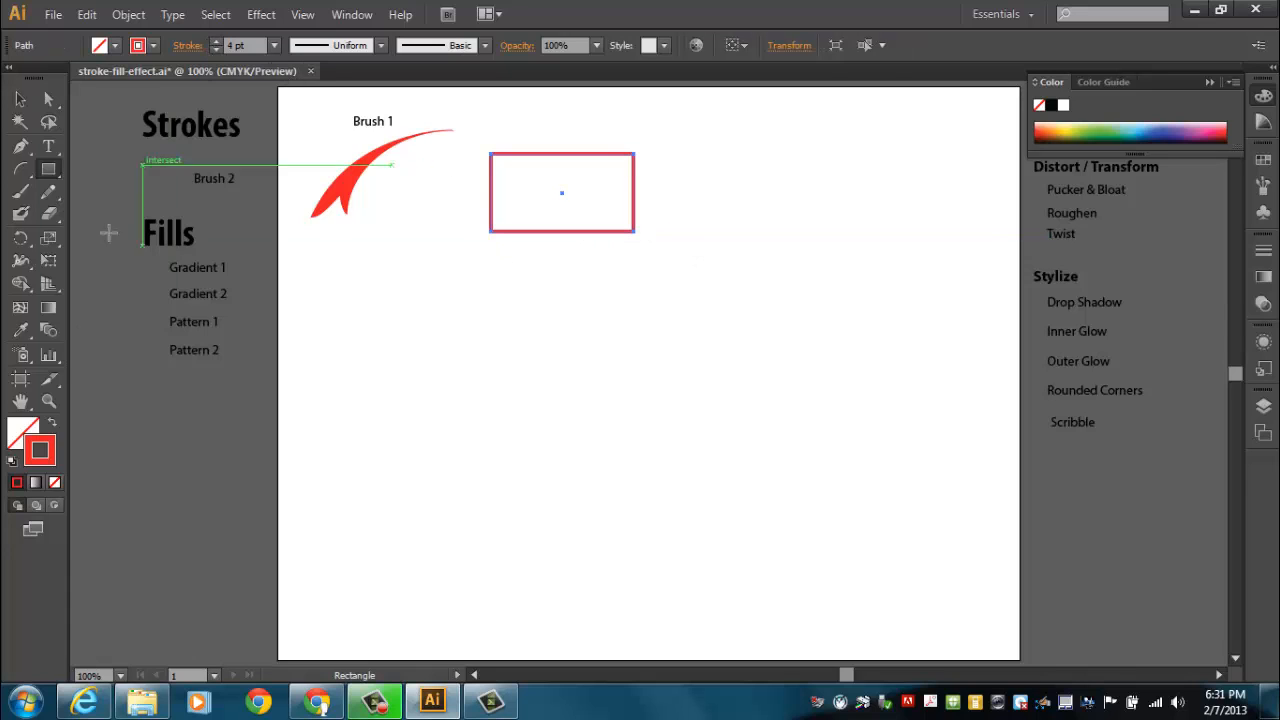
Fill the rectangle with a bright green of R 0, G 255, B 6.
{"action": "left_click", "coordinate": [30, 434]}
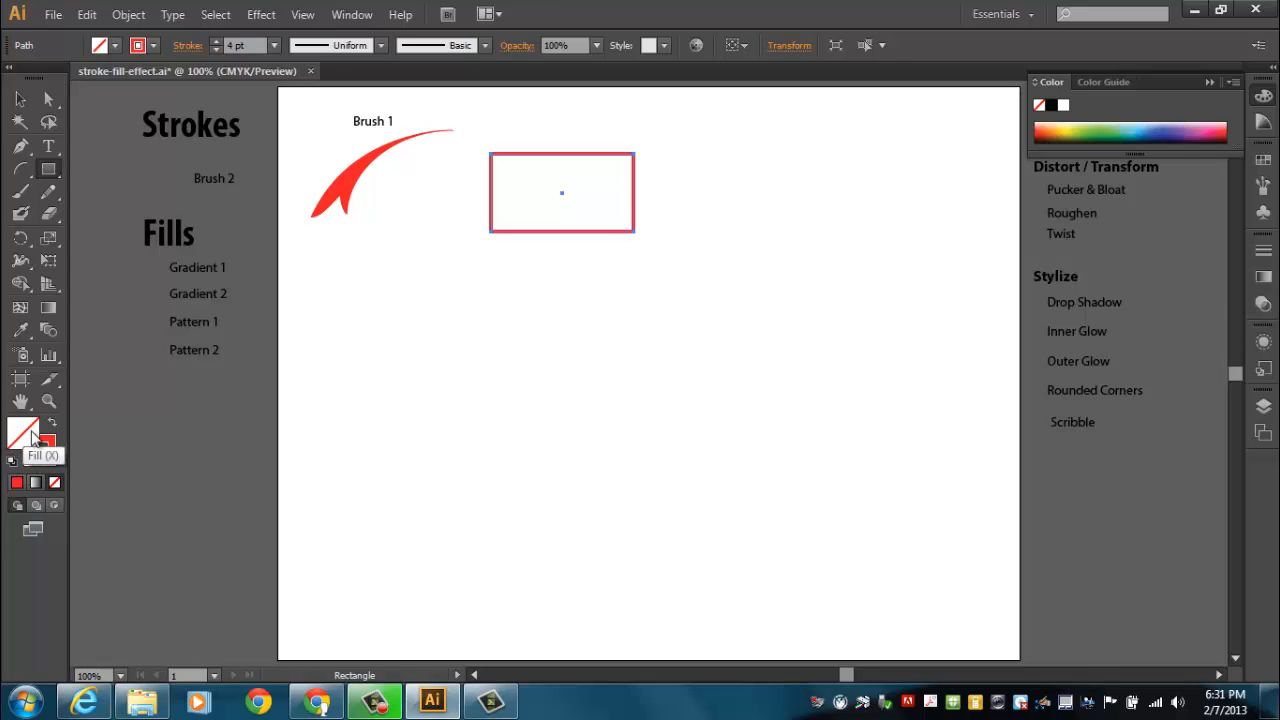
{"action": "double_click", "coordinate": [29, 440]}
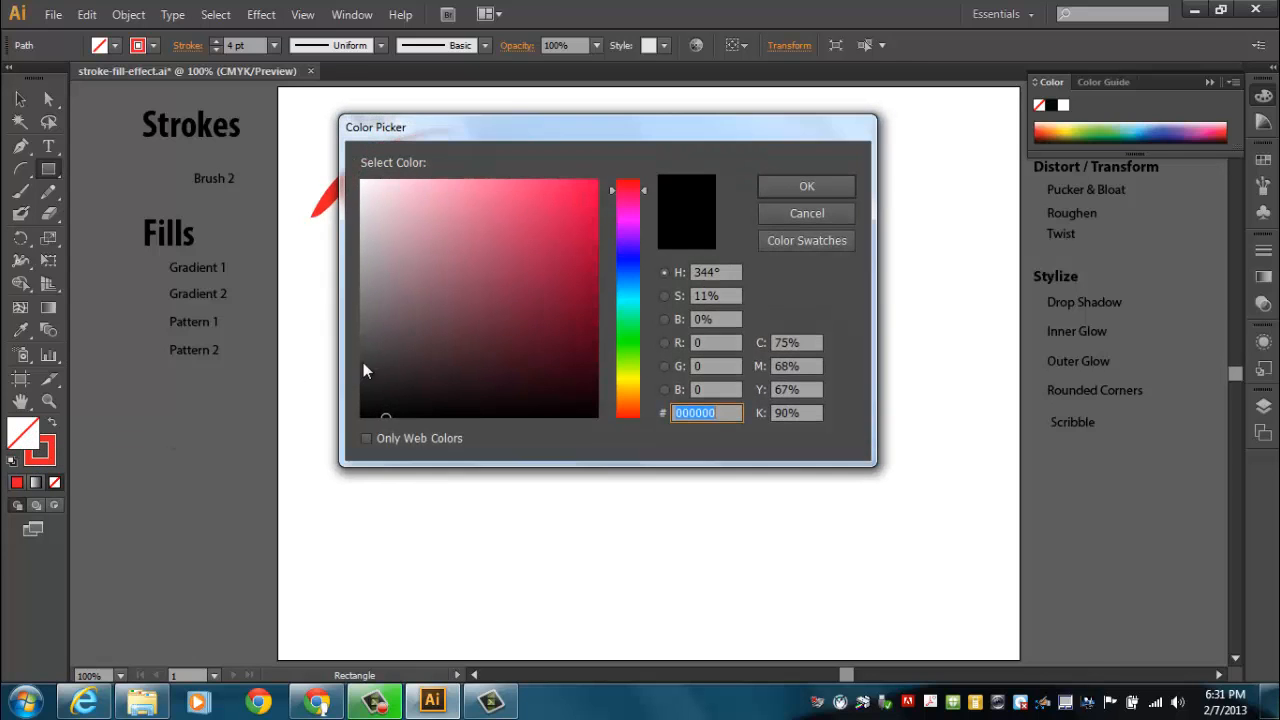
{"action": "left_click", "coordinate": [626, 338]}
{"action": "left_click_drag", "start_coordinate": [558, 240], "coordinate": [604, 178]}
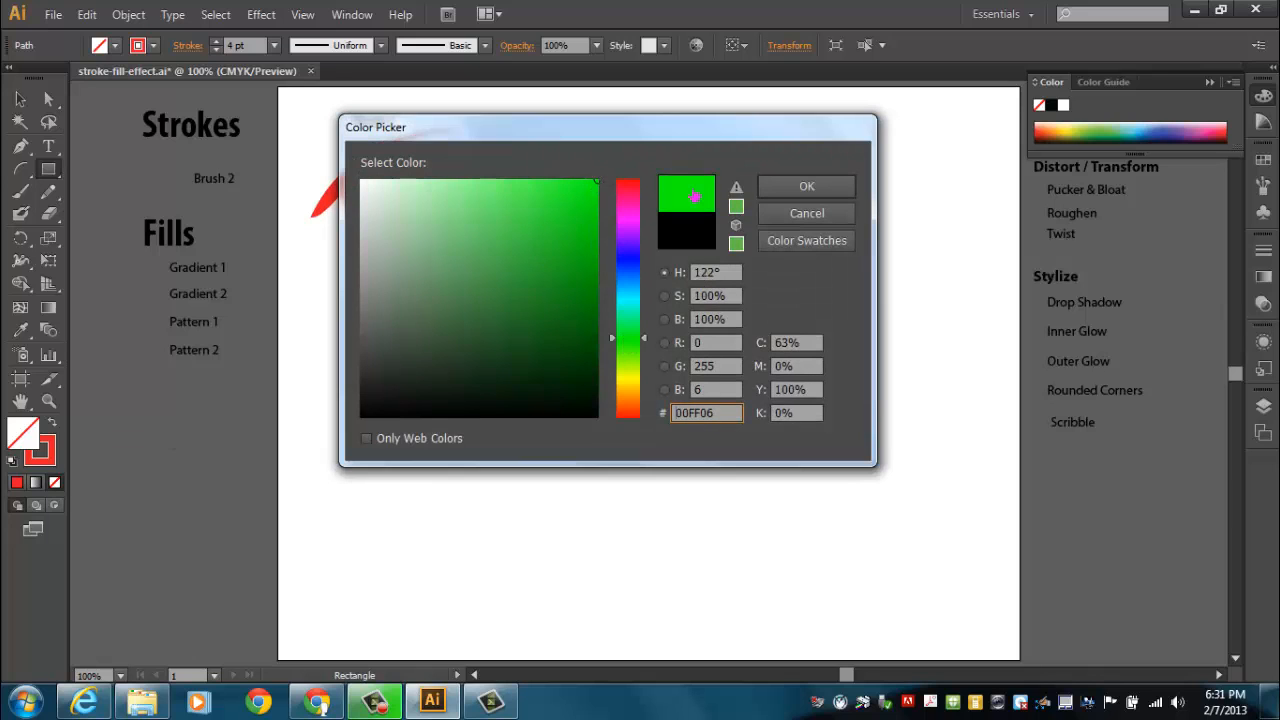
{"action": "left_click", "coordinate": [785, 194]}
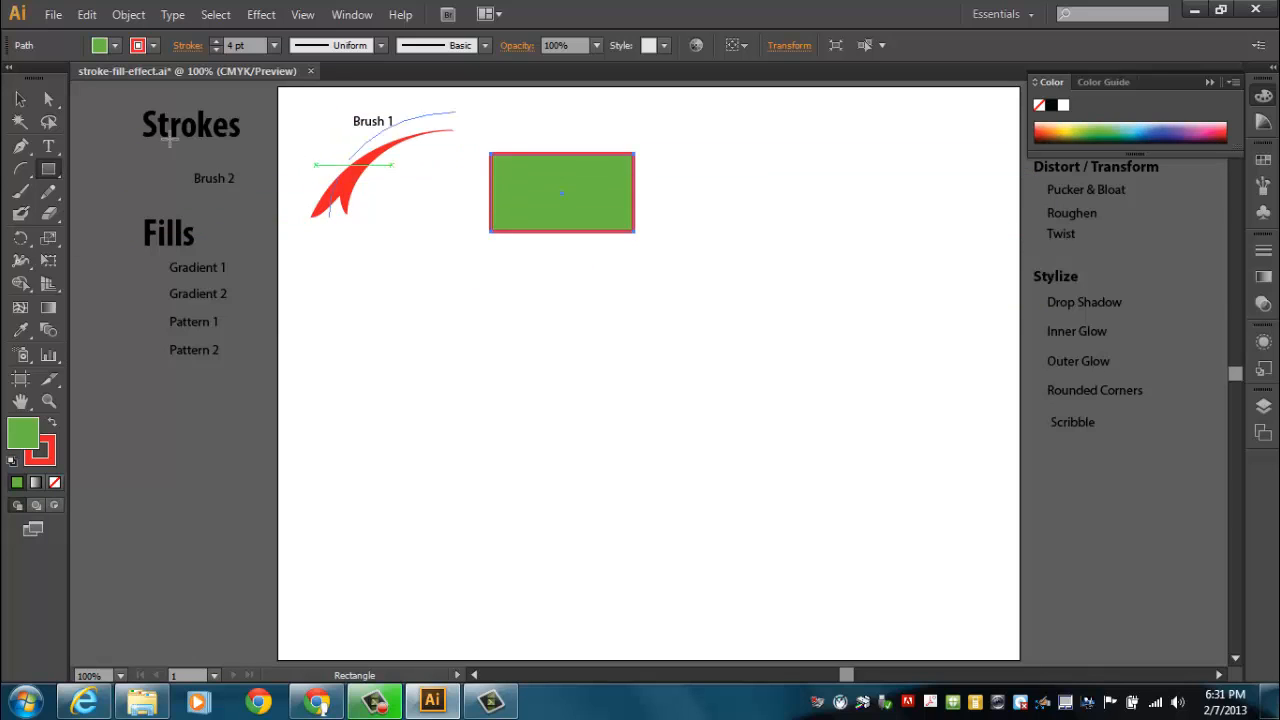
Apply the barbed-wire pattern brush to the green rectangle's stroke.
{"action": "left_click", "coordinate": [19, 98]}
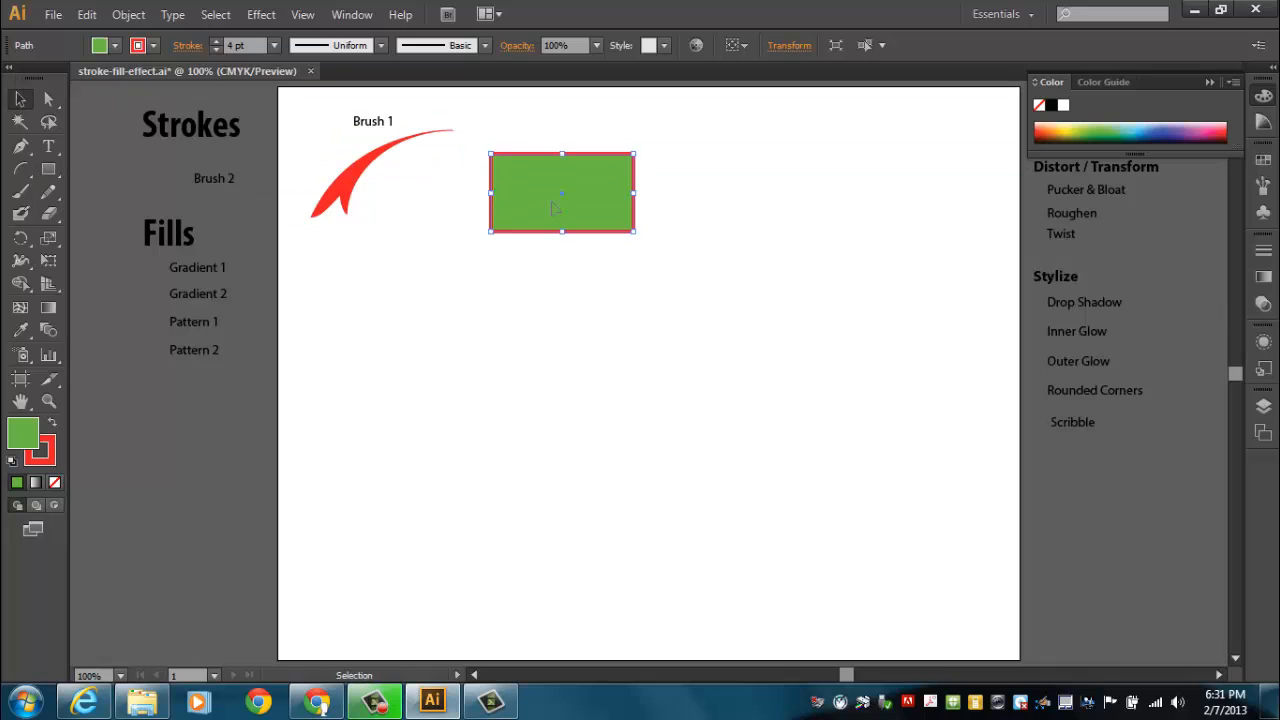
{"action": "left_click", "coordinate": [483, 46]}
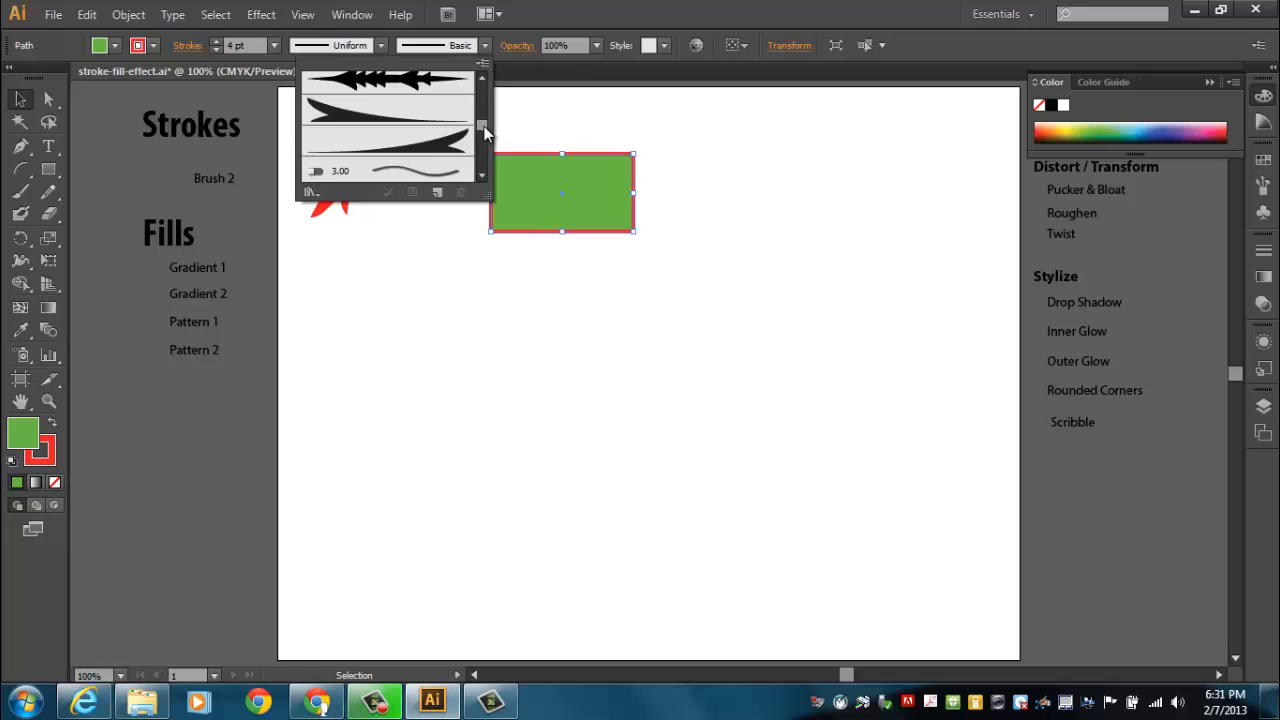
{"action": "left_click_drag", "start_coordinate": [484, 126], "coordinate": [491, 163]}
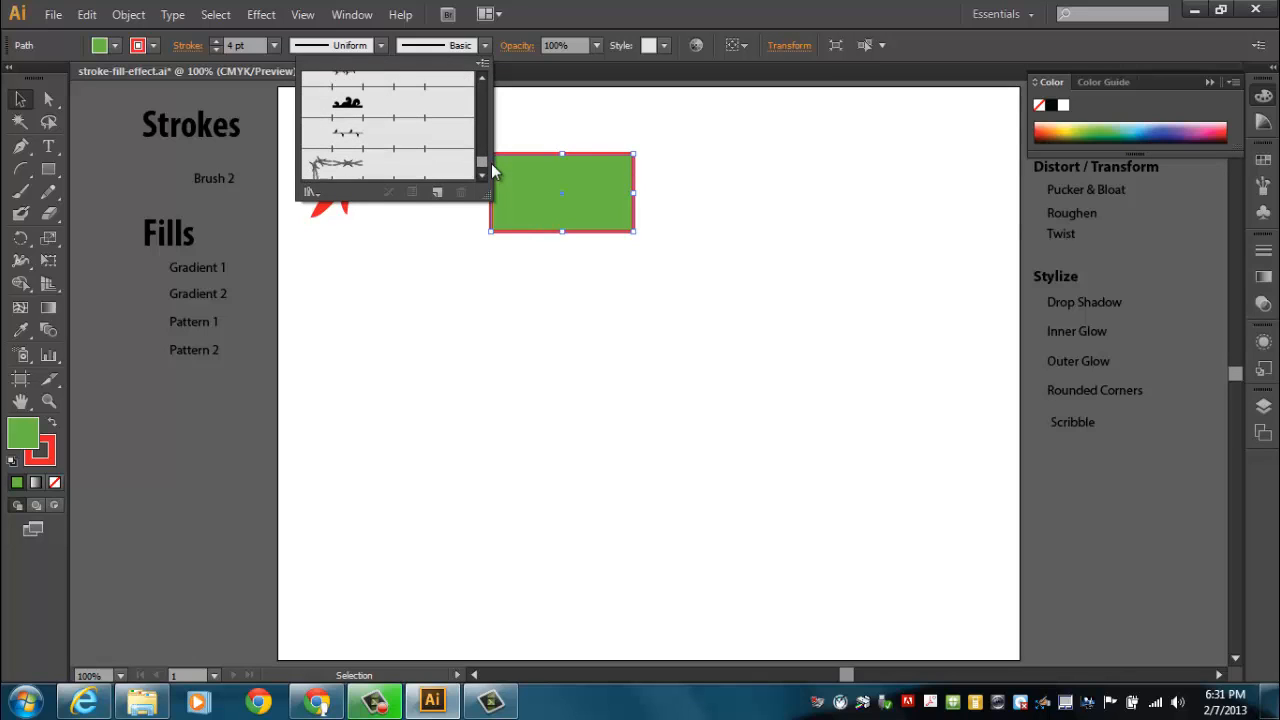
{"action": "left_click", "coordinate": [347, 170]}
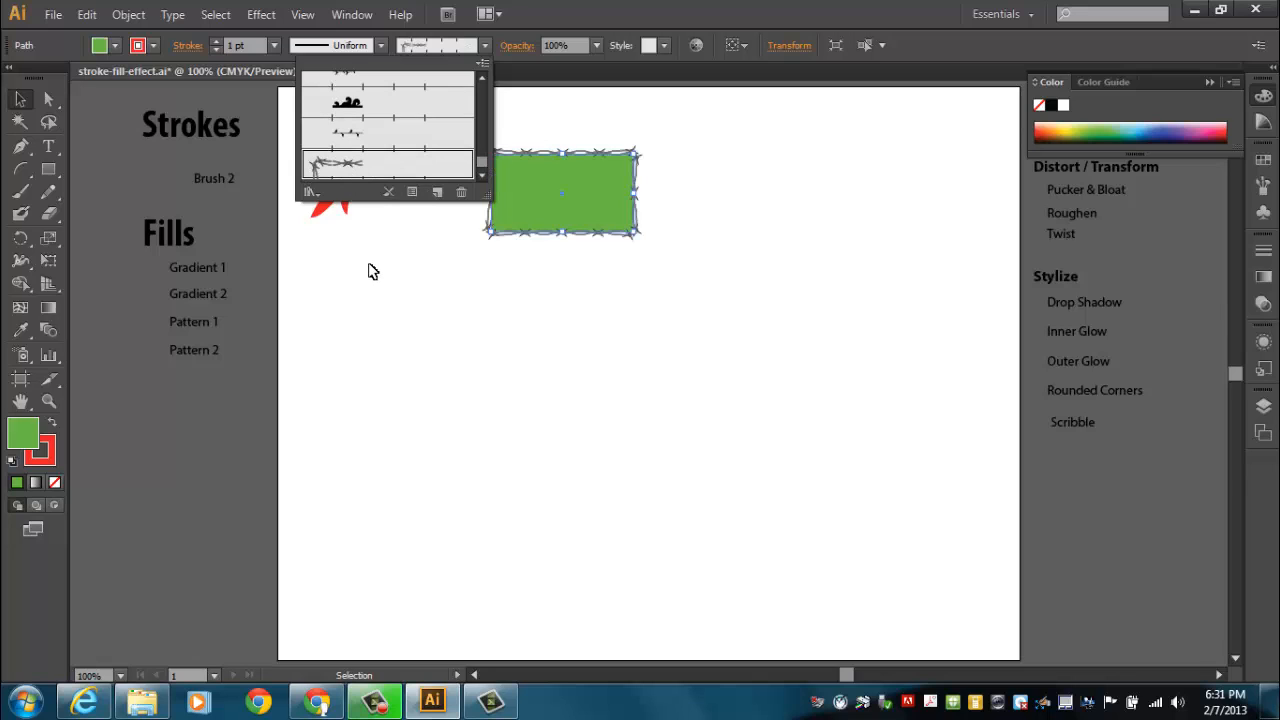
{"action": "left_click", "coordinate": [597, 122]}
Shift the barbed-wire rectangle left with a 2 pt stroke weight, and place the Brush 2 label above it.
{"action": "left_click_drag", "start_coordinate": [587, 222], "coordinate": [578, 221]}
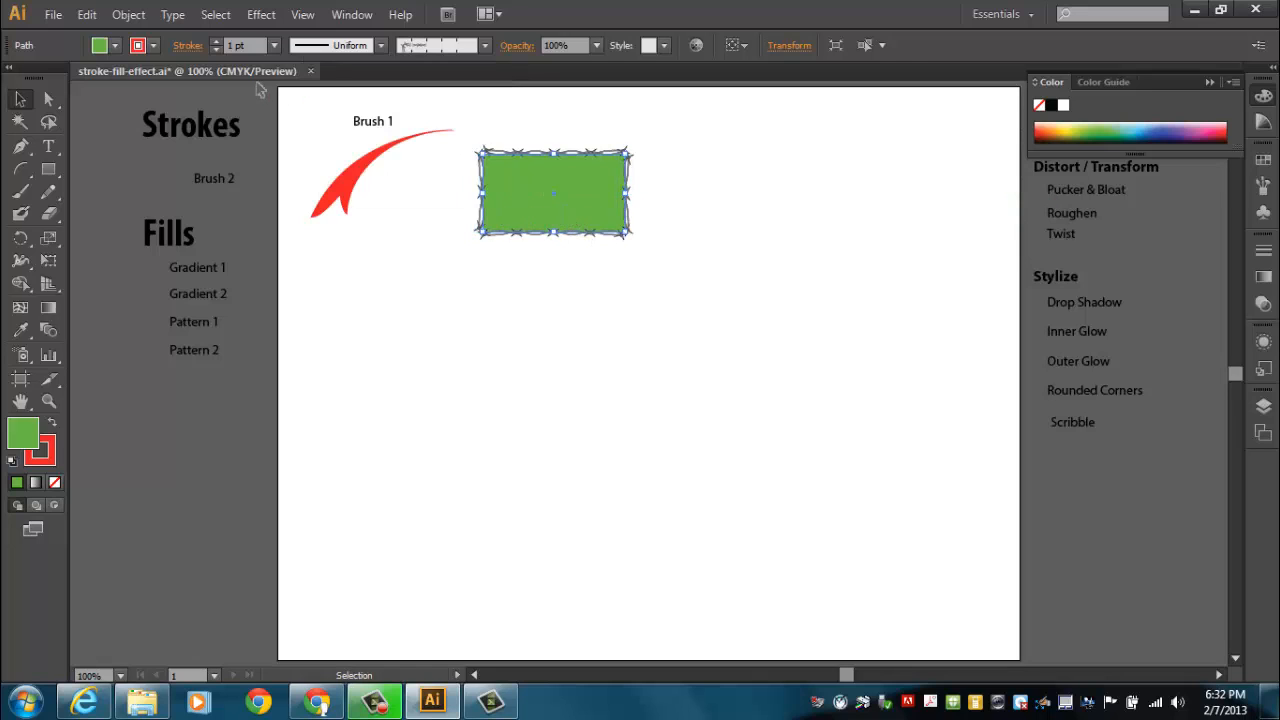
{"action": "left_click", "coordinate": [215, 41]}
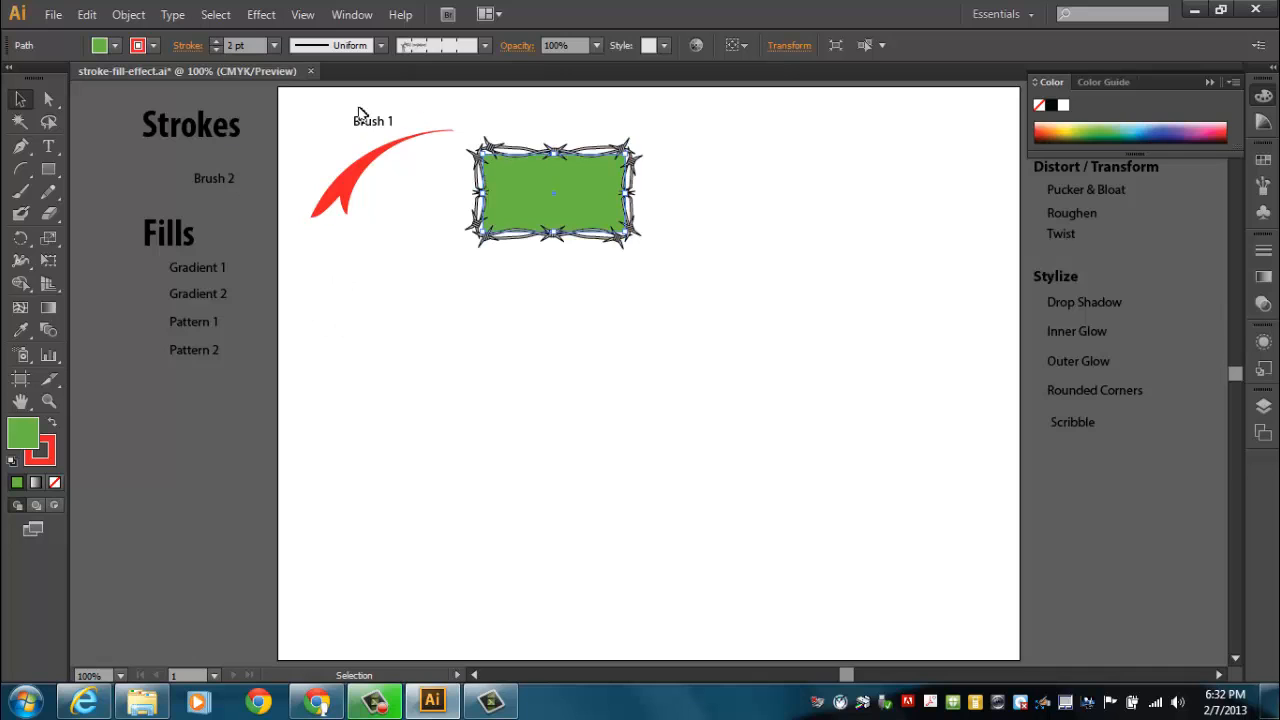
{"action": "left_click", "coordinate": [483, 45]}
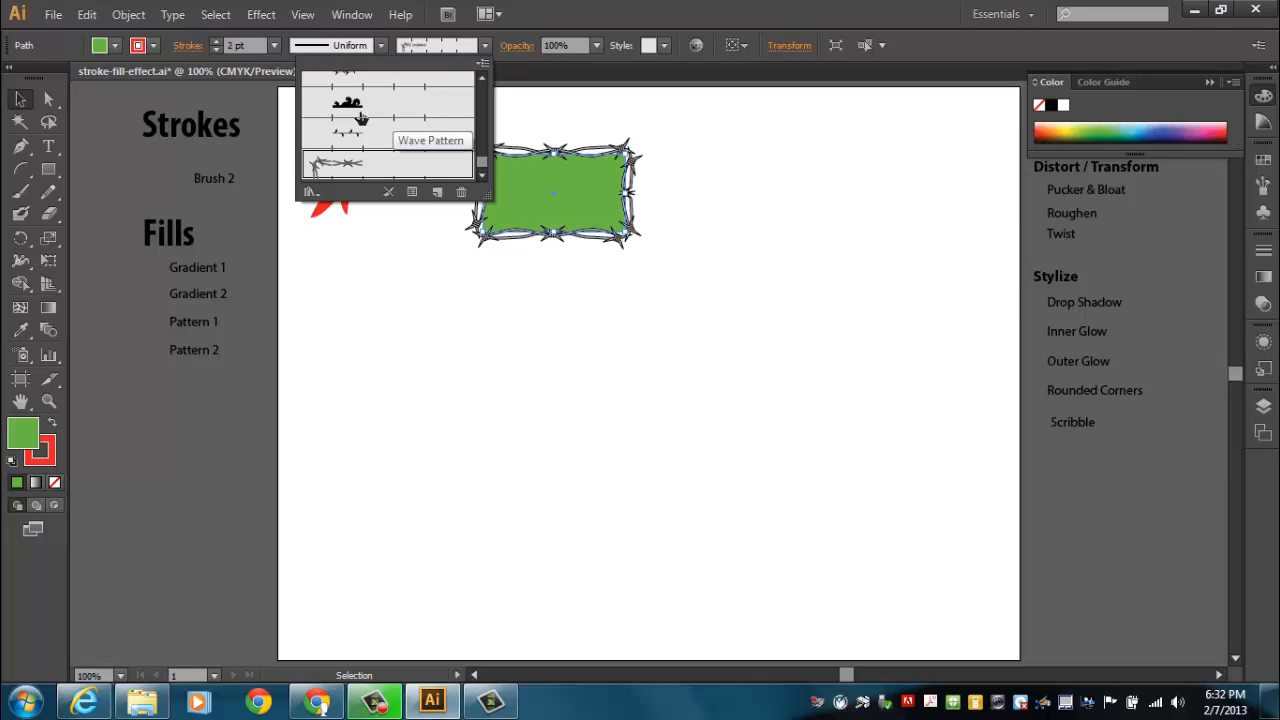
{"action": "left_click_drag", "start_coordinate": [218, 183], "coordinate": [519, 124]}
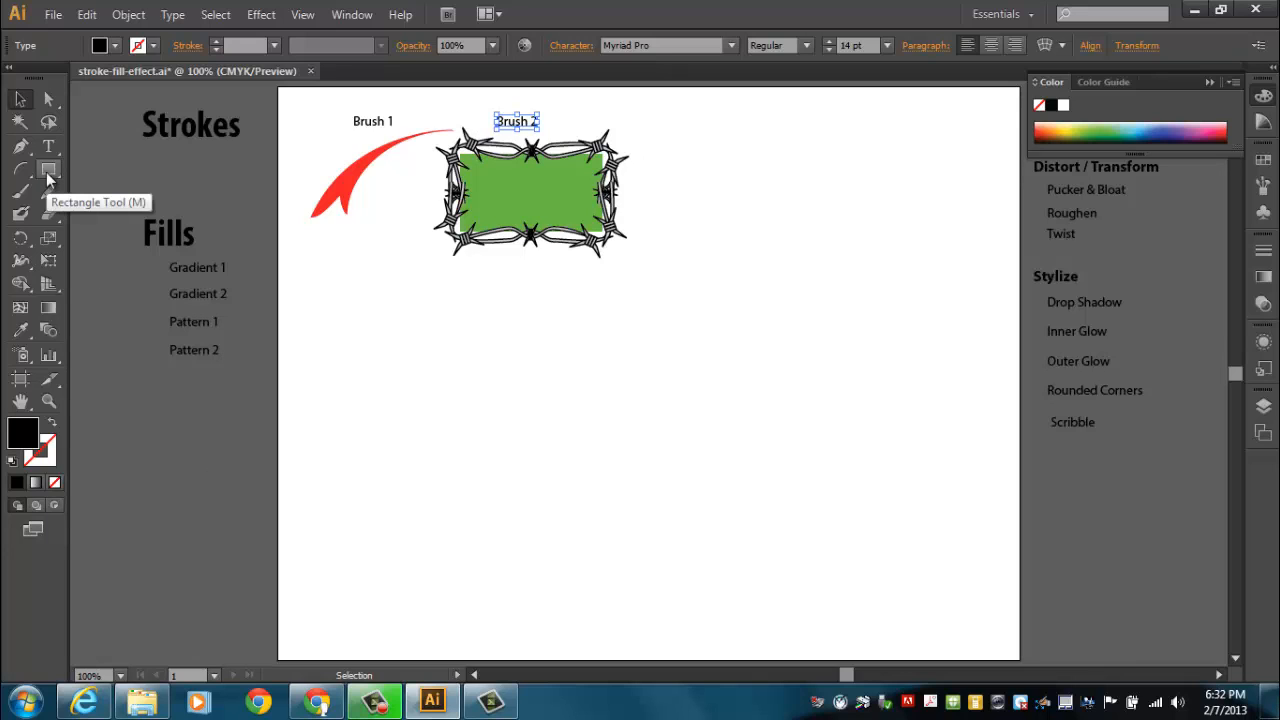
Draw a large ellipse to the right of the barbed-wire rectangle and open the Color Harmonies gradient swatch library beneath it.
{"action": "left_click_drag", "start_coordinate": [46, 172], "coordinate": [97, 211]}
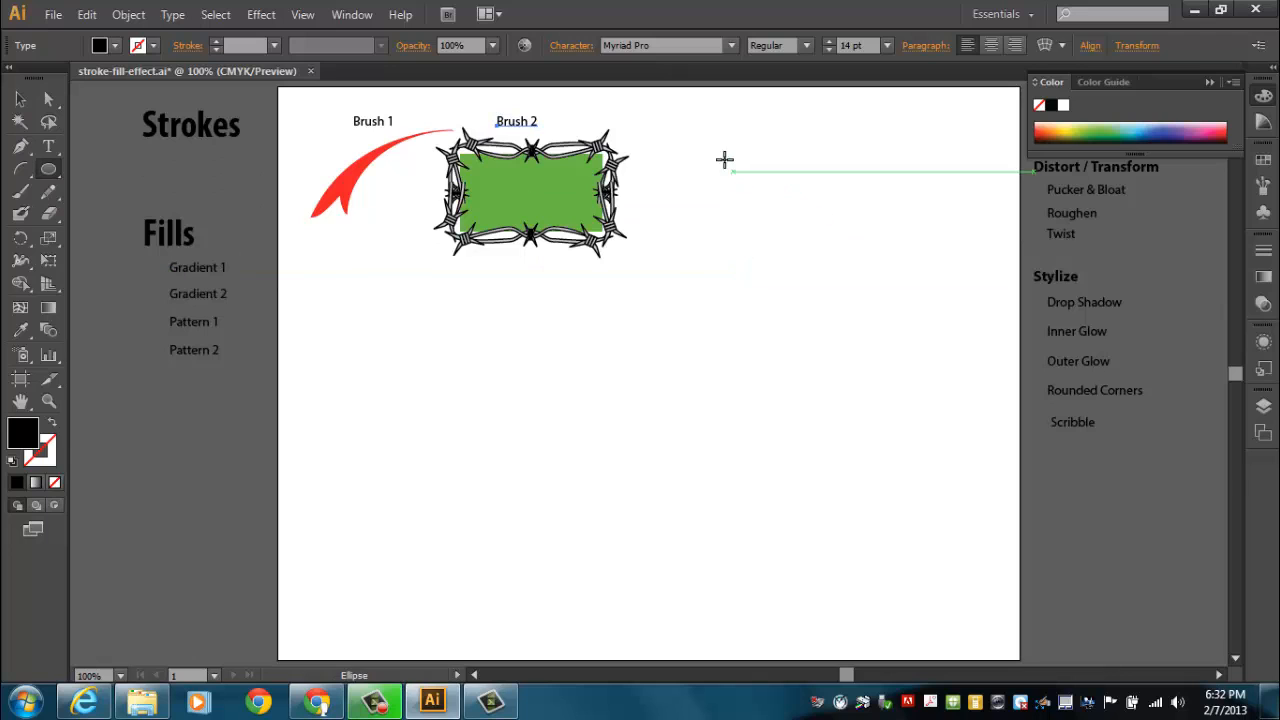
{"action": "left_click_drag", "start_coordinate": [726, 158], "coordinate": [885, 306]}
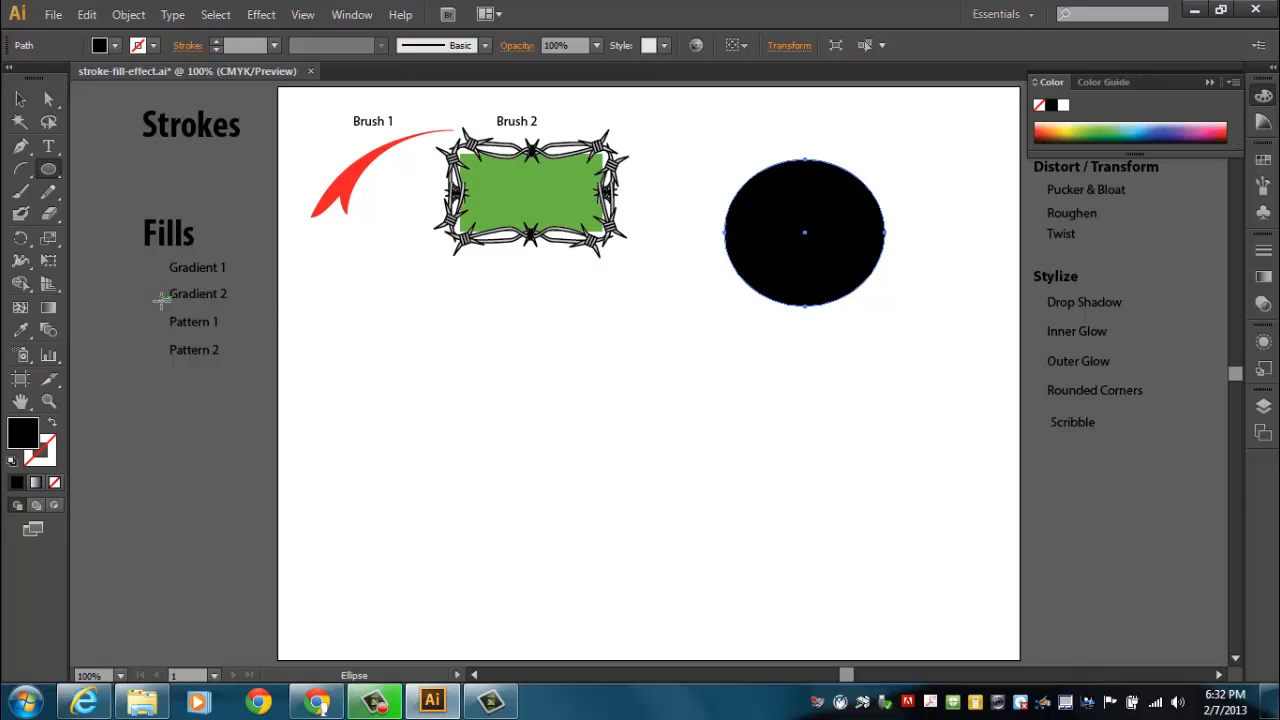
{"action": "left_click", "coordinate": [1263, 162]}
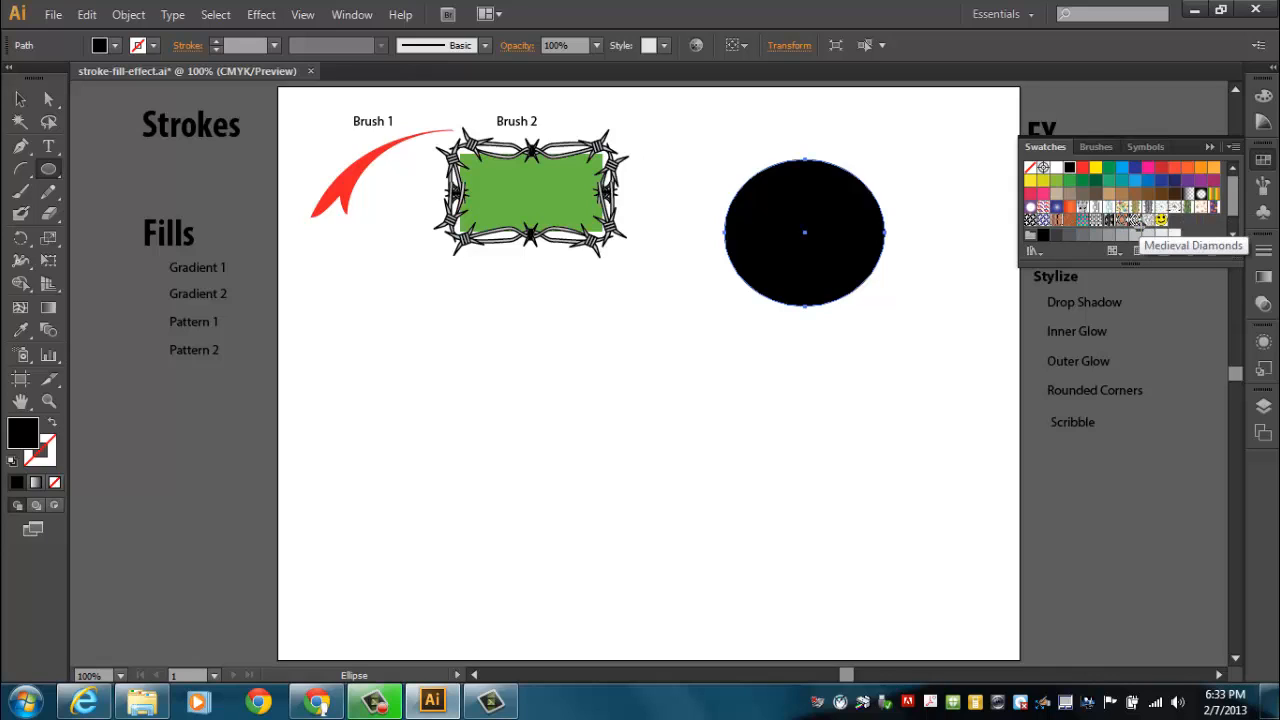
{"action": "left_click", "coordinate": [1234, 148]}
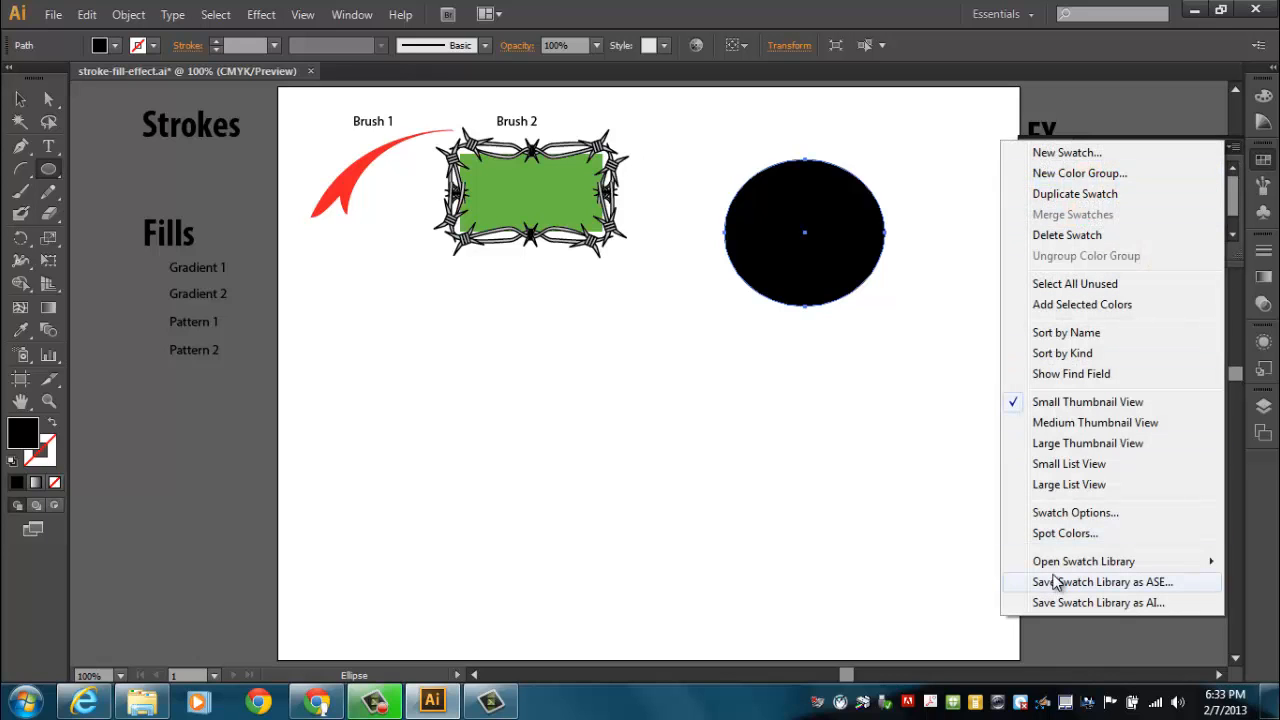
{"action": "mouse_move", "coordinate": [1058, 567]}
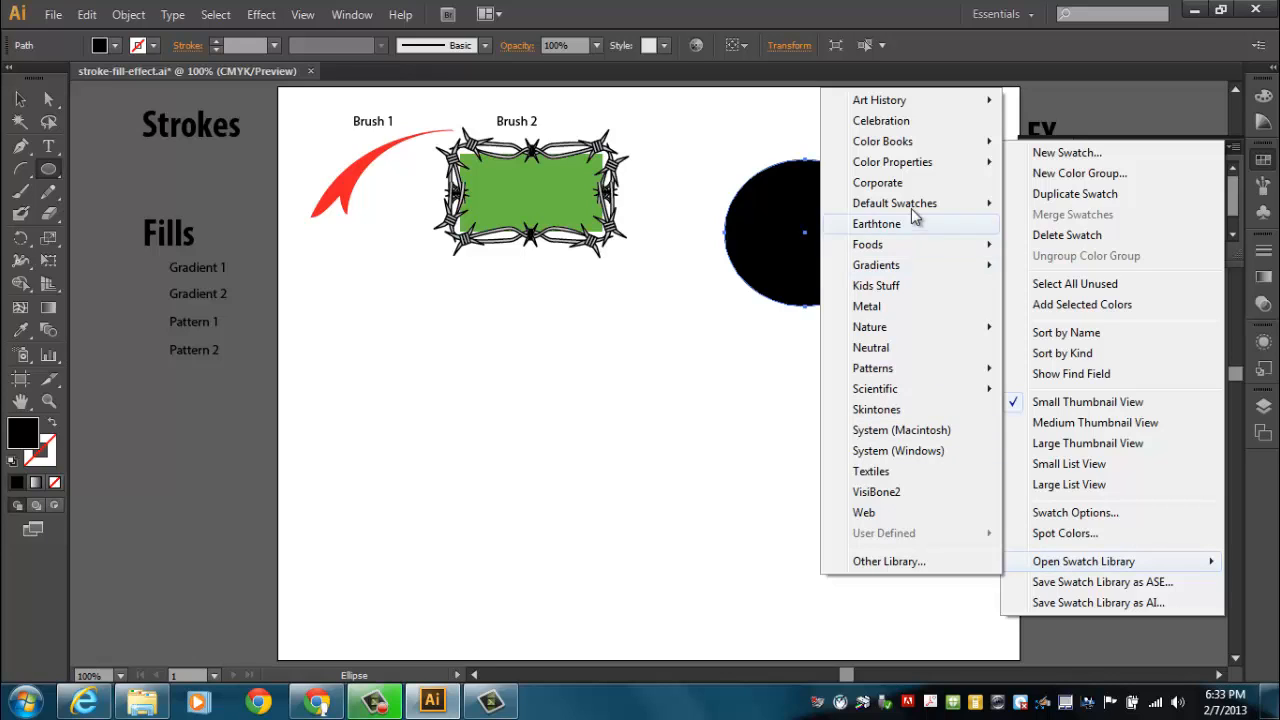
{"action": "mouse_move", "coordinate": [887, 272]}
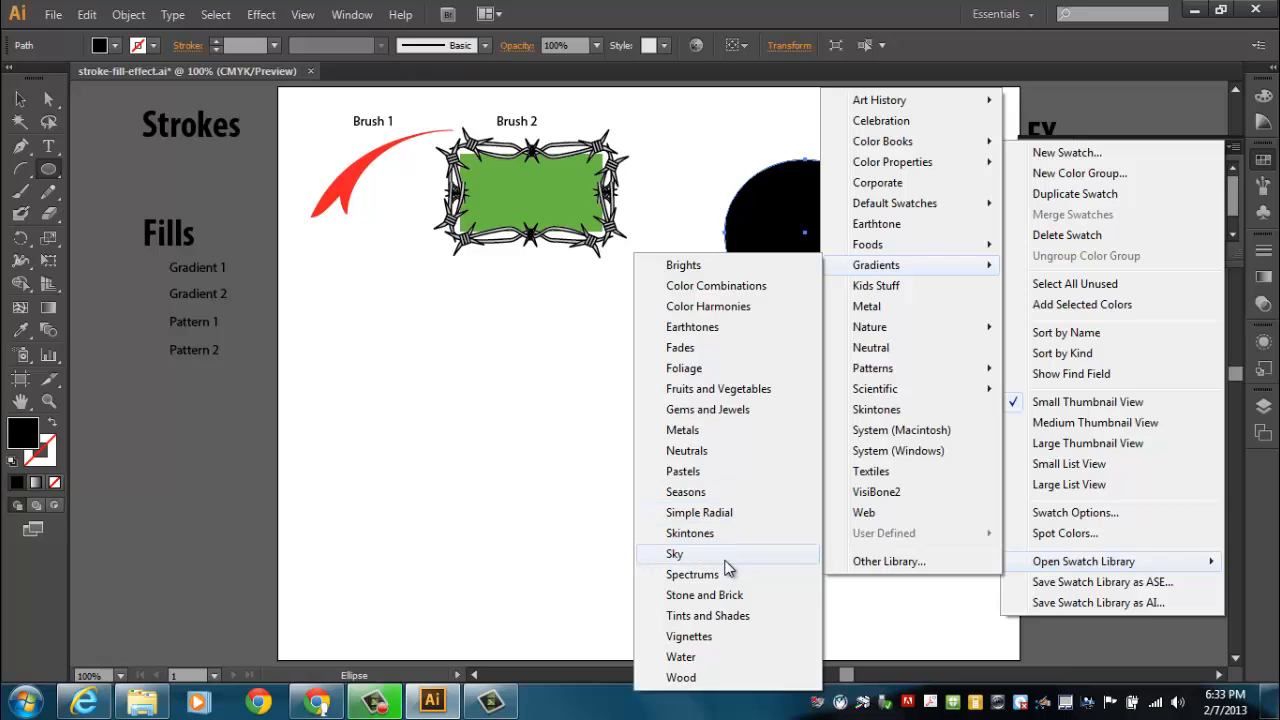
{"action": "left_click", "coordinate": [716, 310]}
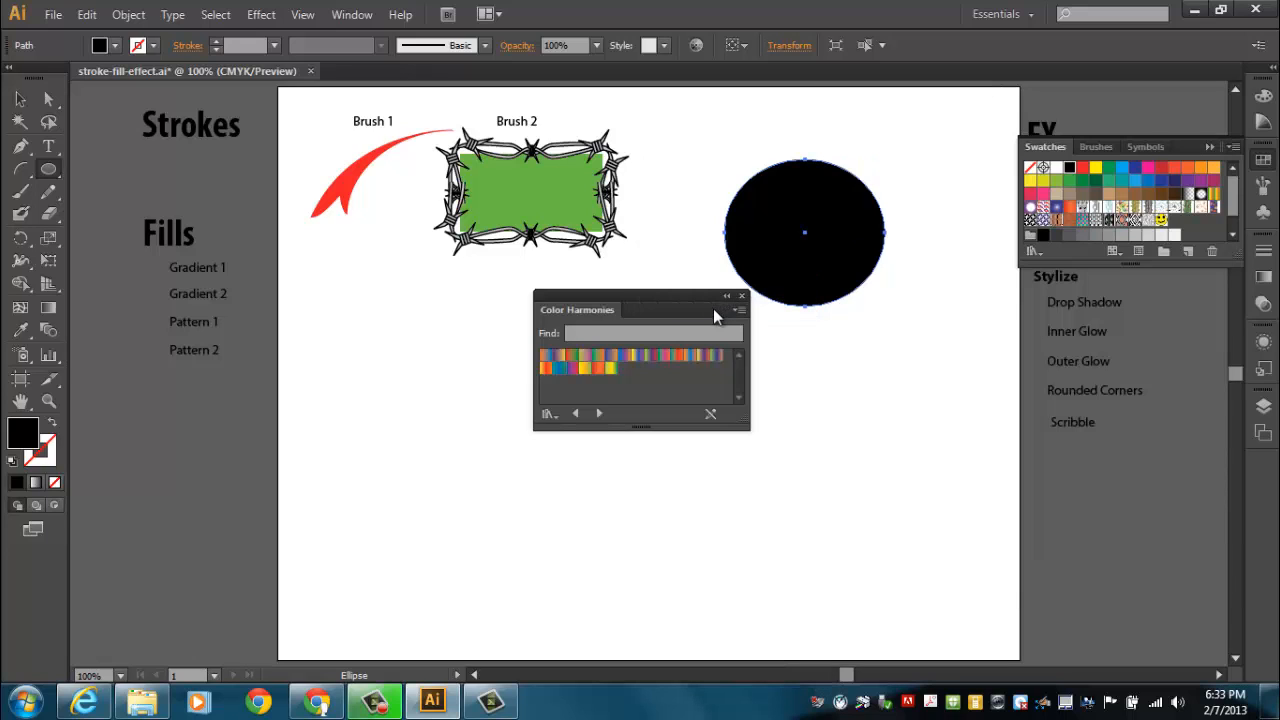
{"action": "left_click_drag", "start_coordinate": [668, 296], "coordinate": [944, 316]}
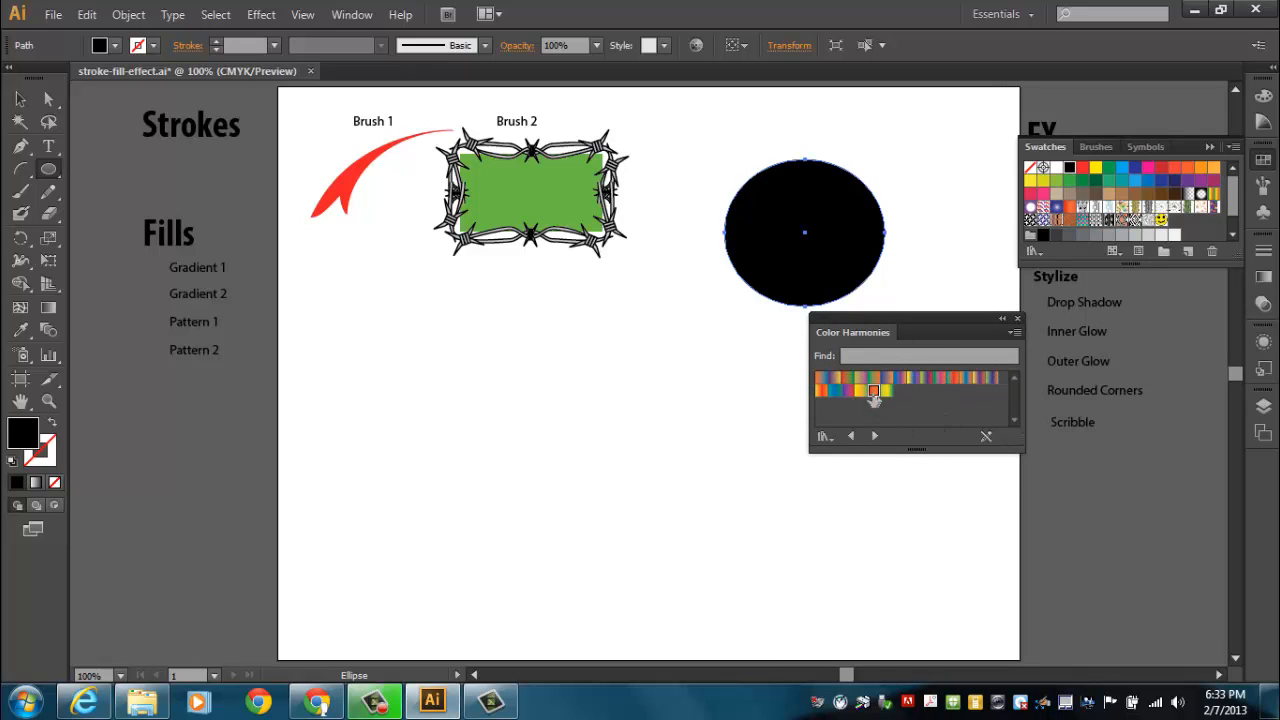
Fill the ellipse with the yellow-to-green Color Harmonies gradient and give it a 6 pt red stroke.
{"action": "left_click_drag", "start_coordinate": [874, 397], "coordinate": [831, 277]}
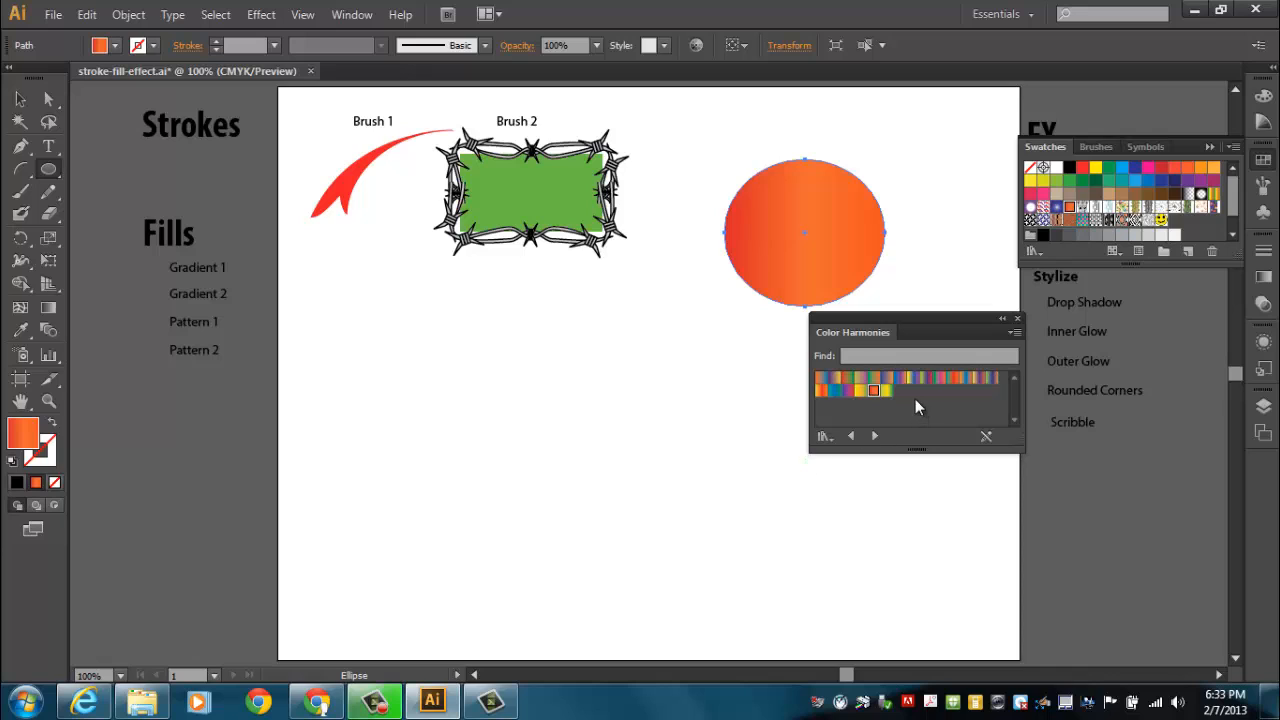
{"action": "left_click_drag", "start_coordinate": [887, 393], "coordinate": [839, 268]}
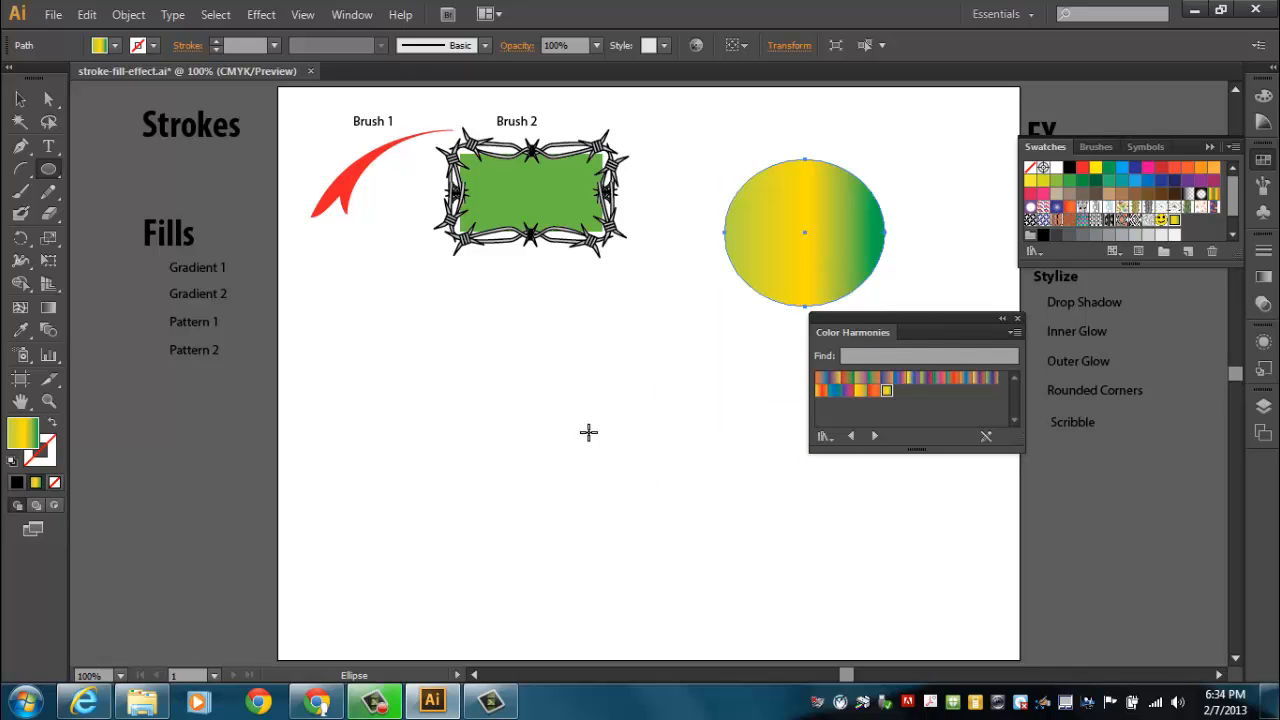
{"action": "left_click", "coordinate": [215, 40]}
{"action": "left_click", "coordinate": [215, 40]}
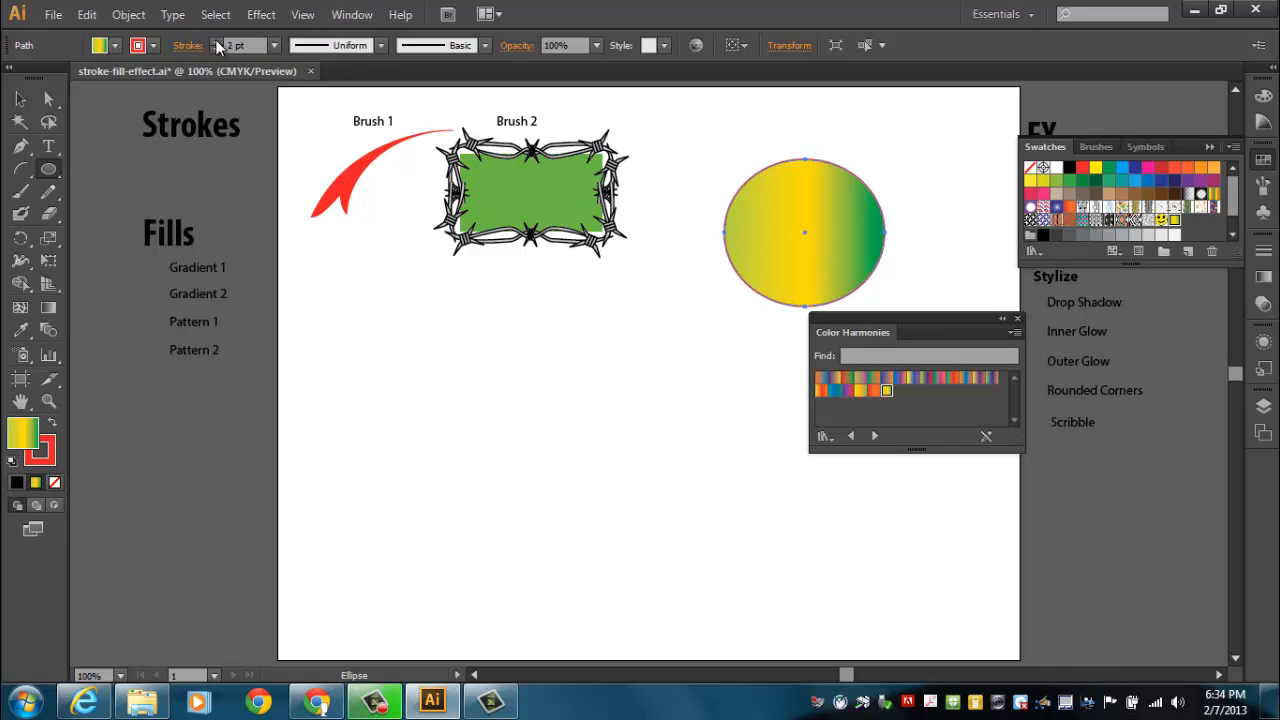
{"action": "left_click", "coordinate": [215, 40]}
{"action": "left_click", "coordinate": [215, 39]}
{"action": "left_click", "coordinate": [215, 39]}
{"action": "left_click", "coordinate": [215, 39]}
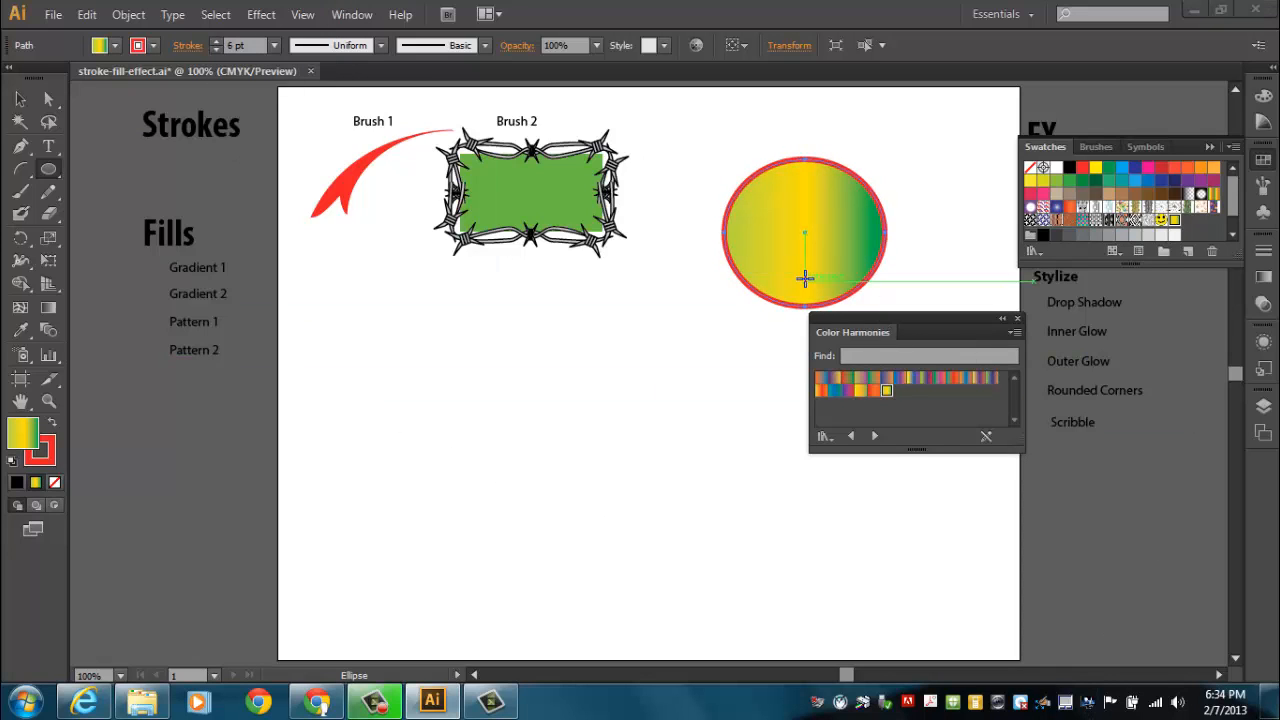
{"action": "left_click_drag", "start_coordinate": [892, 317], "coordinate": [852, 337]}
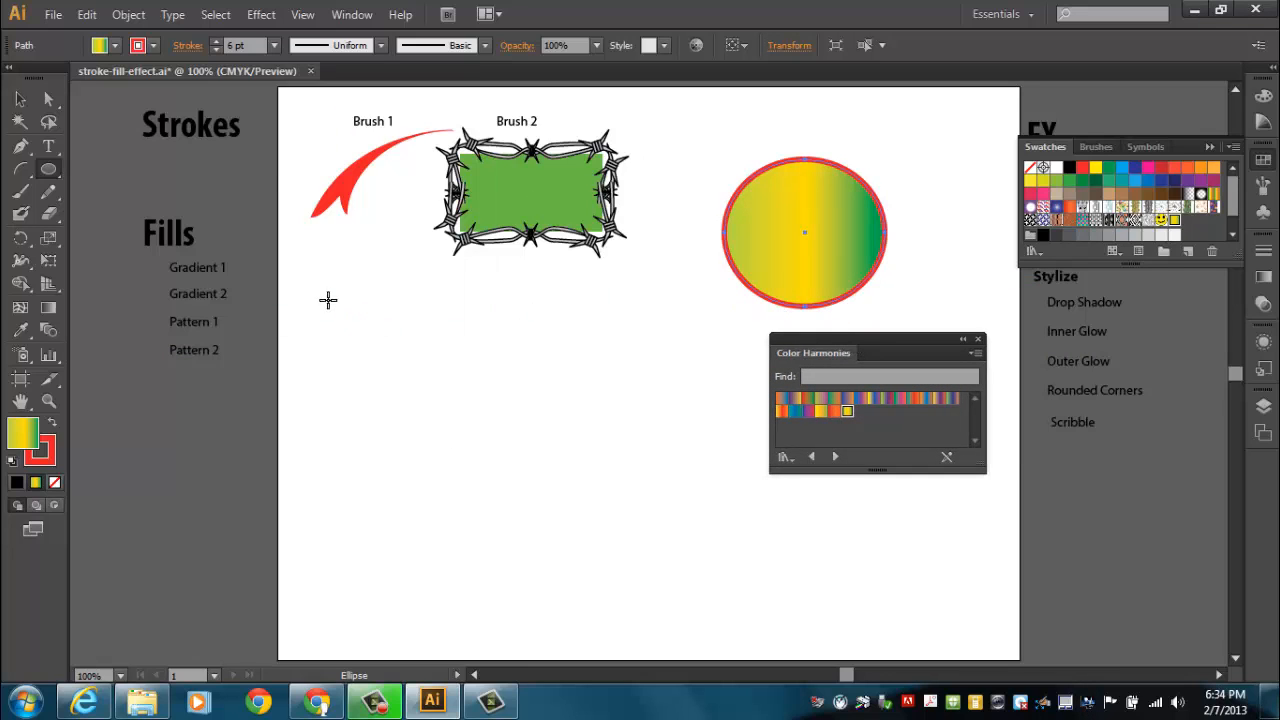
Shift the gradient ellipse left and place the Gradient 1 label centred just above it.
{"action": "left_click", "coordinate": [19, 98]}
{"action": "left_click_drag", "start_coordinate": [213, 269], "coordinate": [802, 133]}
{"action": "left_click_drag", "start_coordinate": [791, 223], "coordinate": [725, 218]}
{"action": "left_click_drag", "start_coordinate": [760, 142], "coordinate": [742, 141]}
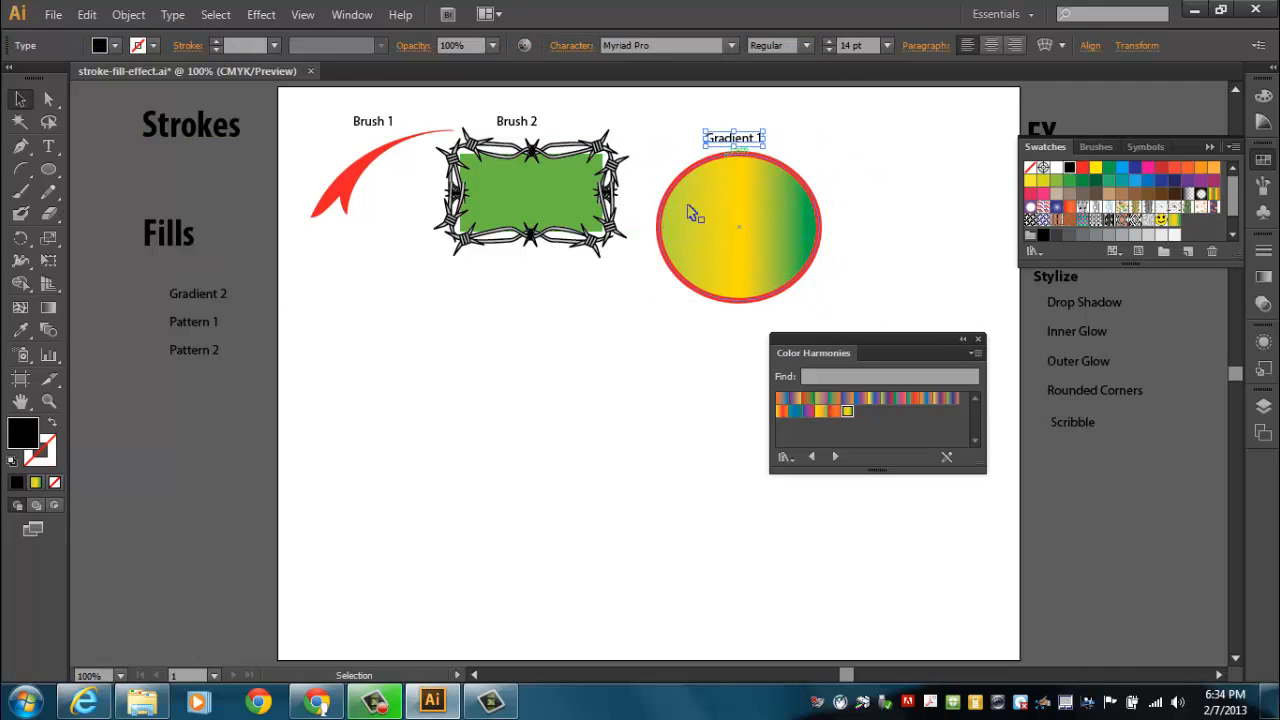
Draw a tall rectangle to the right of the ellipse and fill it with the green-blue-orange Color Harmonies gradient.
{"action": "left_click_drag", "start_coordinate": [51, 172], "coordinate": [155, 174]}
{"action": "left_click_drag", "start_coordinate": [853, 148], "coordinate": [971, 311]}
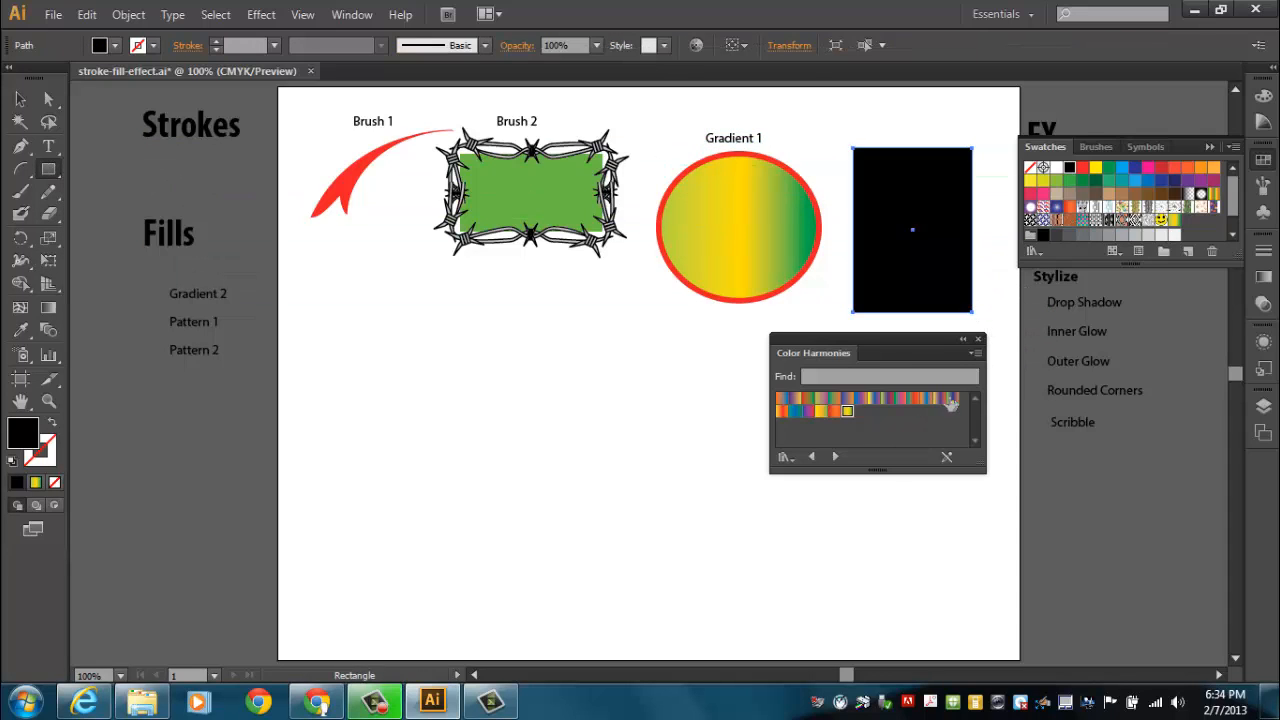
{"action": "left_click_drag", "start_coordinate": [954, 403], "coordinate": [920, 276]}
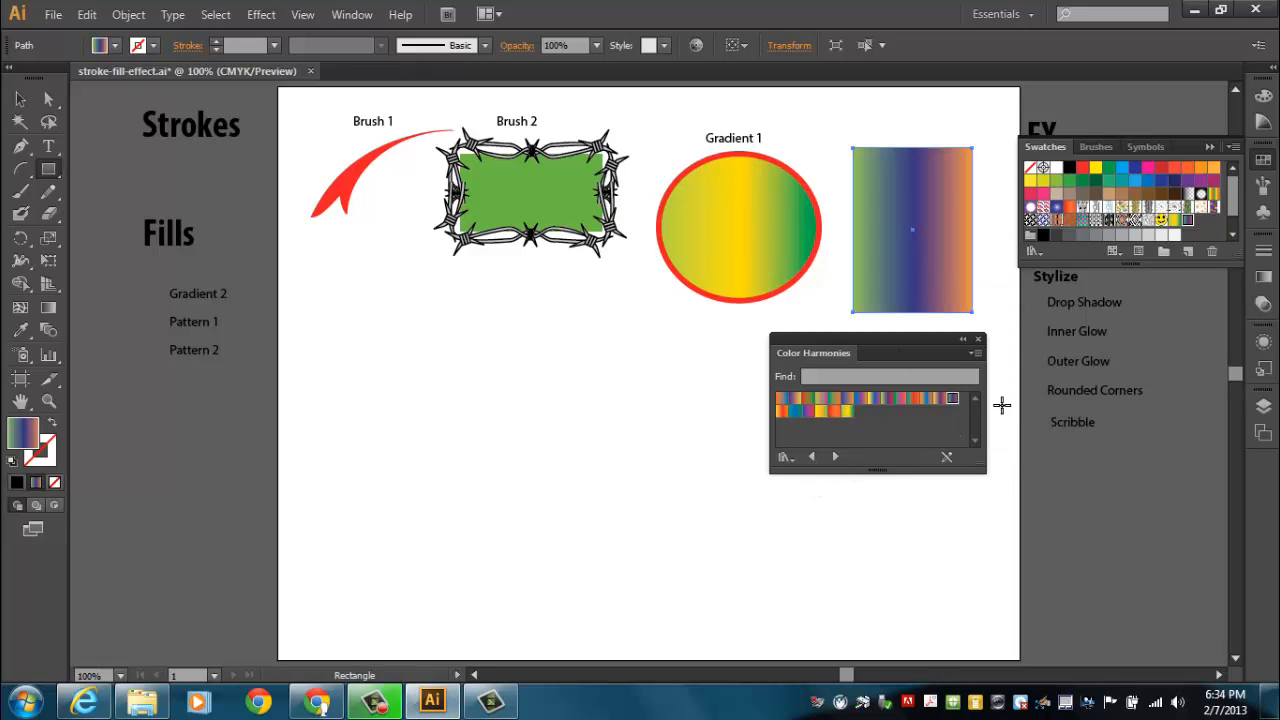
Open the Metals gradient swatch library with the tall rectangle still selected.
{"action": "left_click", "coordinate": [1263, 160]}
{"action": "left_click", "coordinate": [1263, 160]}
{"action": "left_click", "coordinate": [1236, 148]}
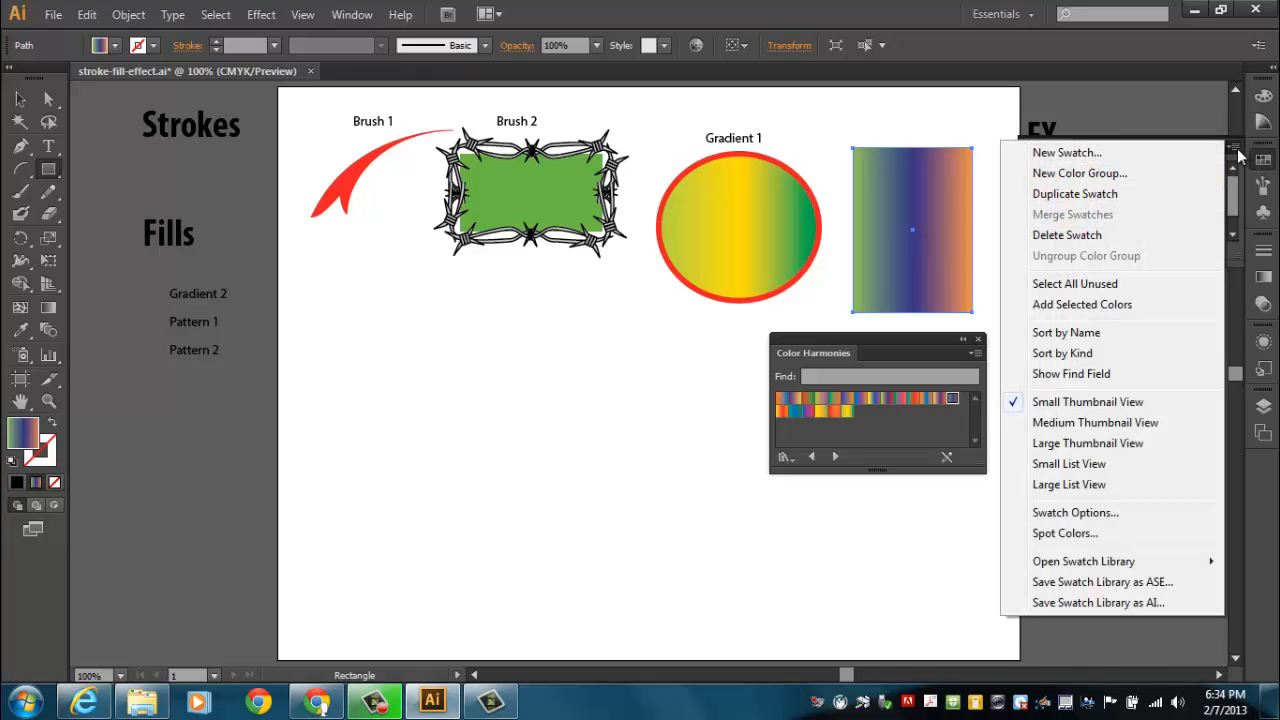
{"action": "mouse_move", "coordinate": [1125, 565]}
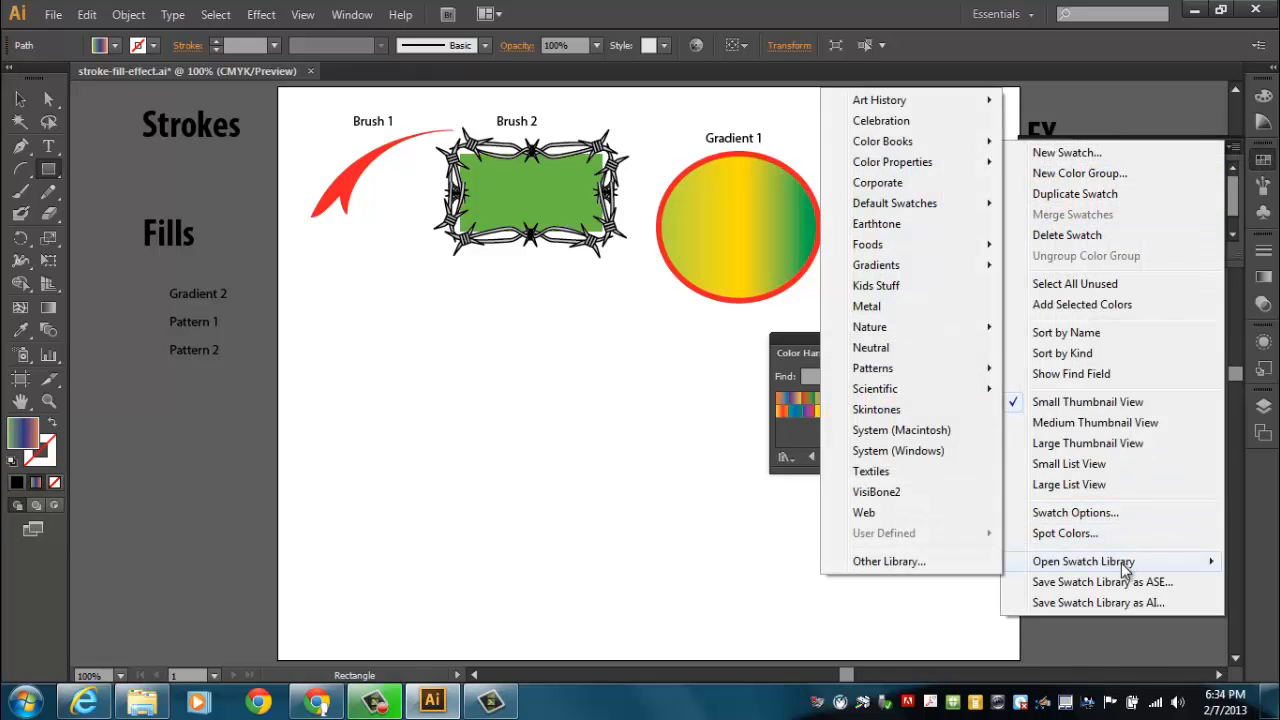
{"action": "mouse_move", "coordinate": [880, 265]}
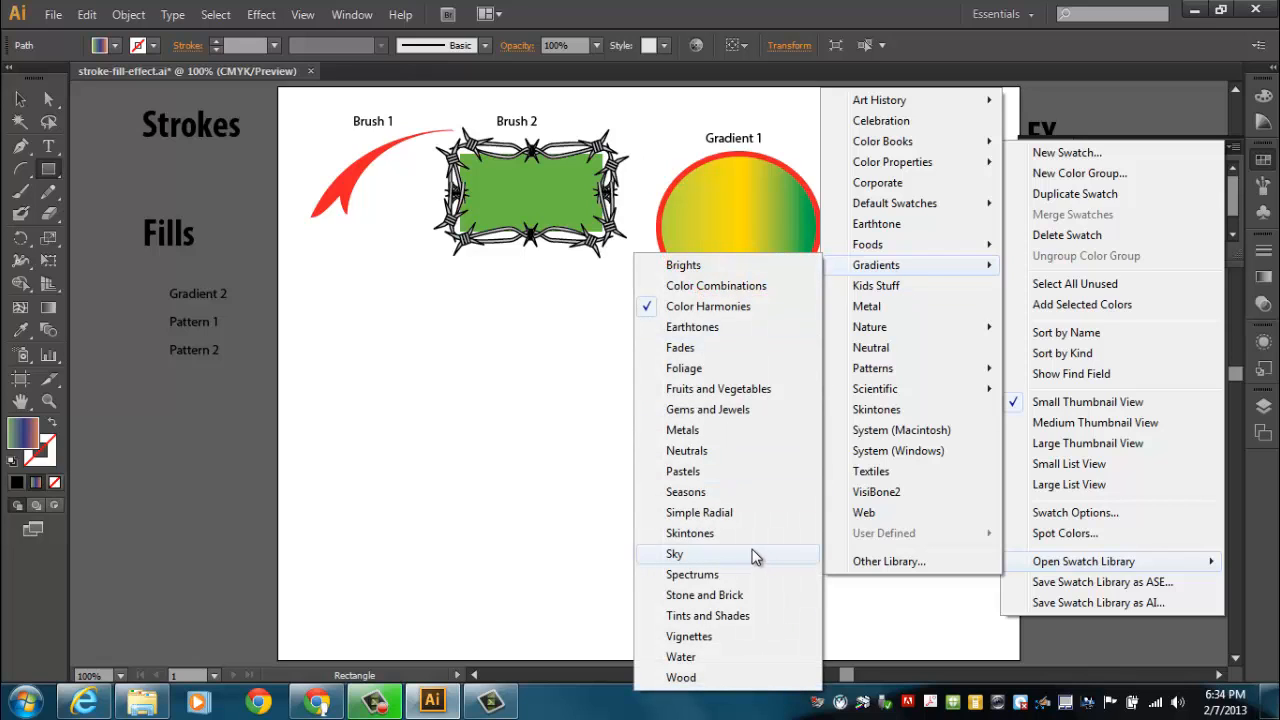
{"action": "left_click", "coordinate": [703, 431]}
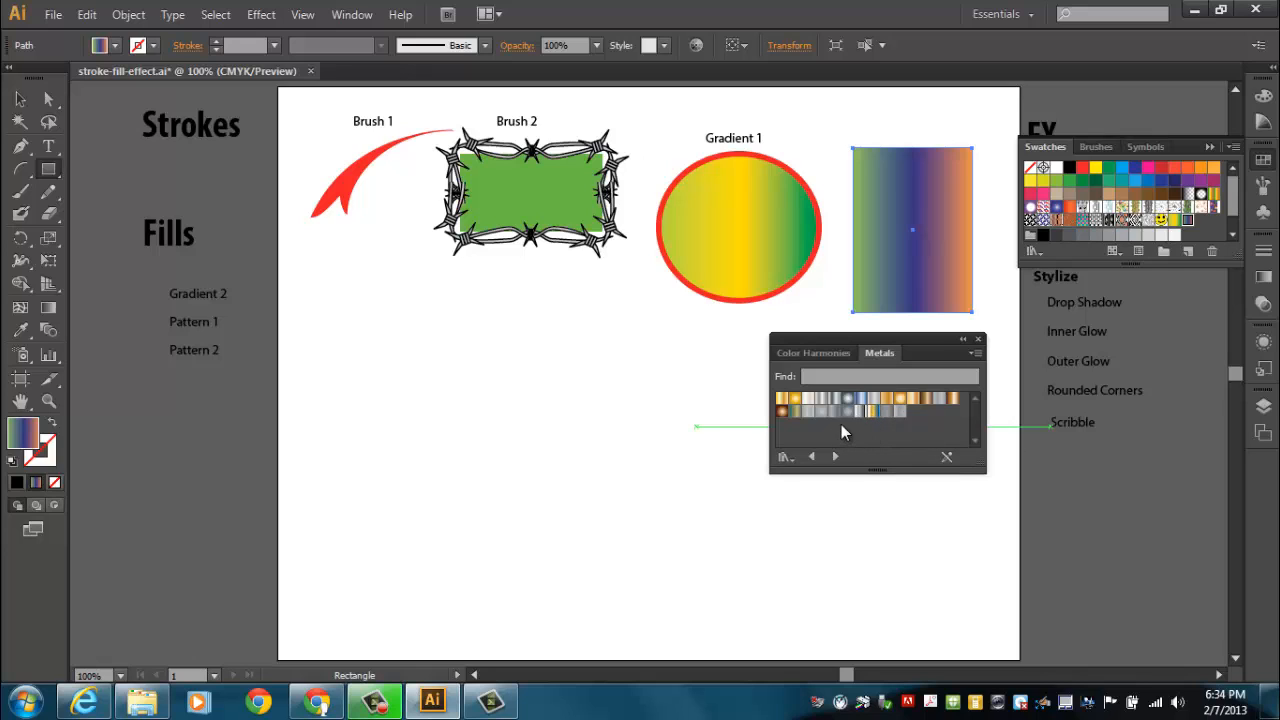
Try several Metals gradients on the tall rectangle and keep the linear gold one as its fill.
{"action": "left_click", "coordinate": [795, 398]}
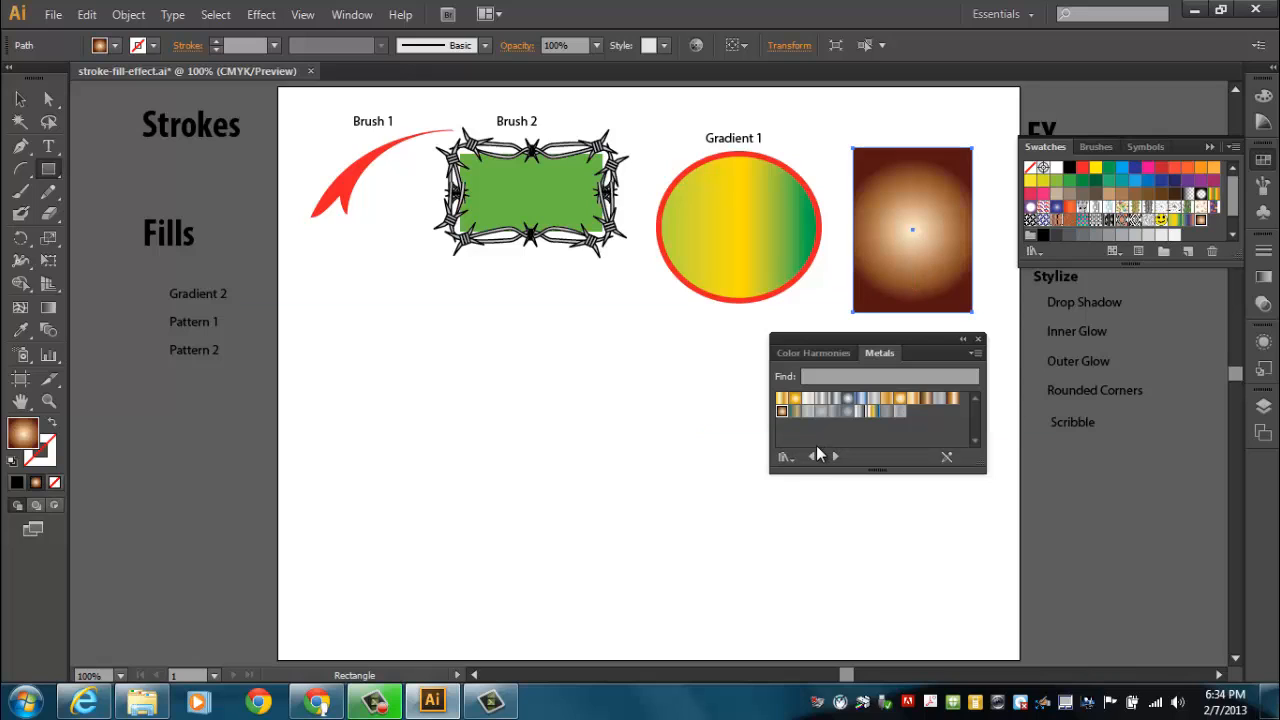
{"action": "left_click", "coordinate": [795, 398]}
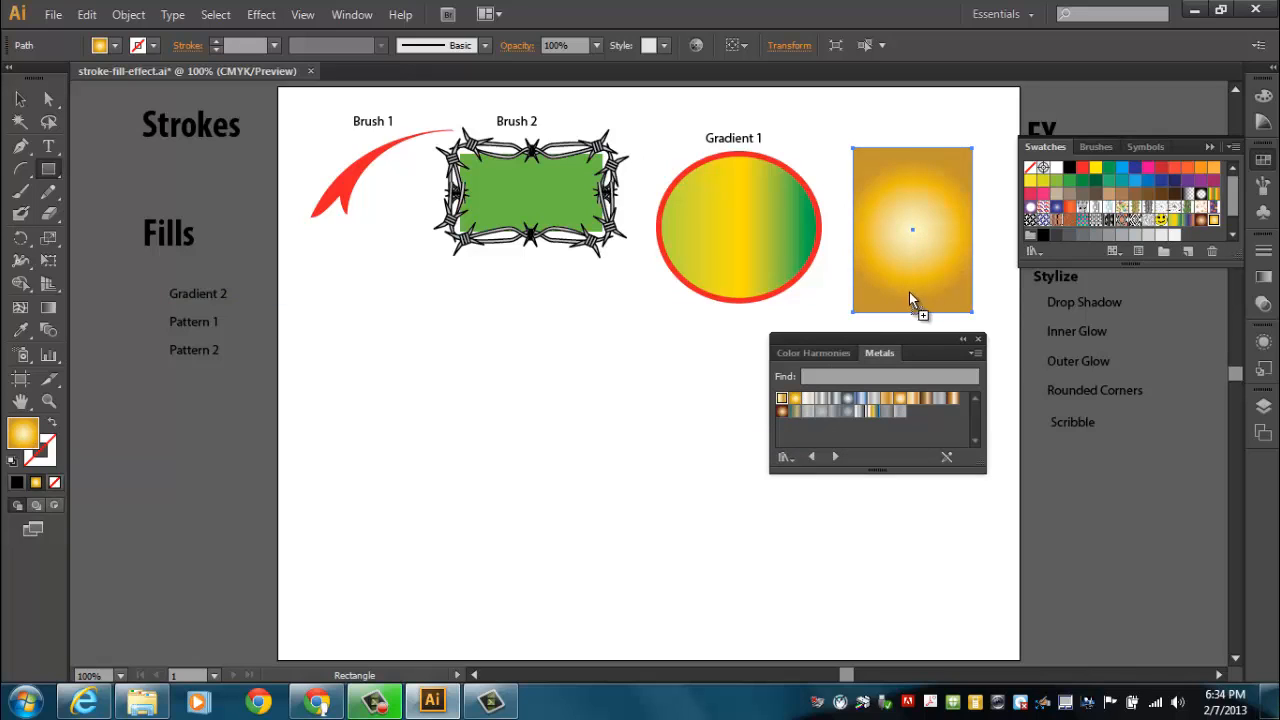
{"action": "left_click_drag", "start_coordinate": [912, 230], "coordinate": [906, 291]}
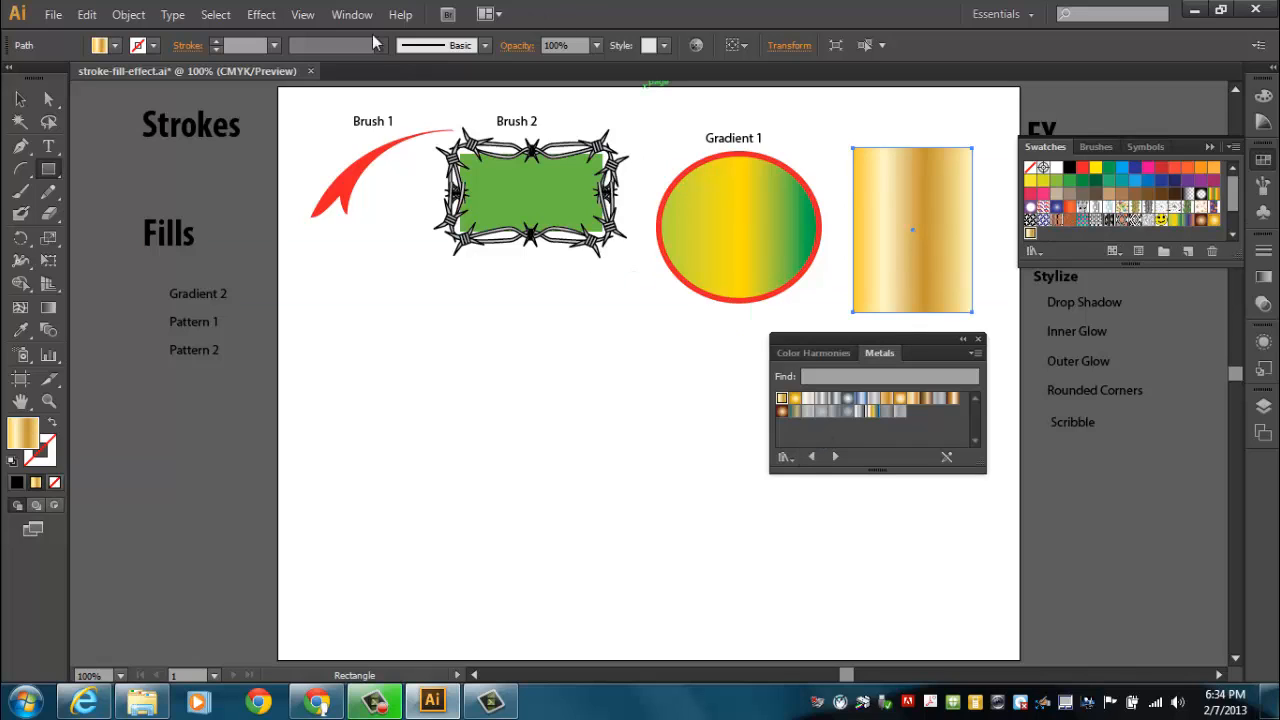
Give the gold gradient rectangle a 7 pt red stroke.
{"action": "left_click", "coordinate": [217, 41]}
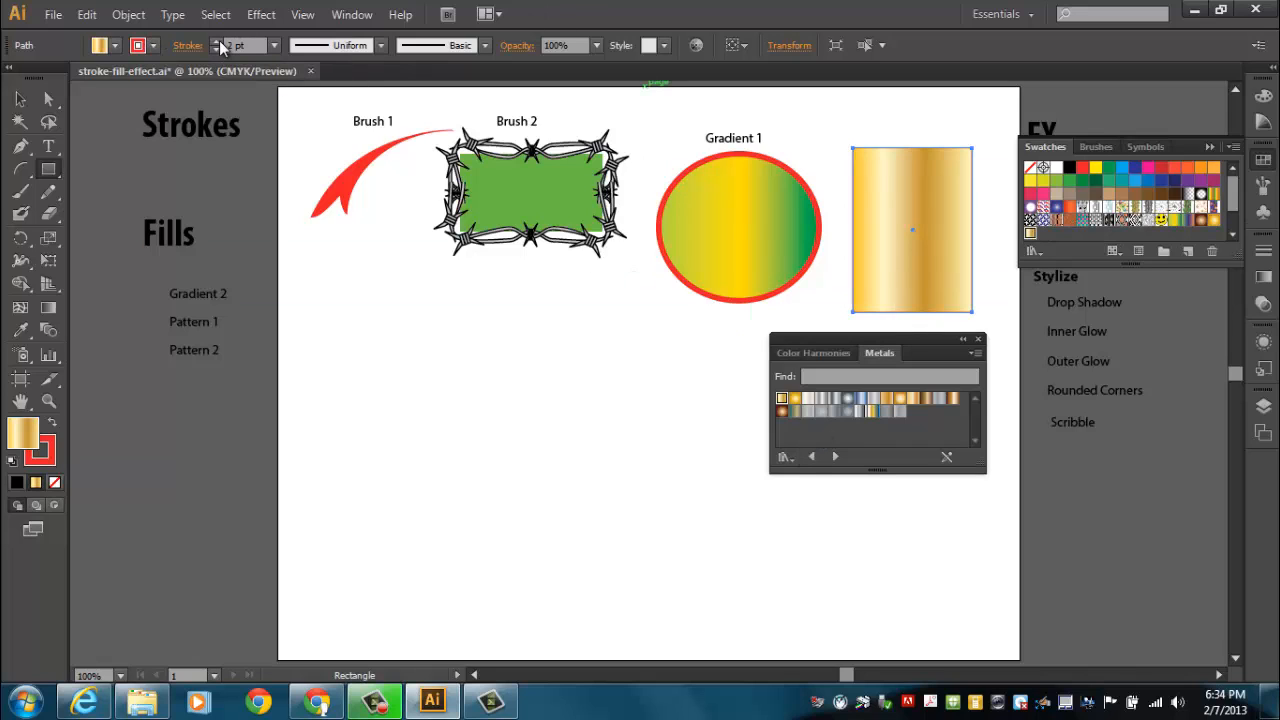
{"action": "left_click", "coordinate": [217, 41]}
{"action": "left_click", "coordinate": [217, 41]}
{"action": "left_click", "coordinate": [217, 41]}
{"action": "left_click", "coordinate": [217, 41]}
{"action": "left_click", "coordinate": [217, 41]}
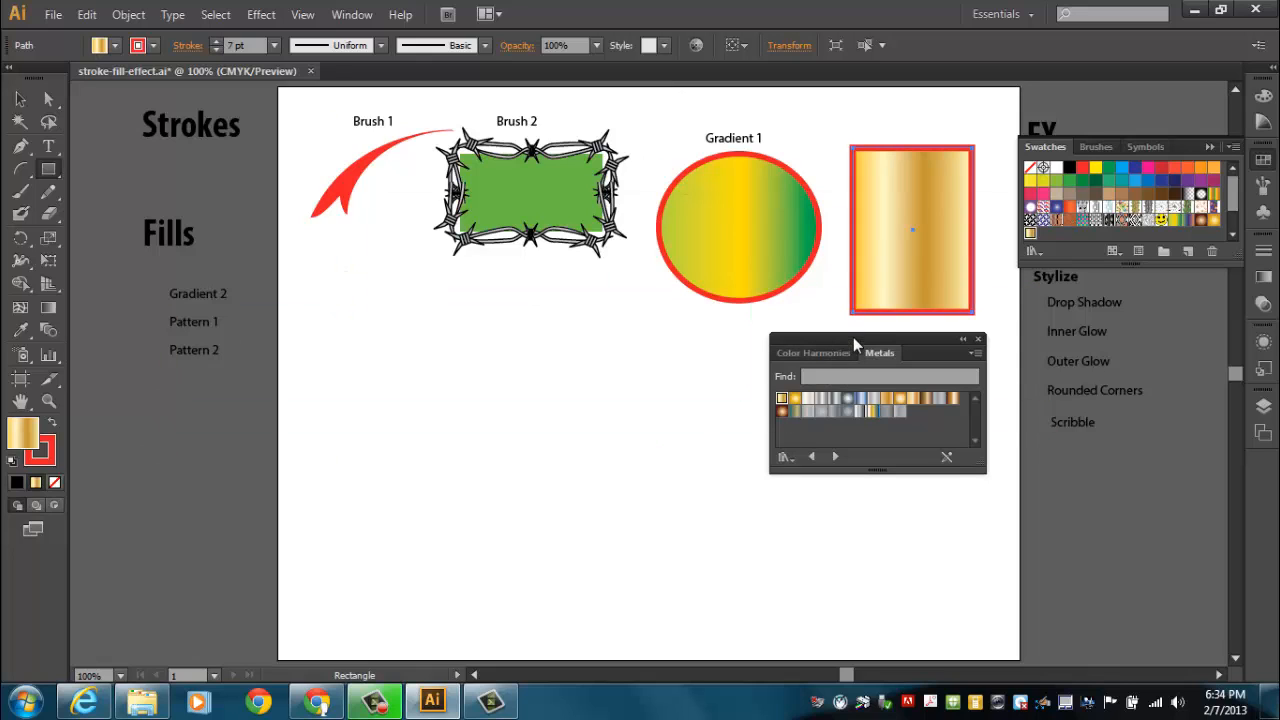
Delete the small stray rectangle and place the Gradient 2 label centred just above the tall gold rectangle.
{"action": "left_click_drag", "start_coordinate": [853, 337], "coordinate": [552, 419]}
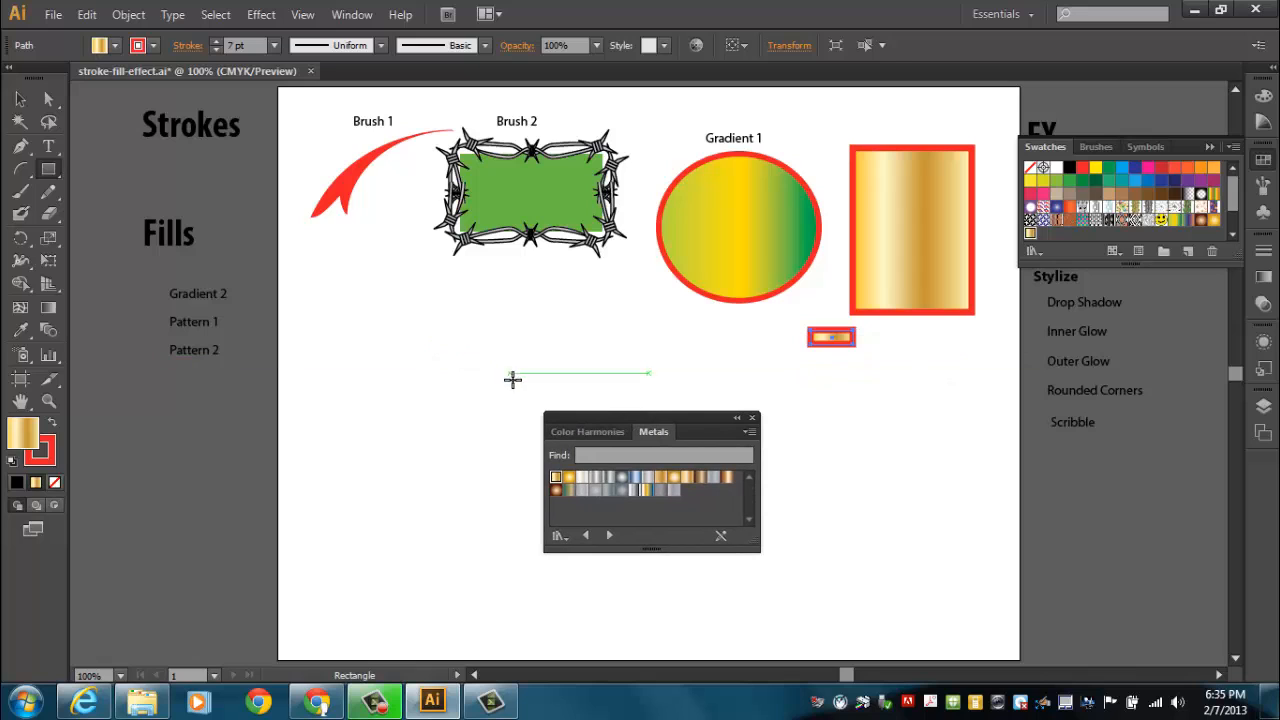
{"action": "key", "text": "Delete"}
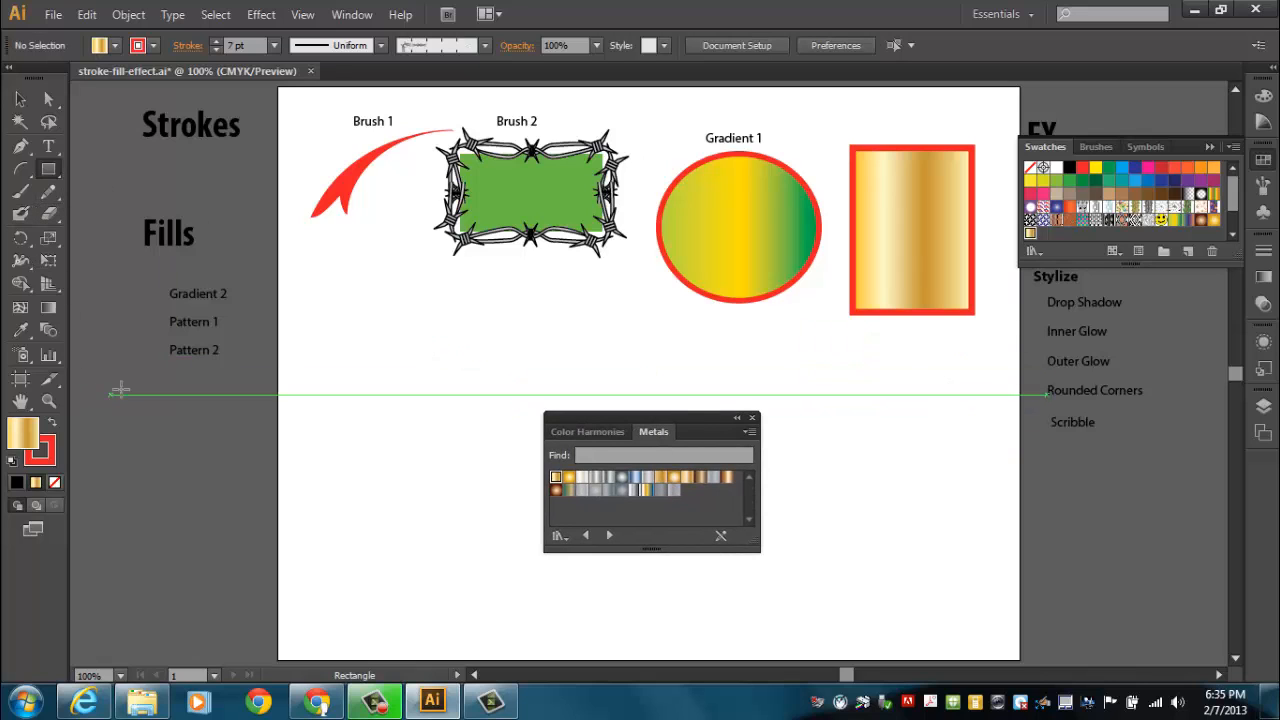
{"action": "left_click", "coordinate": [20, 99]}
{"action": "left_click_drag", "start_coordinate": [198, 293], "coordinate": [916, 132]}
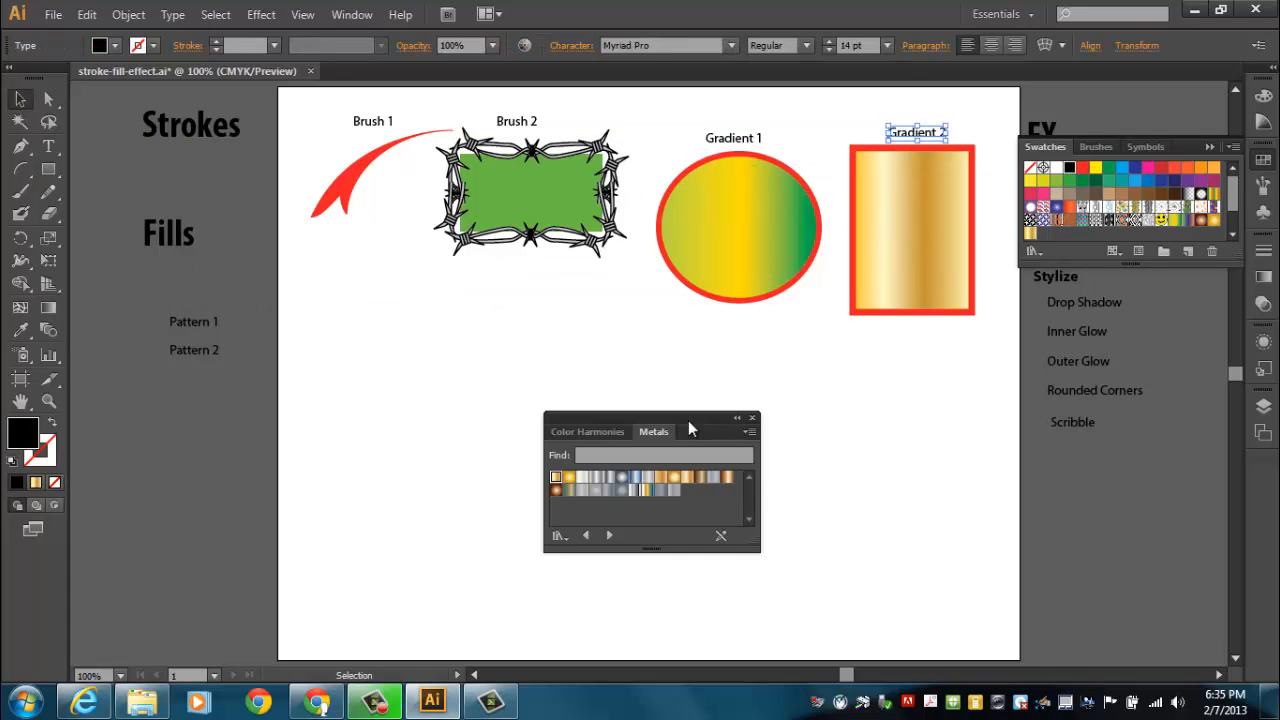
Draw a five-pointed star on the artboard below the Brush 1 example.
{"action": "left_click_drag", "start_coordinate": [663, 425], "coordinate": [1086, 465]}
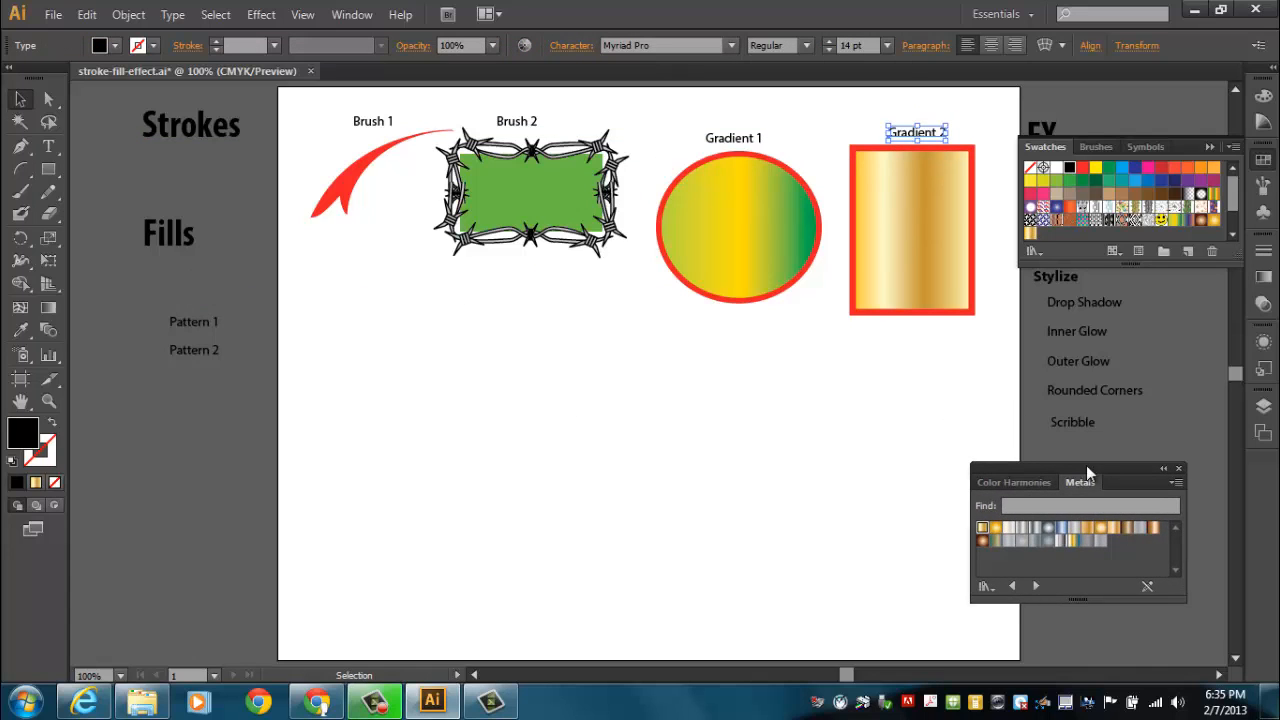
{"action": "left_click", "coordinate": [49, 171]}
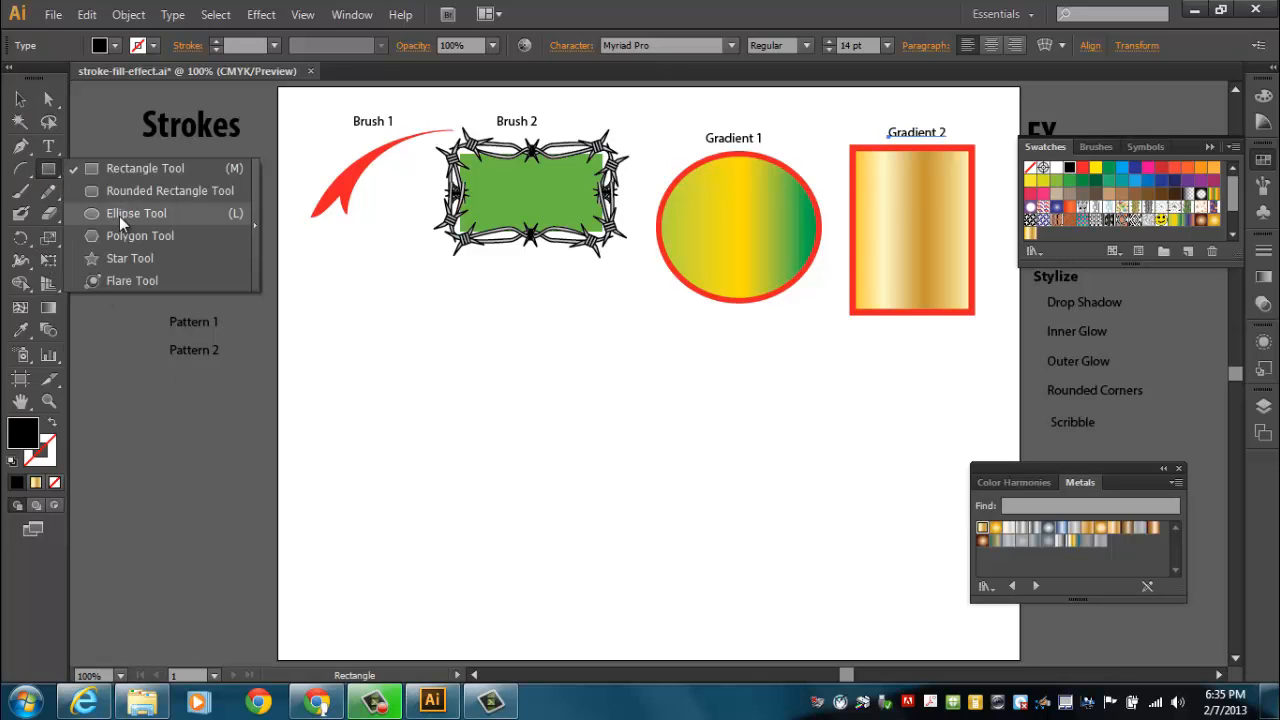
{"action": "left_click", "coordinate": [132, 258]}
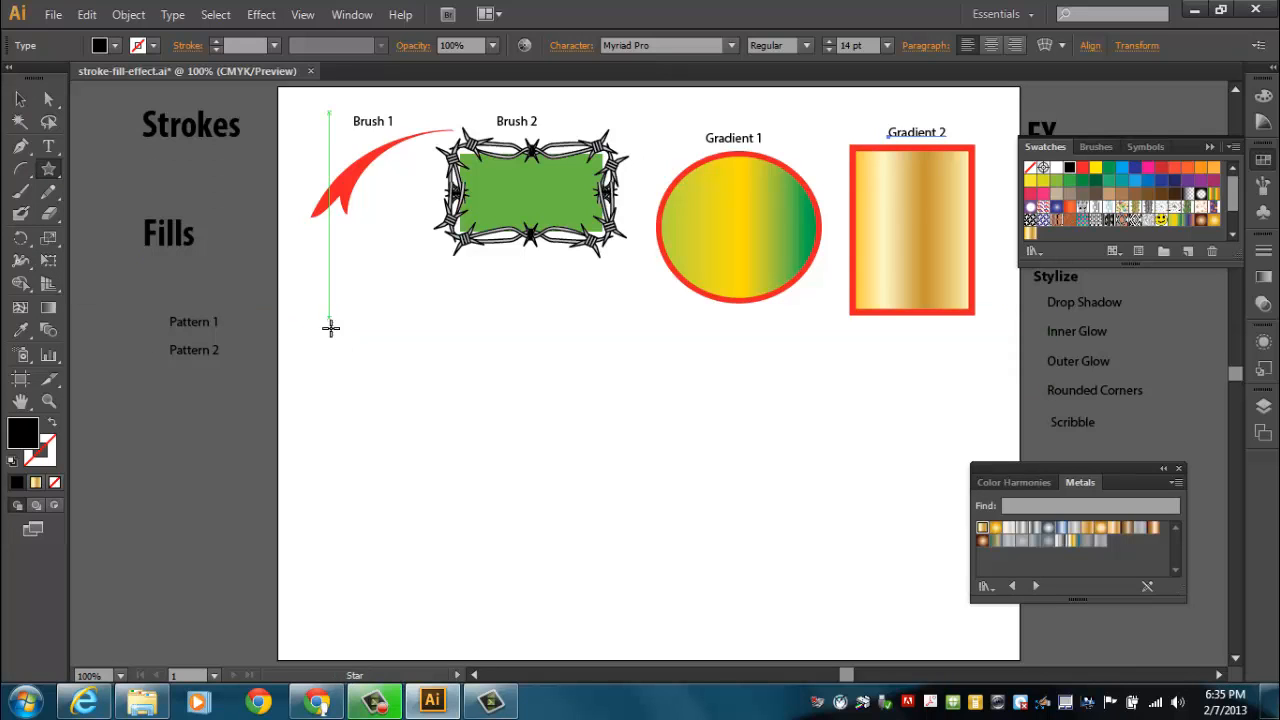
{"action": "left_click_drag", "start_coordinate": [331, 328], "coordinate": [421, 385]}
{"action": "key", "text": "Down"}
{"action": "key", "text": "Down"}
{"action": "key", "text": "Down"}
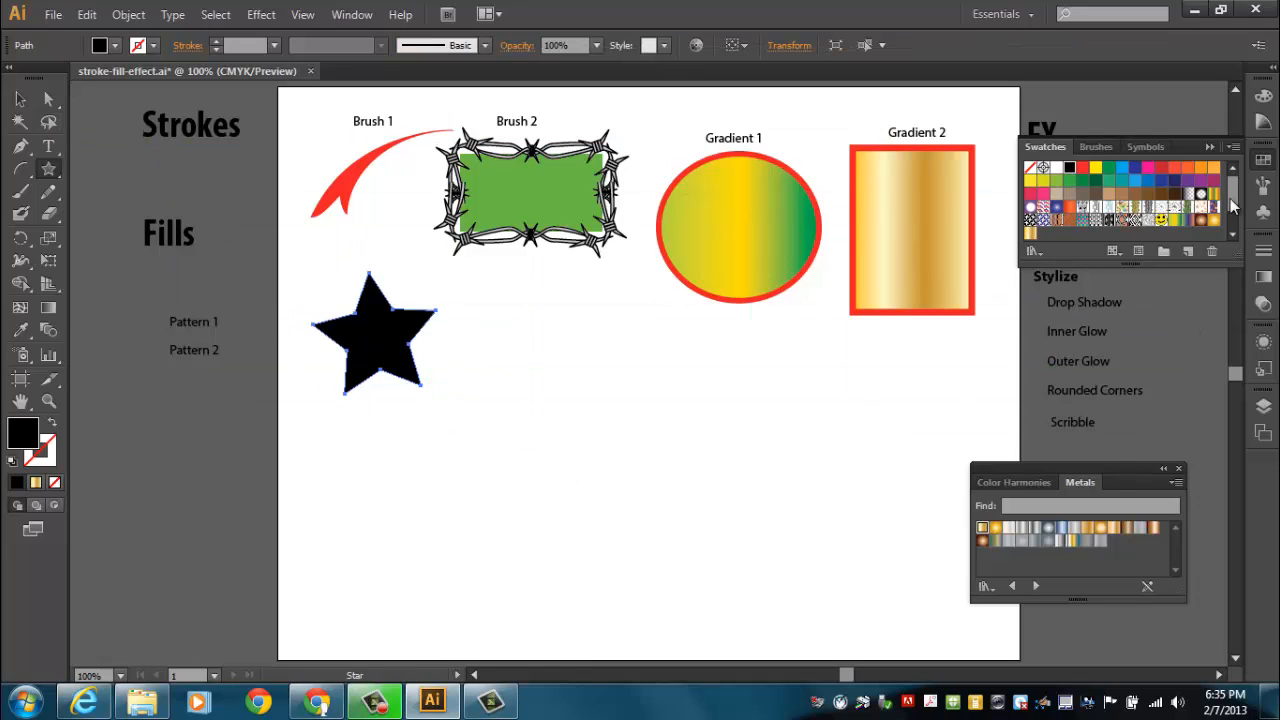
Open the Nature_Animal Skins pattern swatch library with the star still selected.
{"action": "left_click", "coordinate": [1264, 161]}
{"action": "left_click", "coordinate": [1264, 161]}
{"action": "left_click", "coordinate": [1233, 148]}
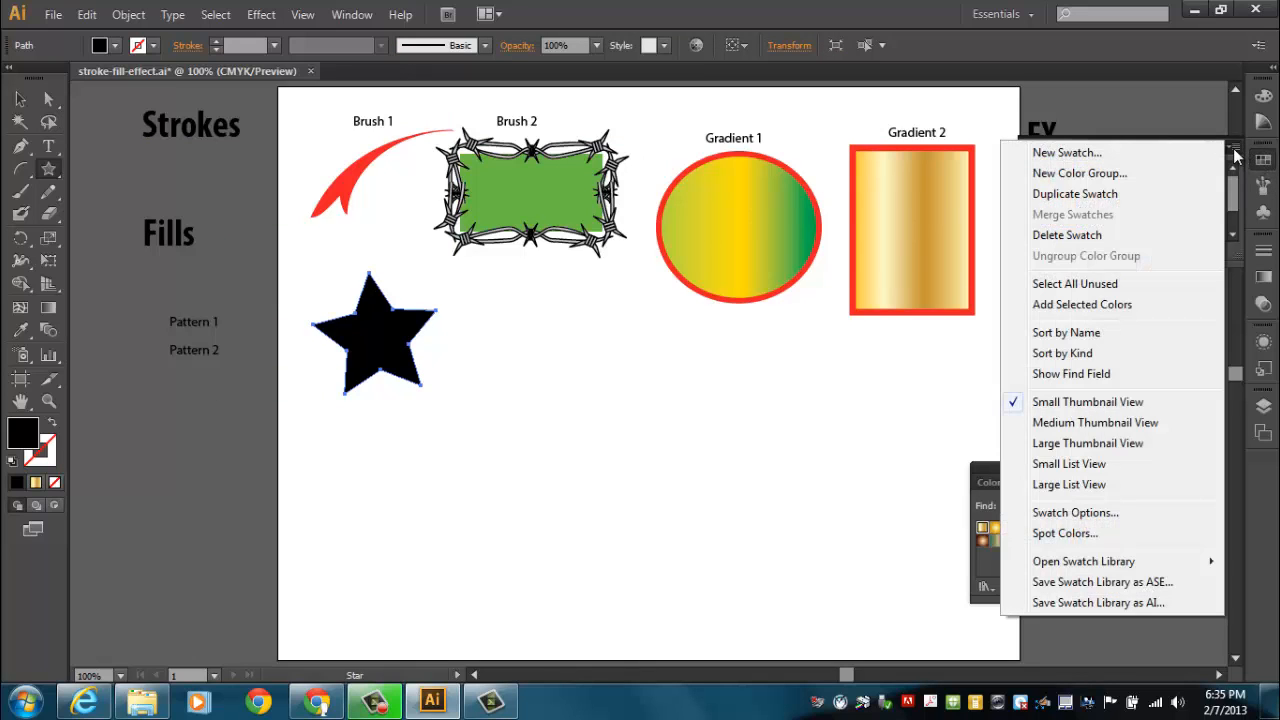
{"action": "mouse_move", "coordinate": [1090, 566]}
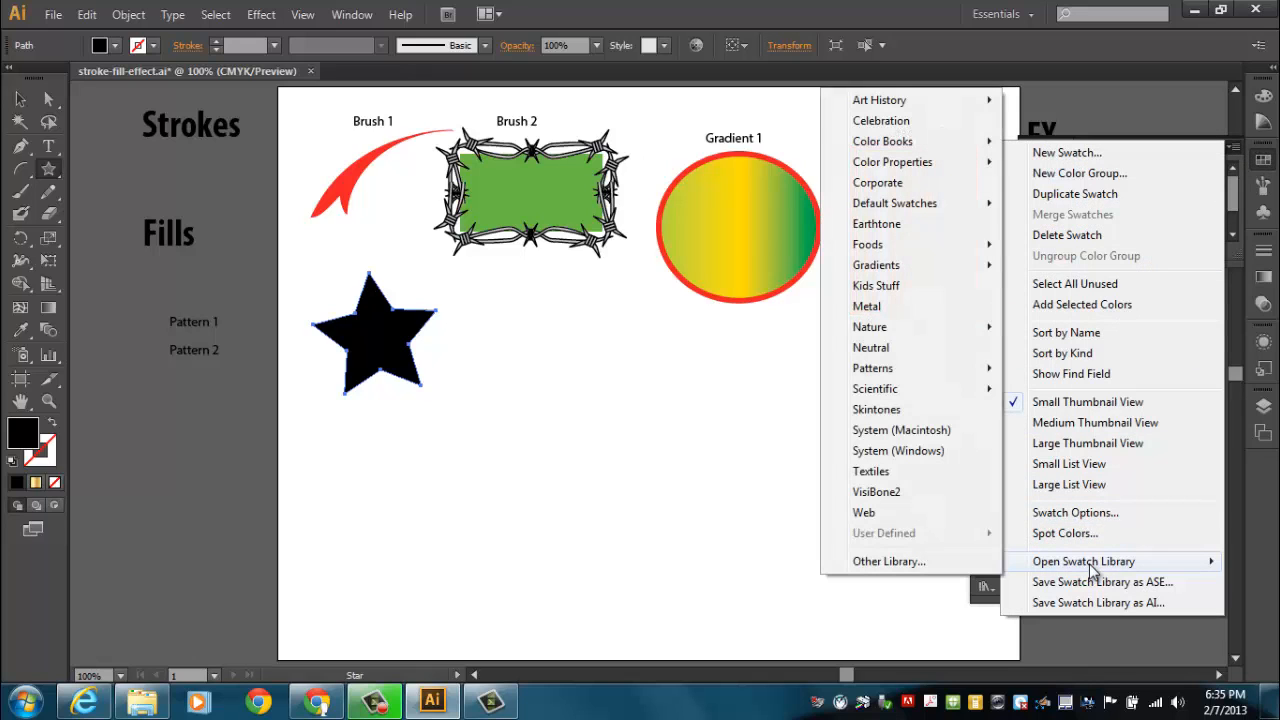
{"action": "mouse_move", "coordinate": [881, 374]}
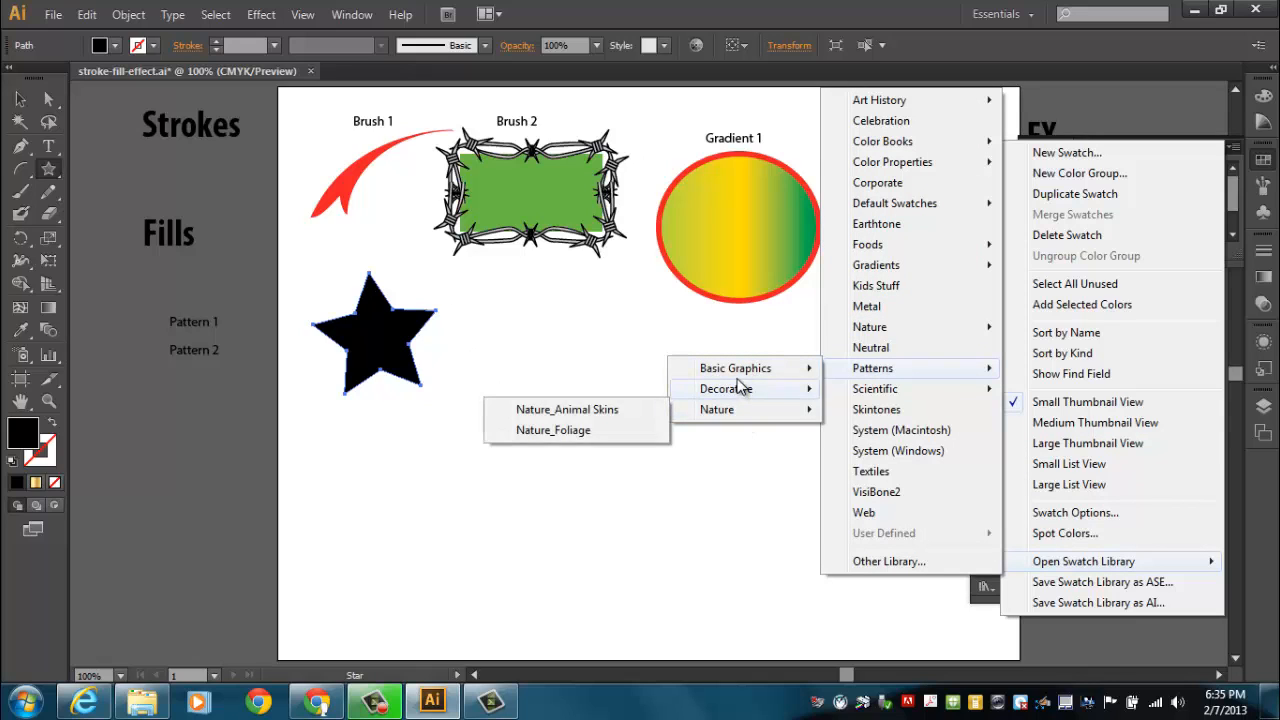
{"action": "mouse_move", "coordinate": [732, 412]}
{"action": "left_click", "coordinate": [580, 411]}
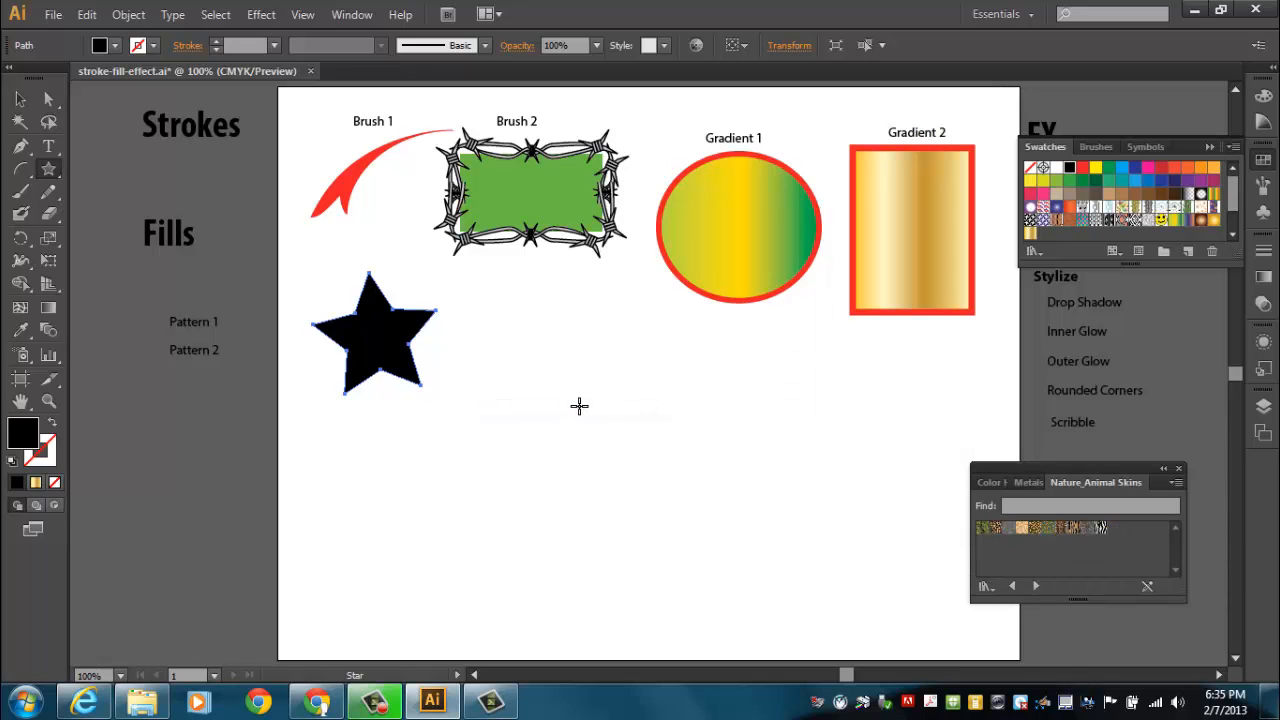
Try several animal skin patterns on the star and keep the Giraffe pattern as its fill.
{"action": "left_click_drag", "start_coordinate": [1045, 470], "coordinate": [702, 371]}
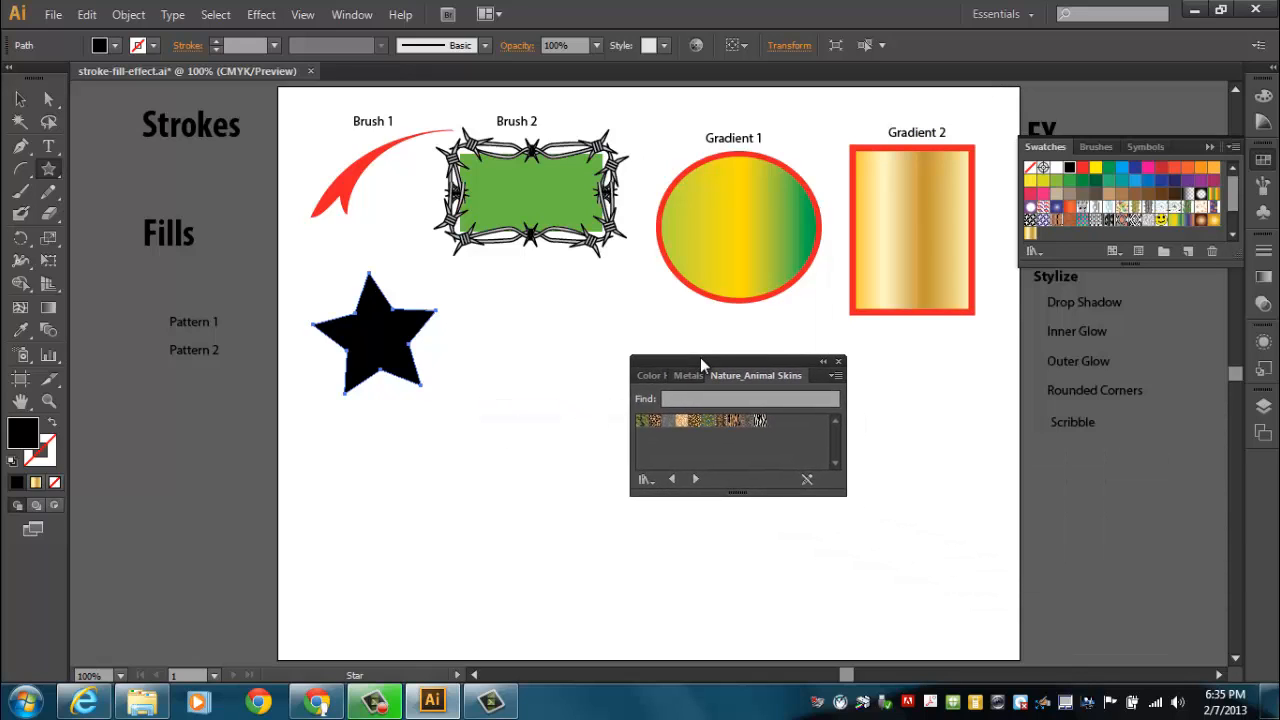
{"action": "left_click", "coordinate": [734, 421]}
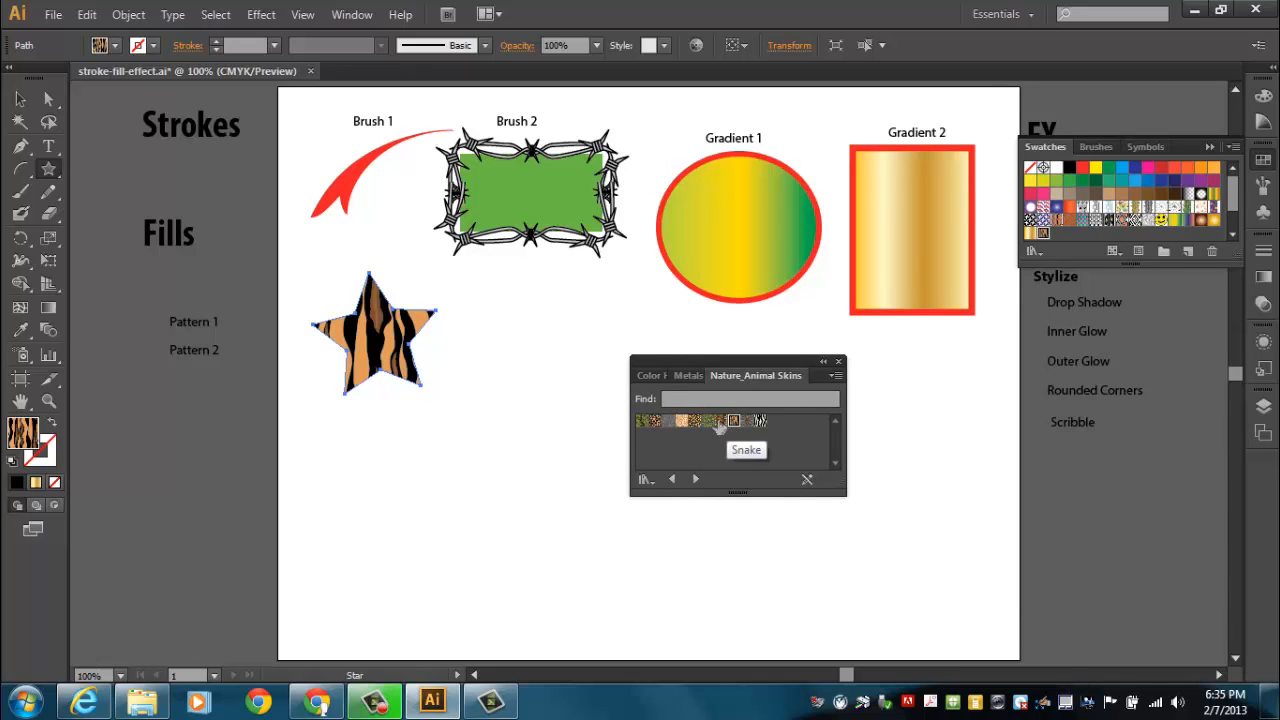
{"action": "left_click", "coordinate": [708, 421]}
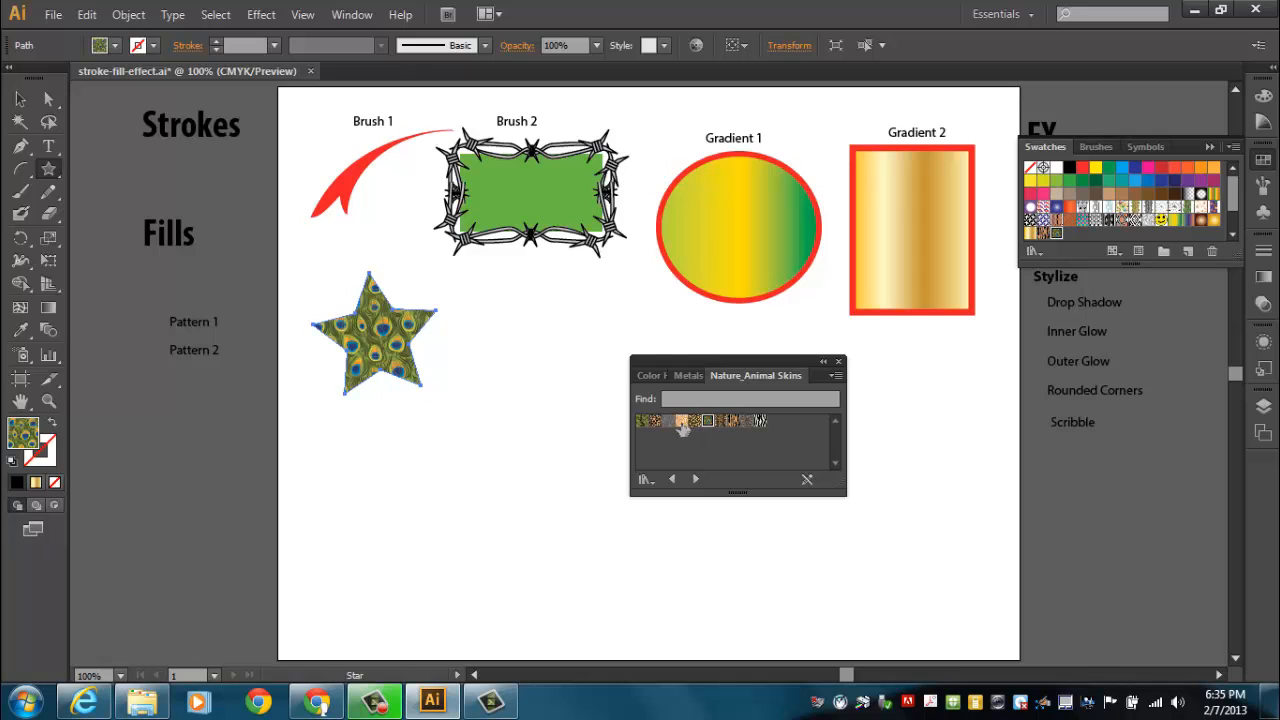
{"action": "left_click", "coordinate": [681, 421]}
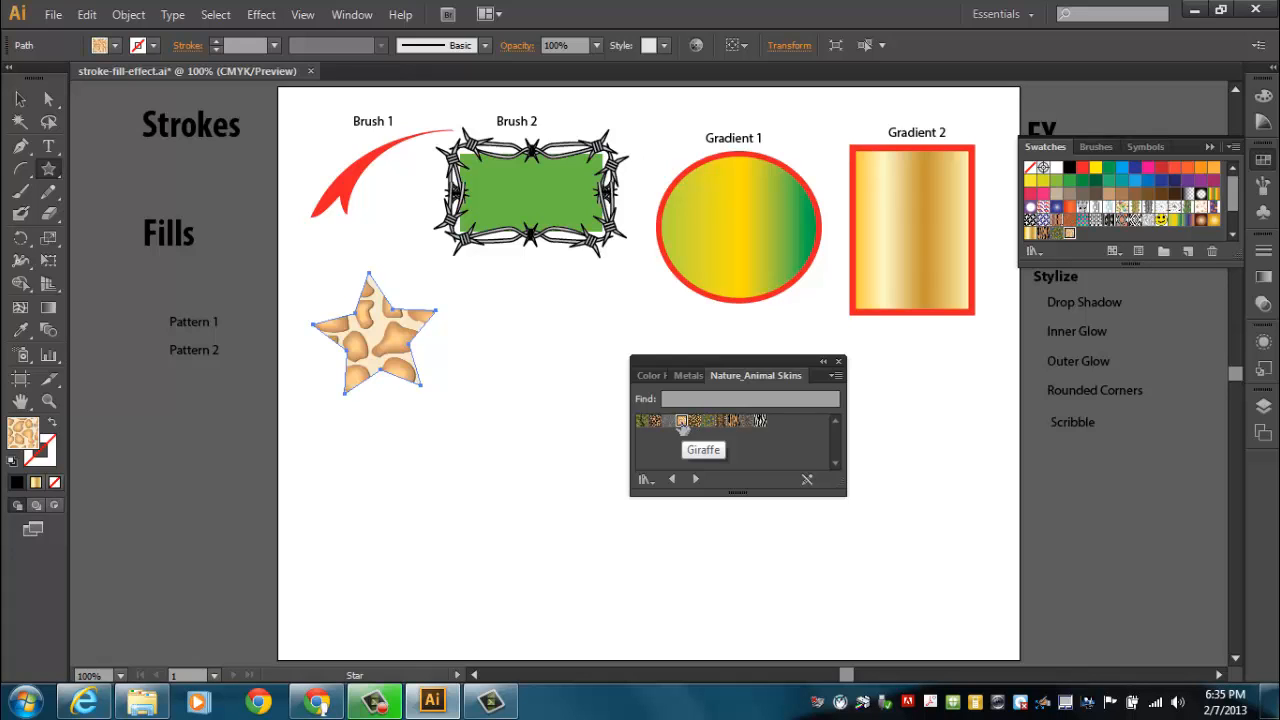
Give the giraffe-patterned star a 4 pt black stroke.
{"action": "left_click", "coordinate": [42, 462]}
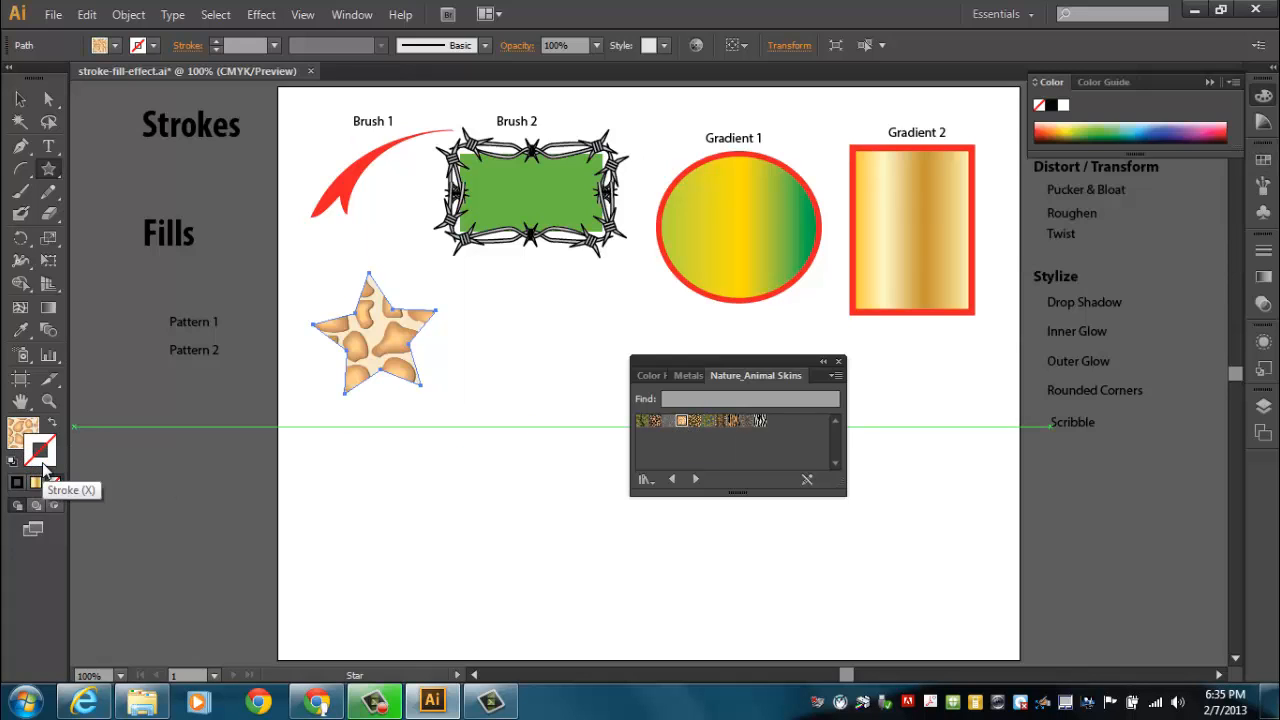
{"action": "left_click", "coordinate": [152, 45]}
{"action": "left_click", "coordinate": [53, 78]}
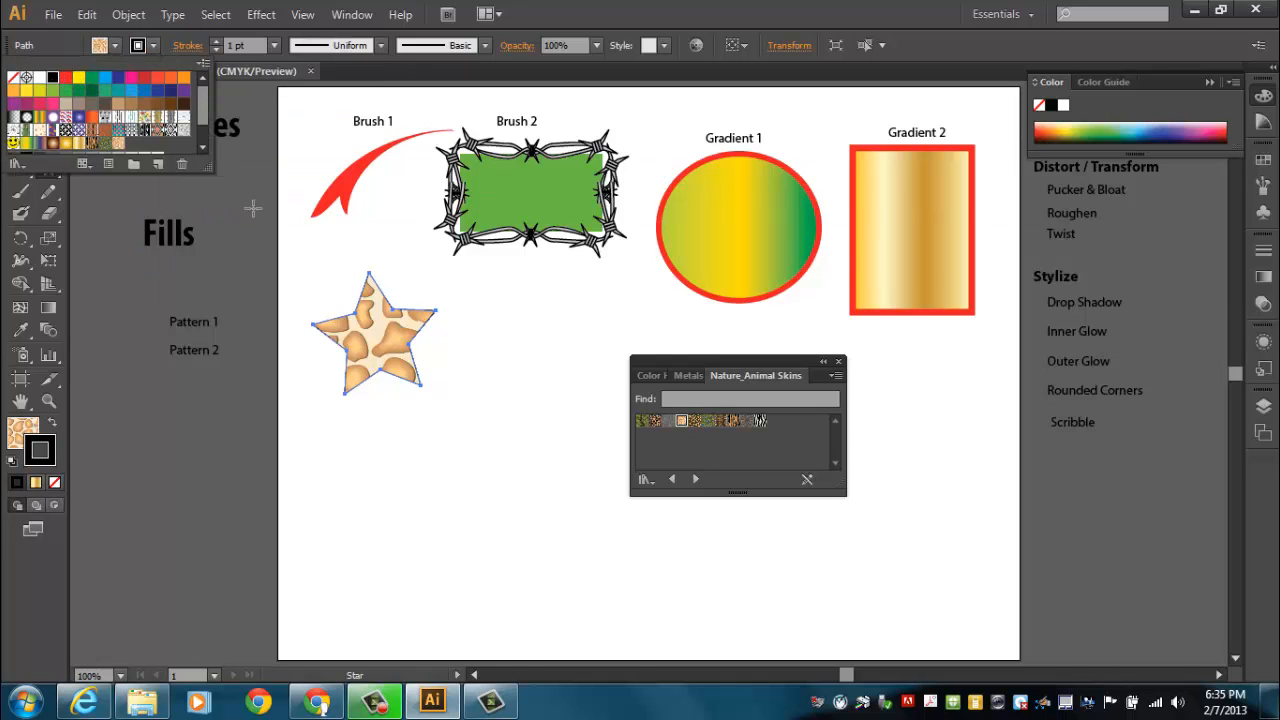
{"action": "left_click", "coordinate": [216, 41]}
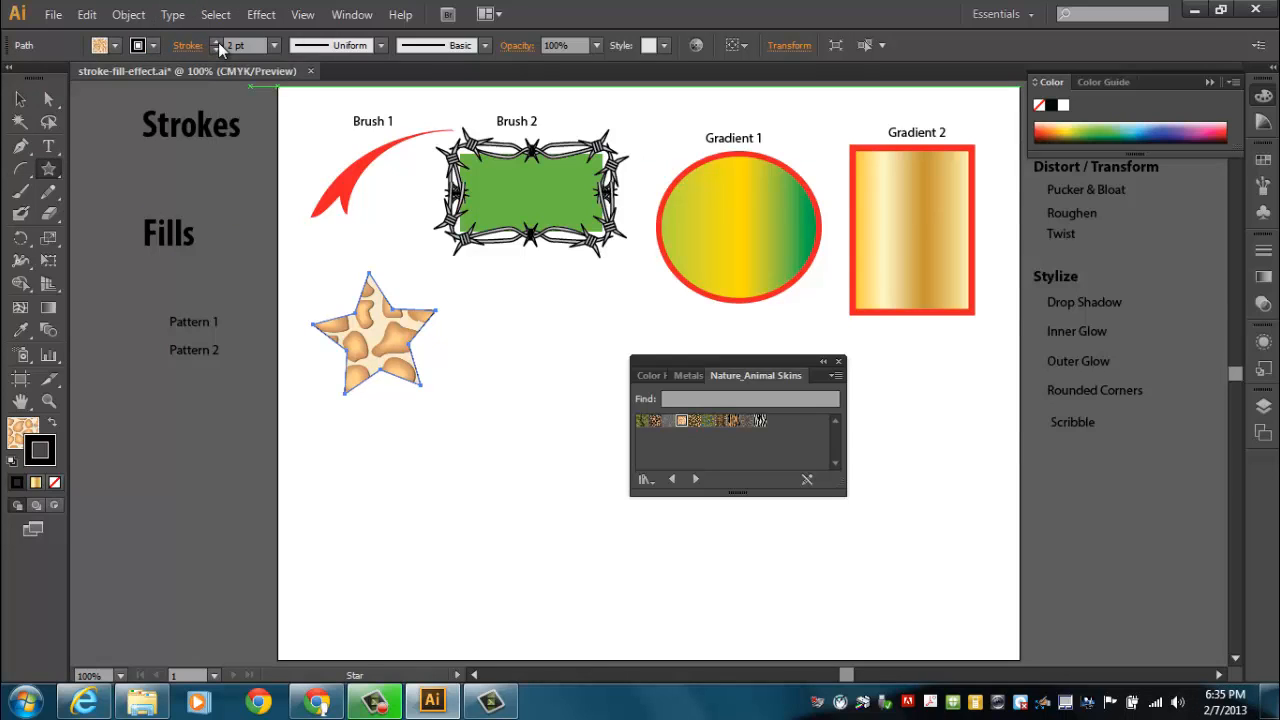
{"action": "left_click", "coordinate": [217, 42]}
{"action": "left_click", "coordinate": [217, 42]}
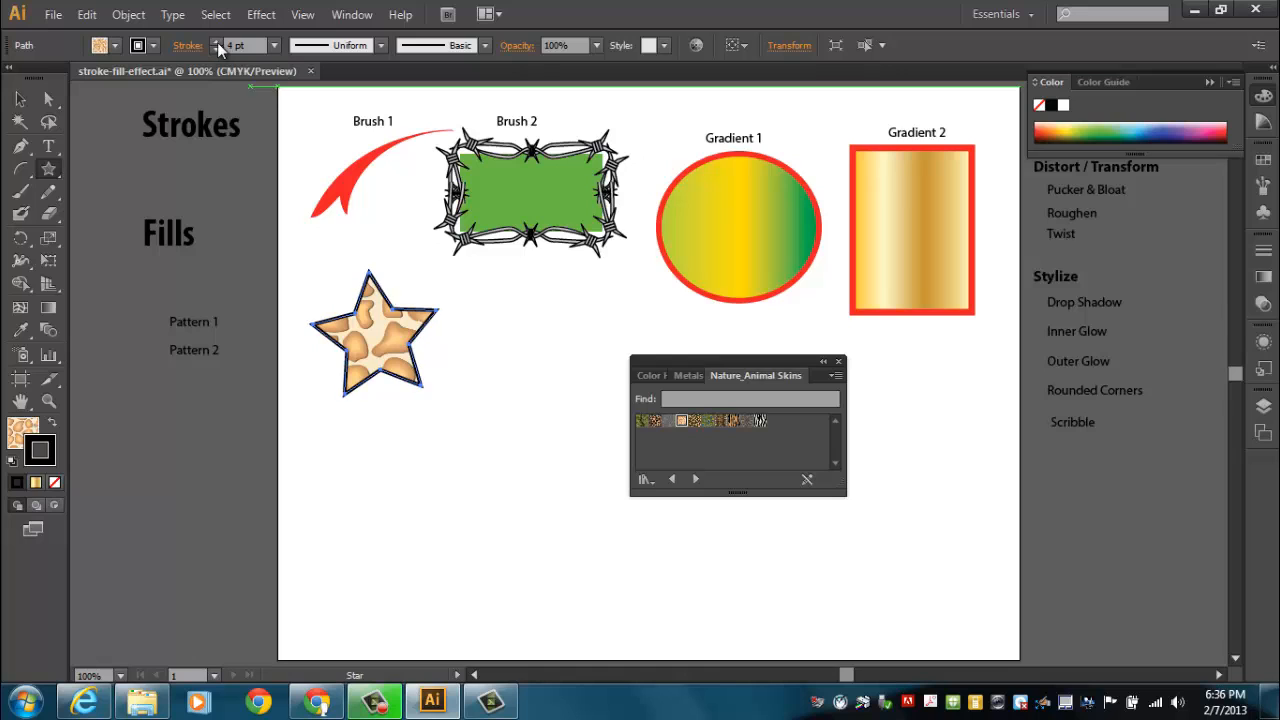
Place the Pattern 1 label beside the star's top point, above its left arm.
{"action": "left_click", "coordinate": [14, 96]}
{"action": "left_click_drag", "start_coordinate": [170, 332], "coordinate": [310, 299]}
{"action": "left_click_drag", "start_coordinate": [778, 363], "coordinate": [537, 464]}
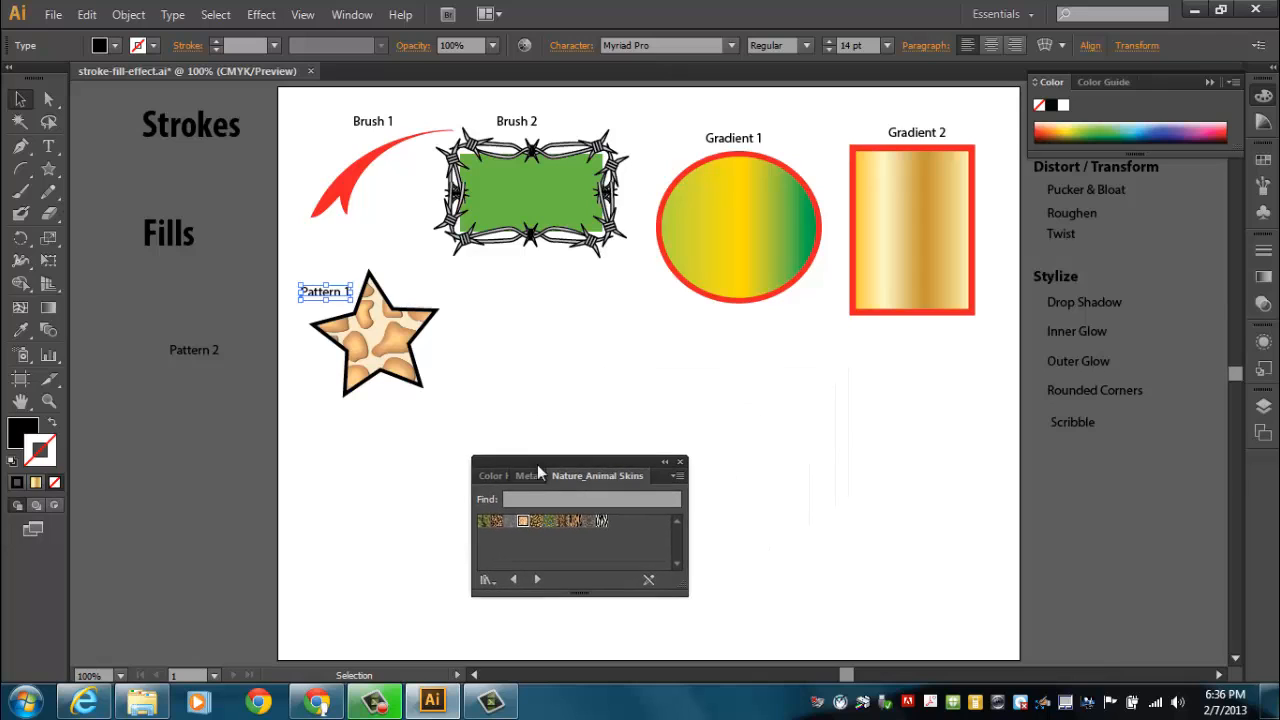
Draw a circle with the Ellipse tool to the right of the star, below the barbed-wire rectangle.
{"action": "left_click", "coordinate": [48, 169]}
{"action": "left_click", "coordinate": [132, 217]}
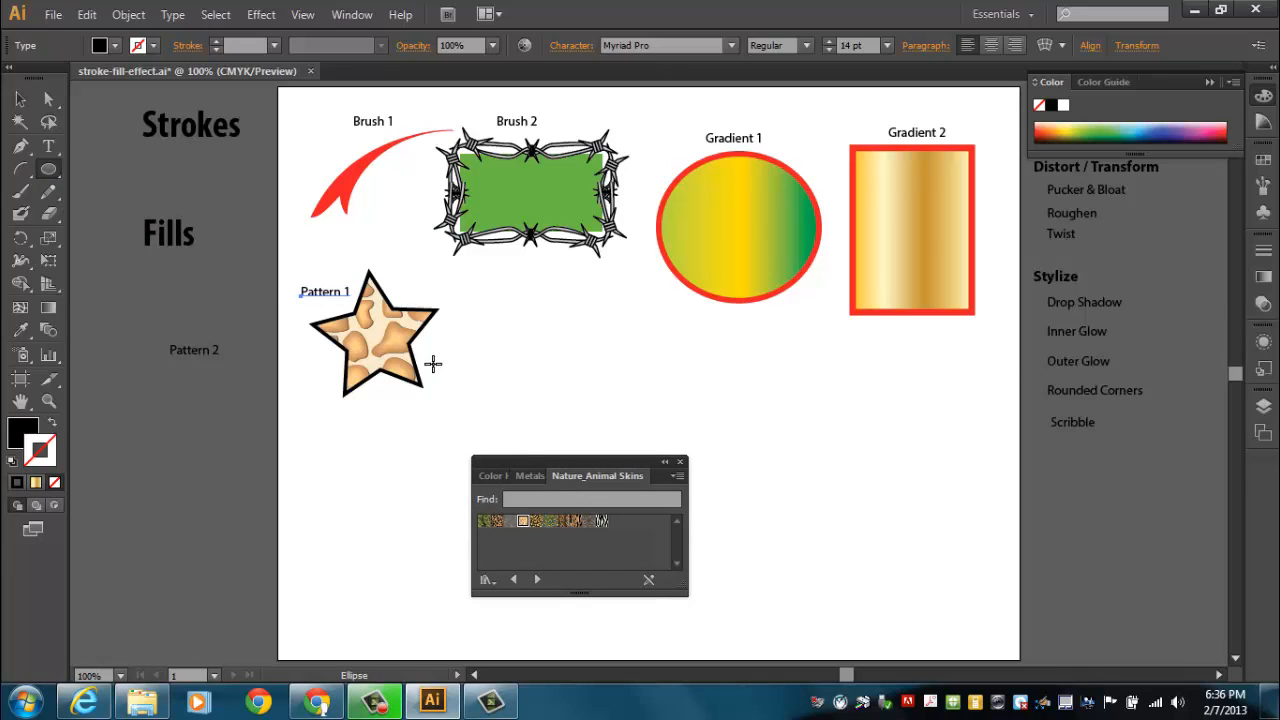
{"action": "left_click_drag", "start_coordinate": [497, 293], "coordinate": [628, 422]}
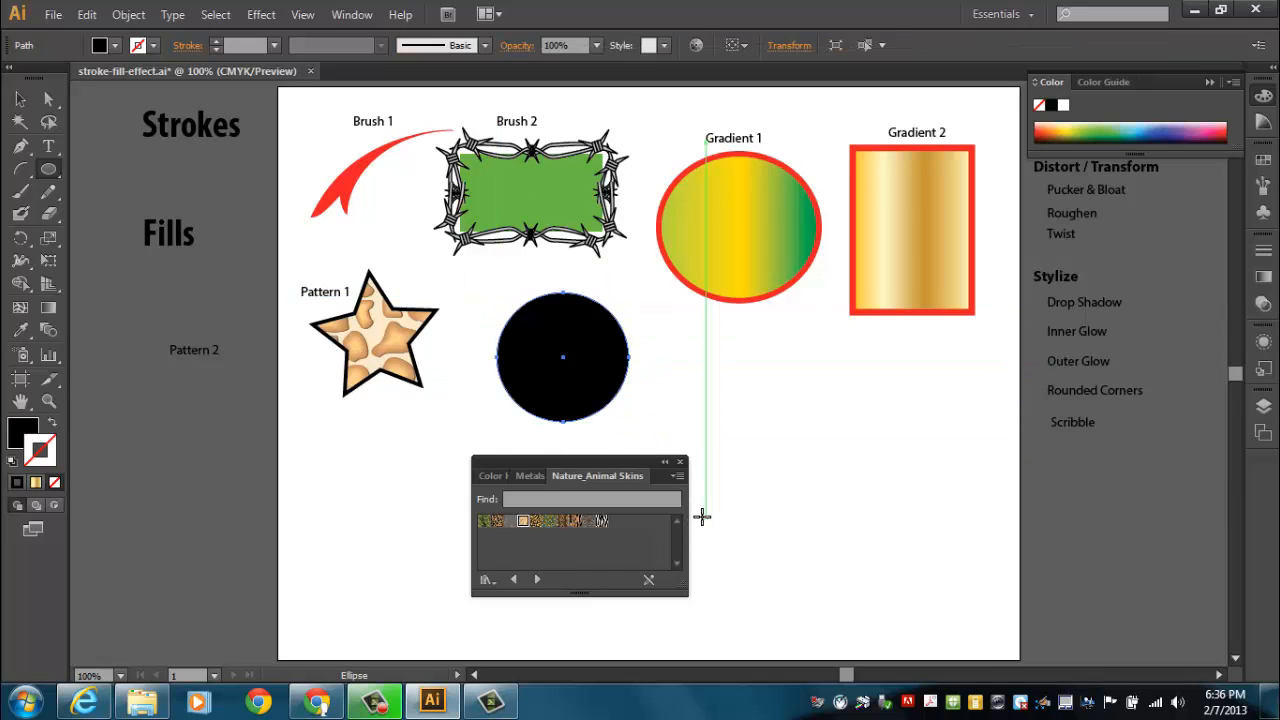
{"action": "left_click_drag", "start_coordinate": [604, 466], "coordinate": [797, 339]}
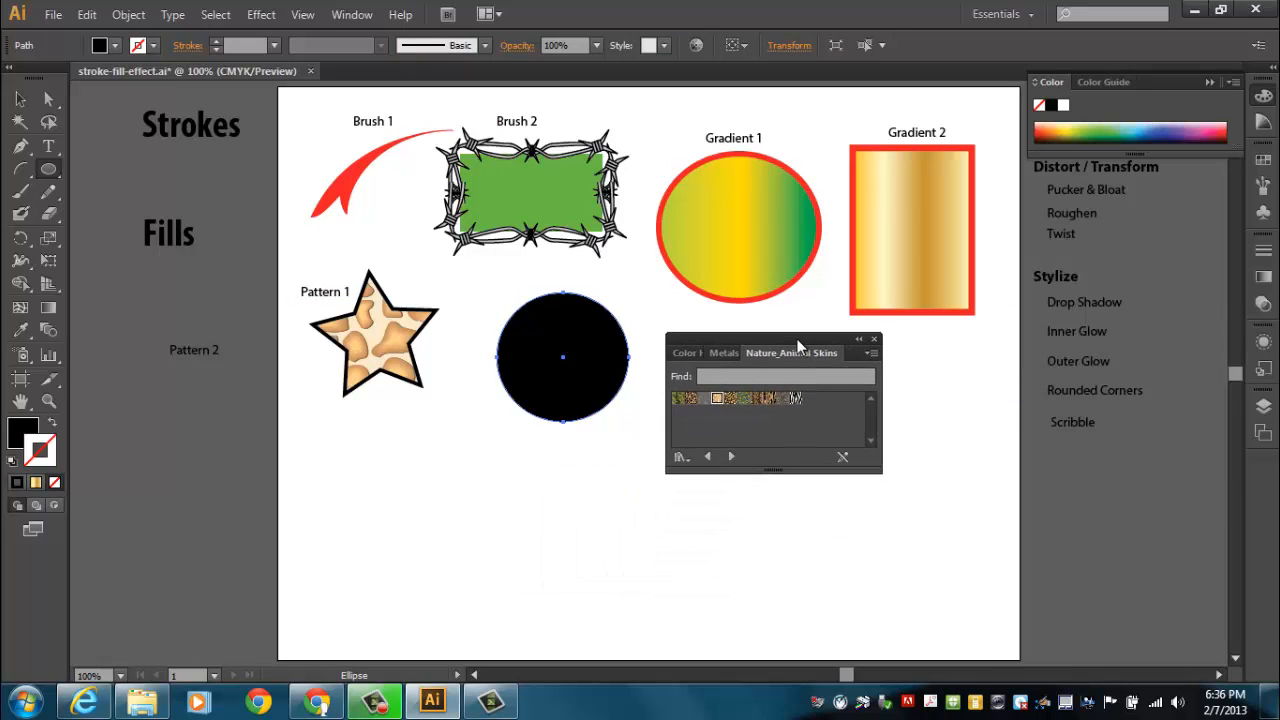
{"action": "left_click", "coordinate": [689, 360]}
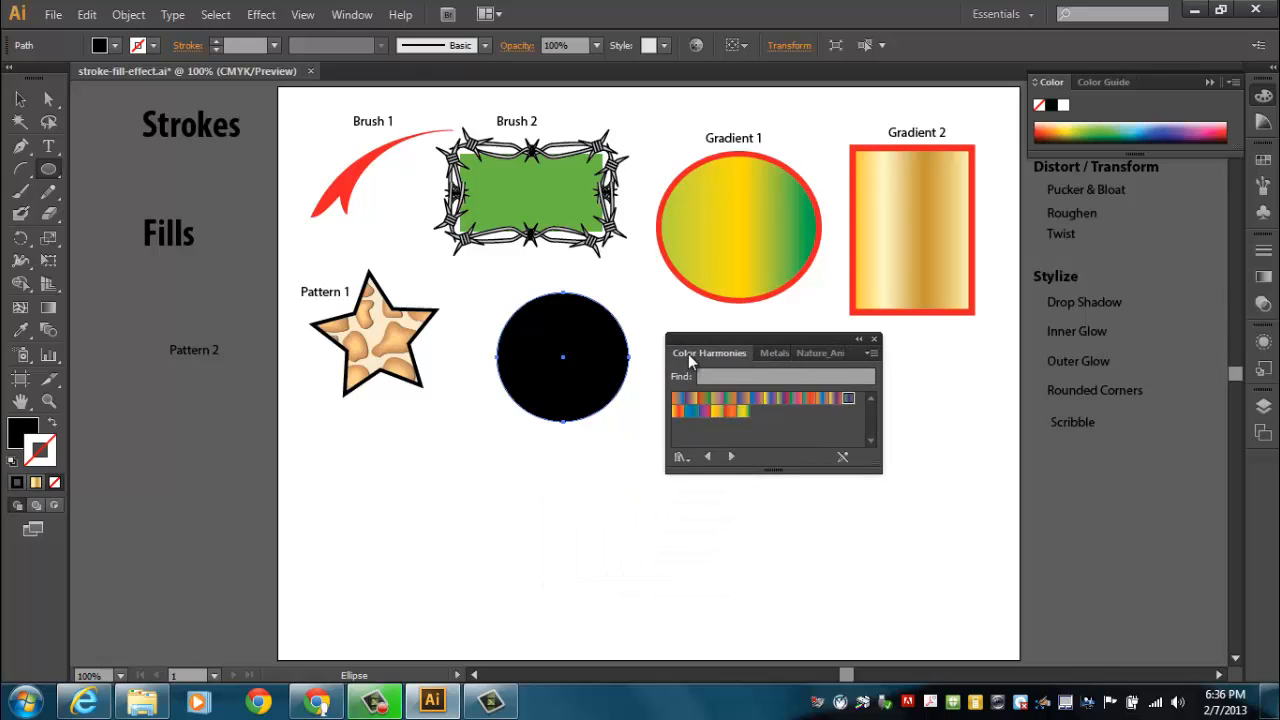
{"action": "left_click", "coordinate": [774, 353]}
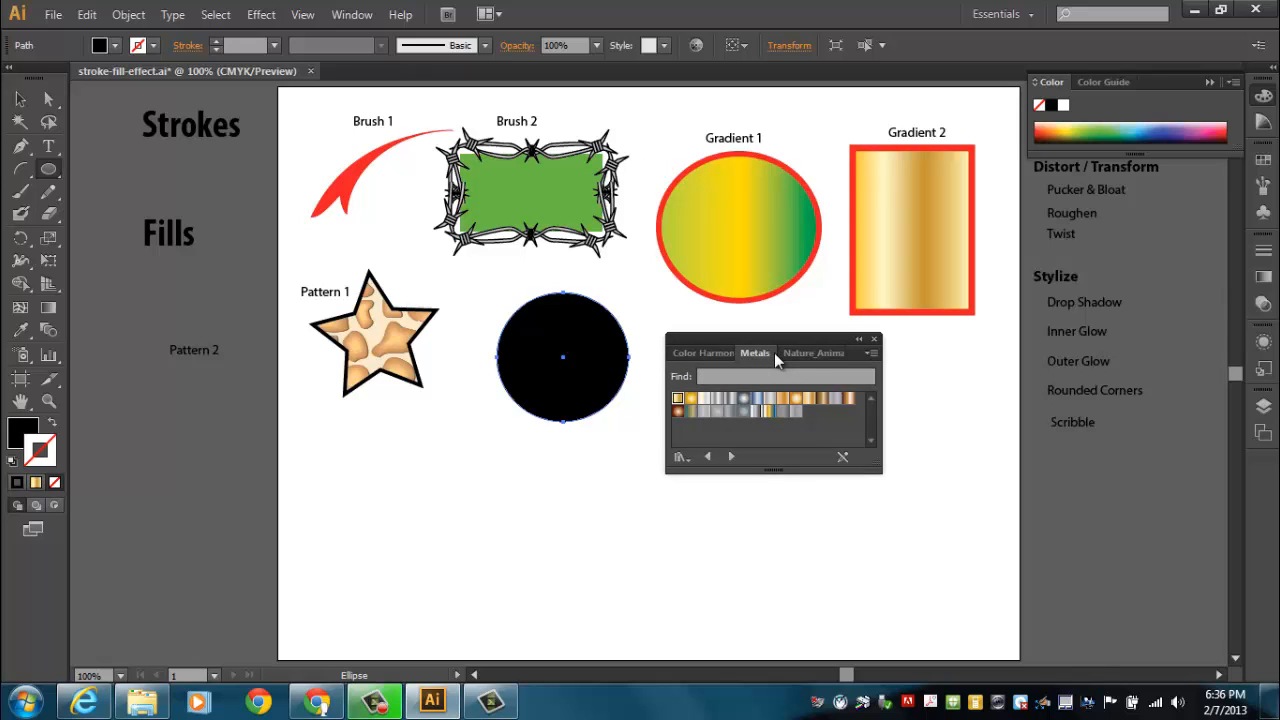
{"action": "left_click", "coordinate": [801, 354]}
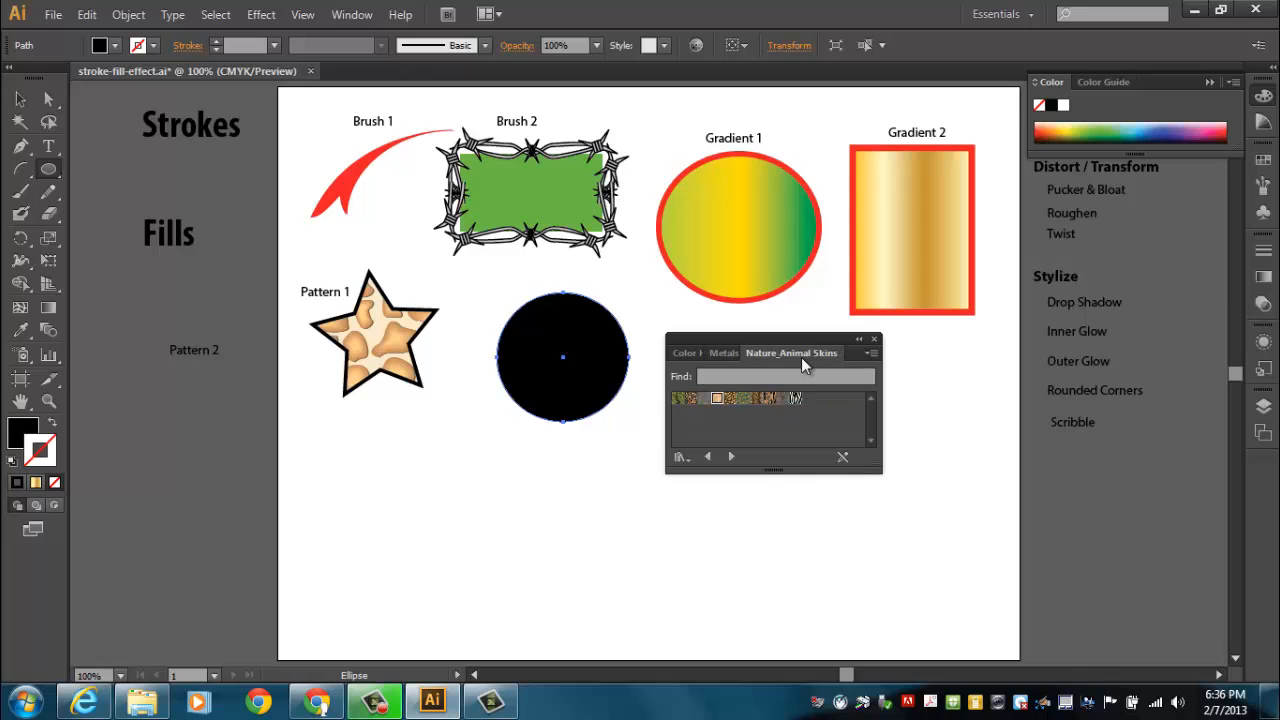
Open the Vonster Patterns swatch library from the decorative patterns and move it farther away from the black circle.
{"action": "left_click", "coordinate": [1264, 162]}
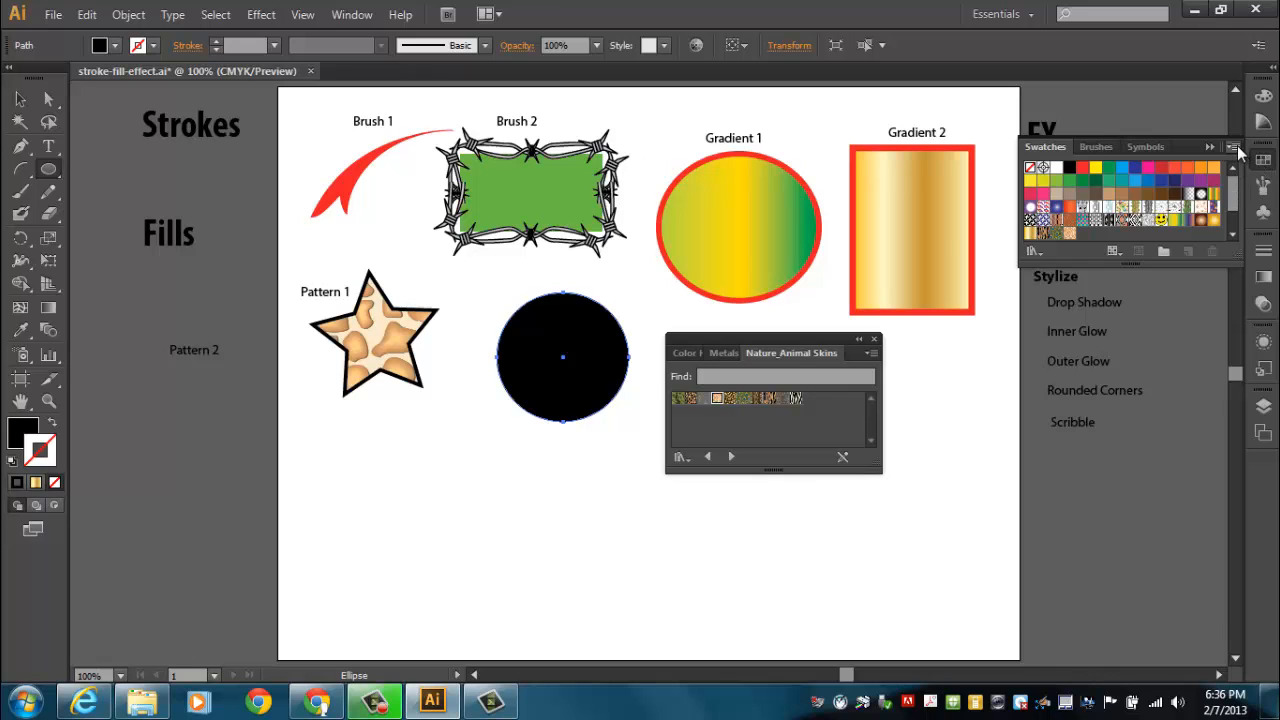
{"action": "left_click", "coordinate": [1236, 148]}
{"action": "mouse_move", "coordinate": [1066, 564]}
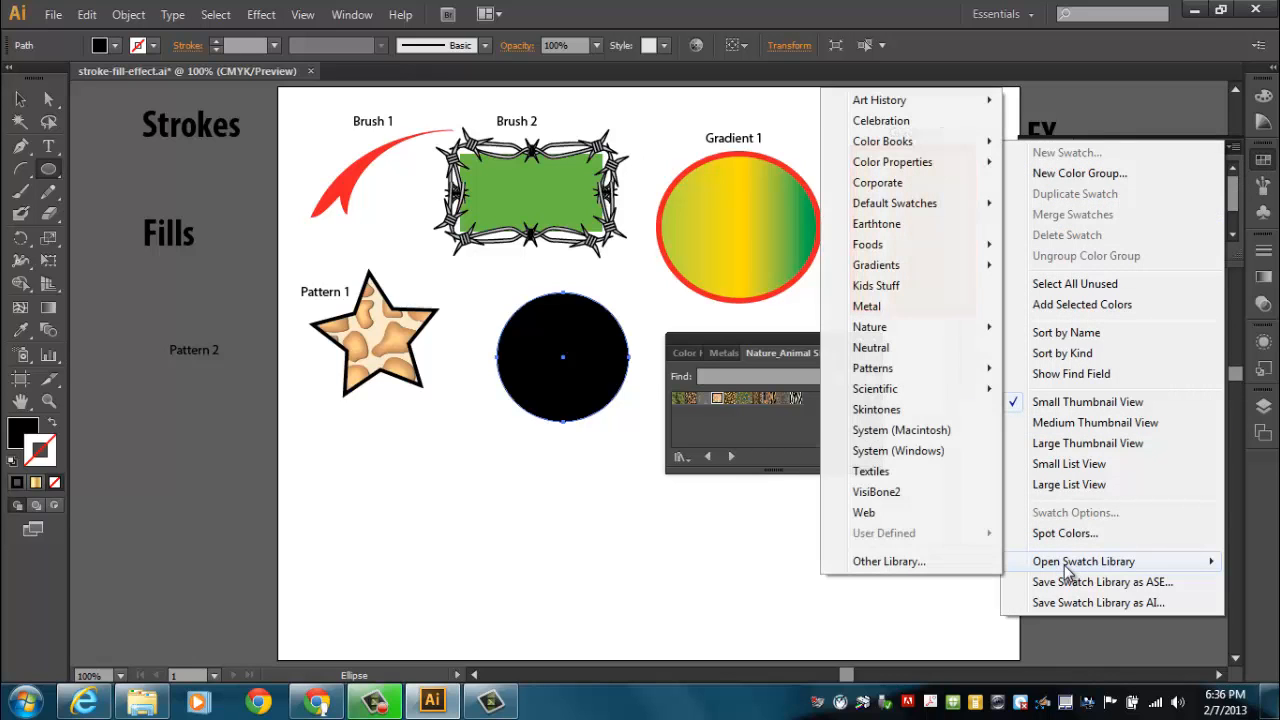
{"action": "mouse_move", "coordinate": [905, 370]}
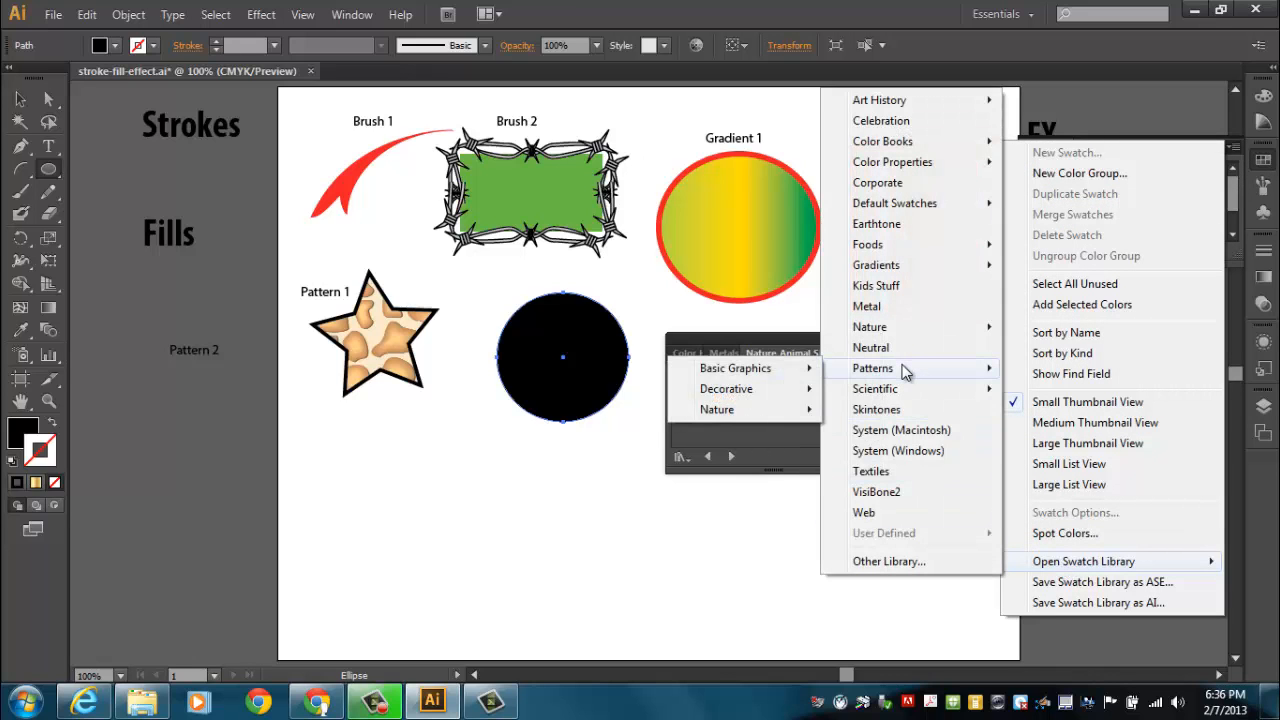
{"action": "mouse_move", "coordinate": [760, 396]}
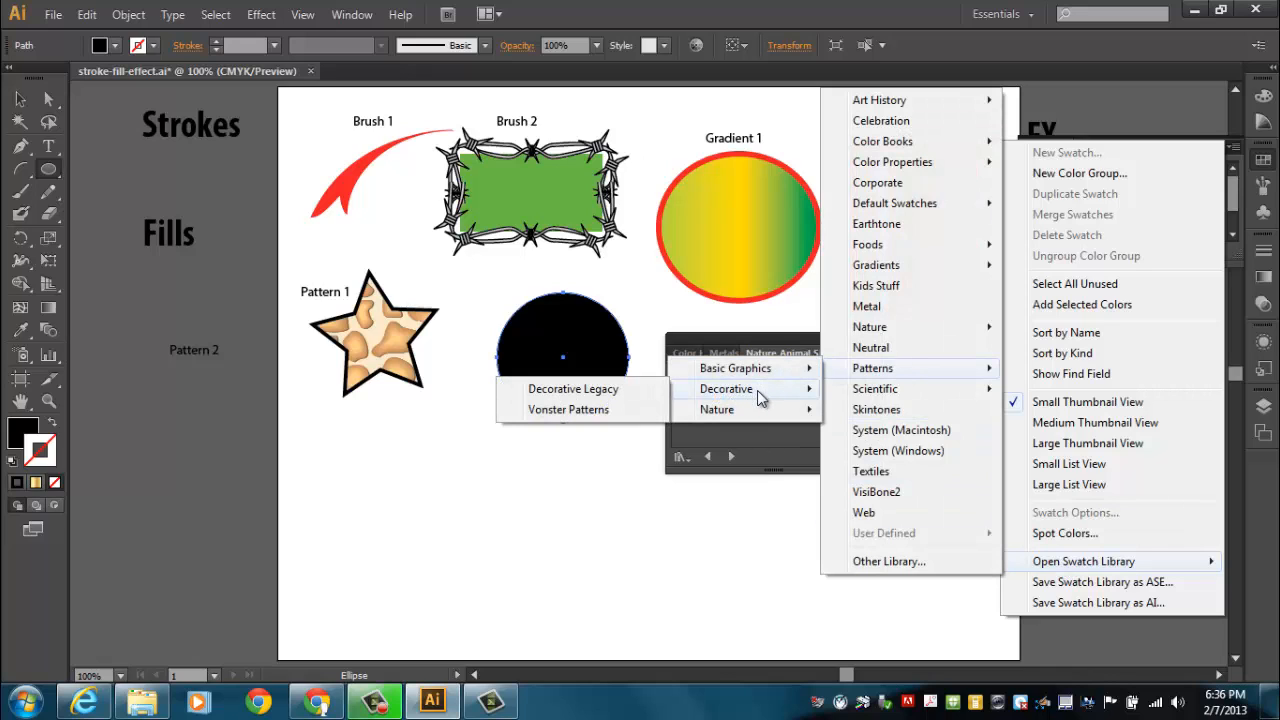
{"action": "left_click", "coordinate": [568, 410]}
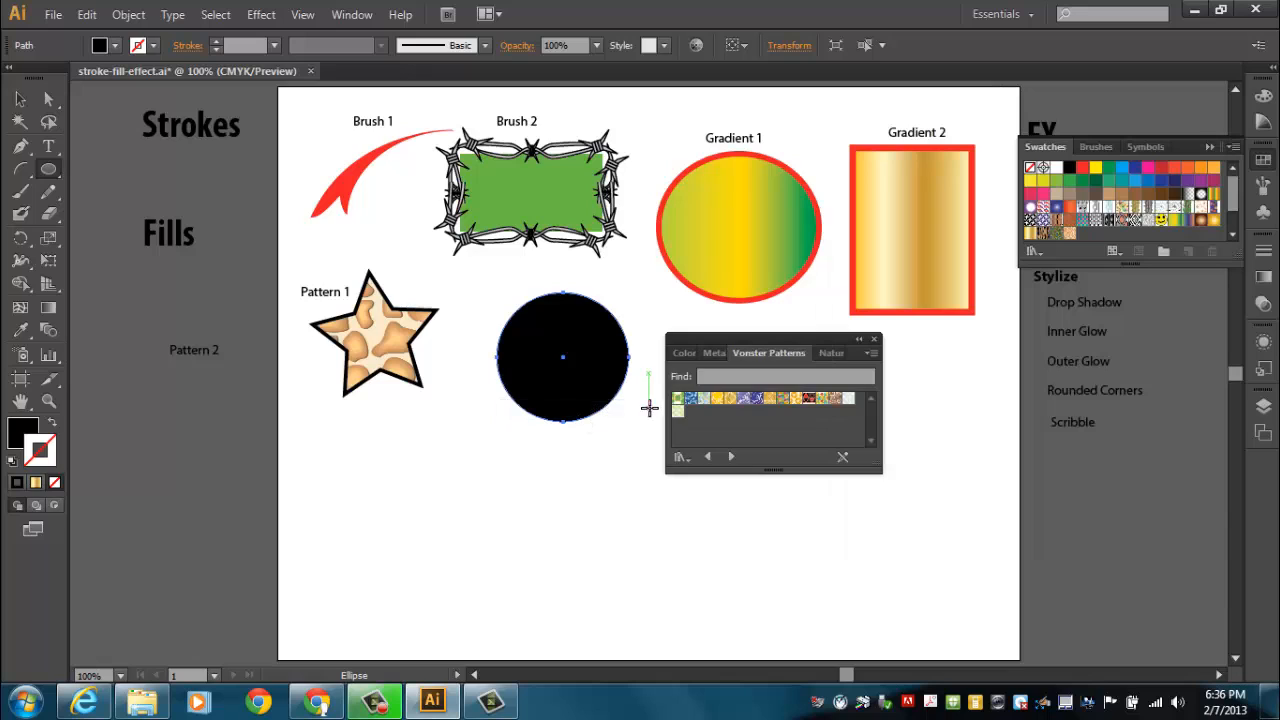
{"action": "left_click_drag", "start_coordinate": [771, 337], "coordinate": [840, 335]}
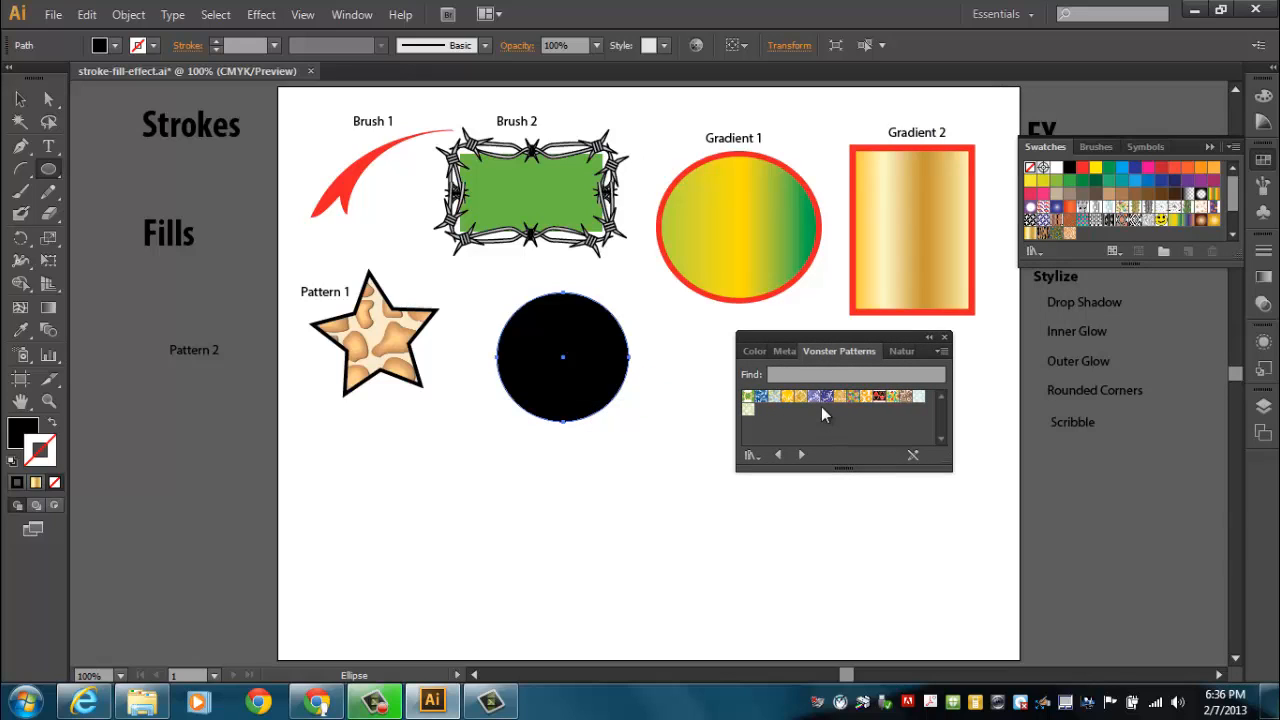
Try several Vonster patterns on the circle and keep the yellow-orange flame pattern as its fill.
{"action": "mouse_move", "coordinate": [826, 401]}
{"action": "left_mouse_down"}
{"action": "mouse_move", "coordinate": [608, 423]}
{"action": "mouse_move", "coordinate": [568, 392]}
{"action": "left_mouse_up"}
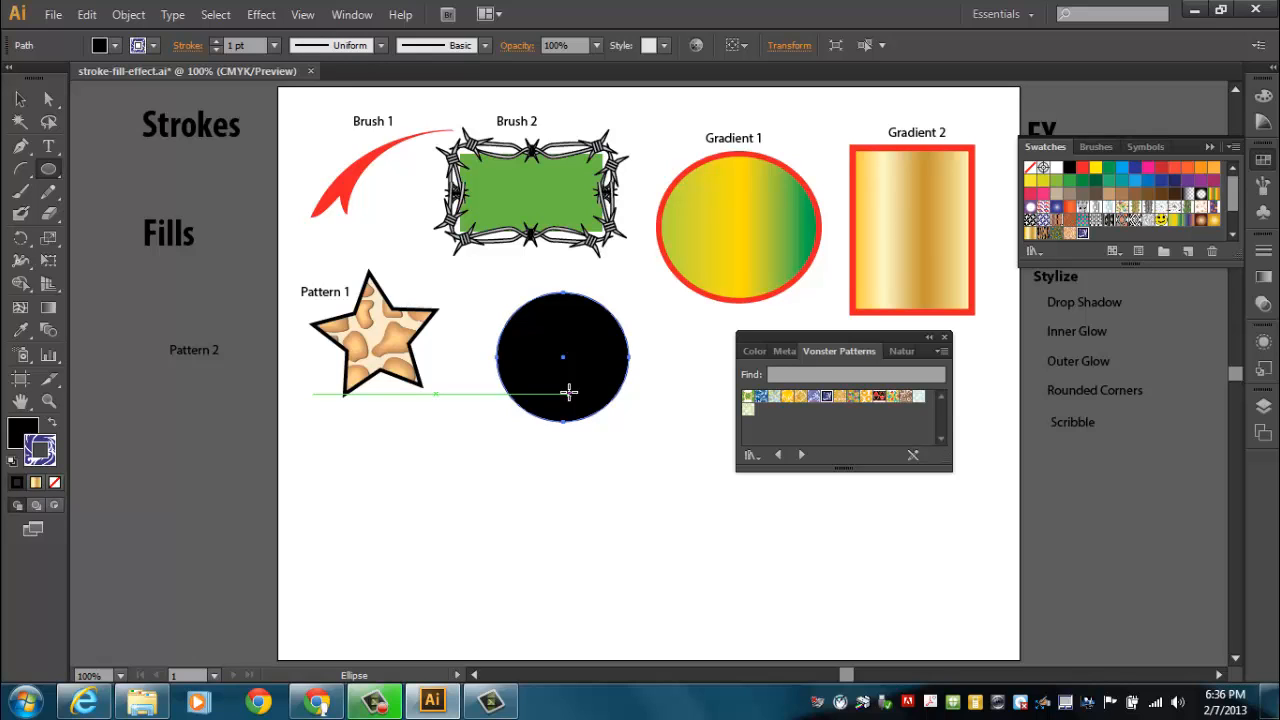
{"action": "left_click_drag", "start_coordinate": [827, 399], "coordinate": [595, 388]}
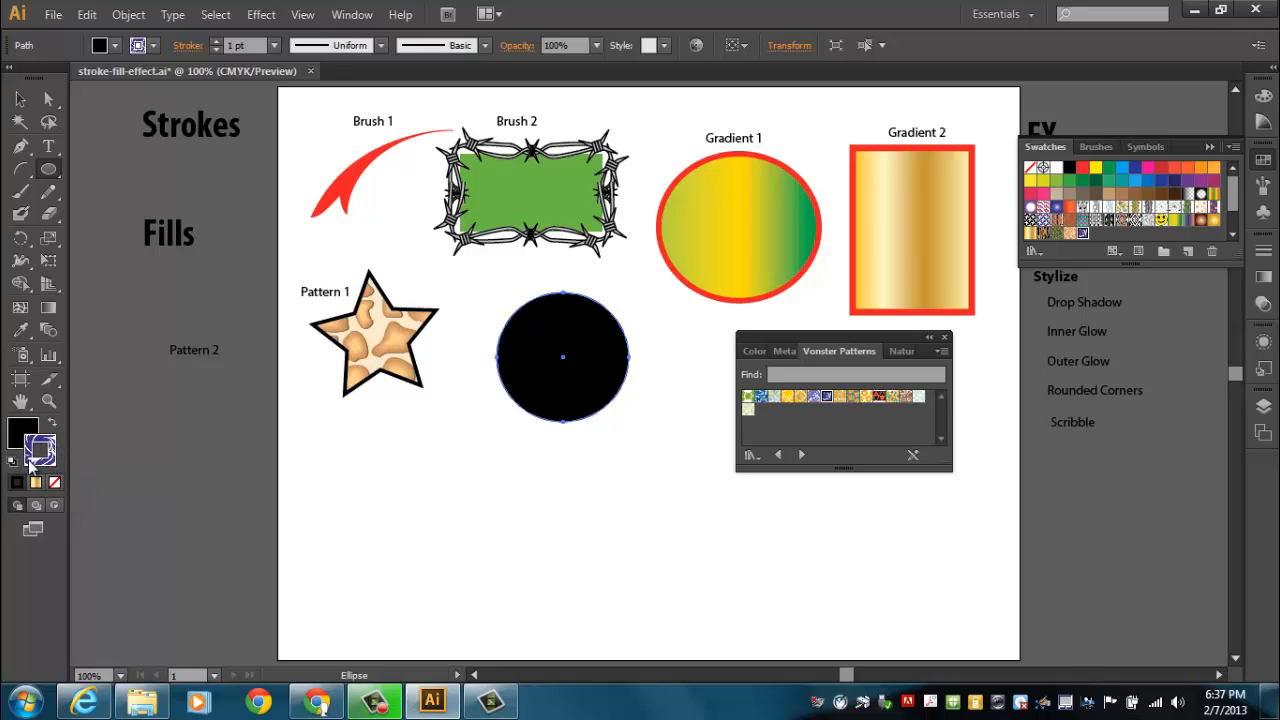
{"action": "left_click", "coordinate": [20, 437]}
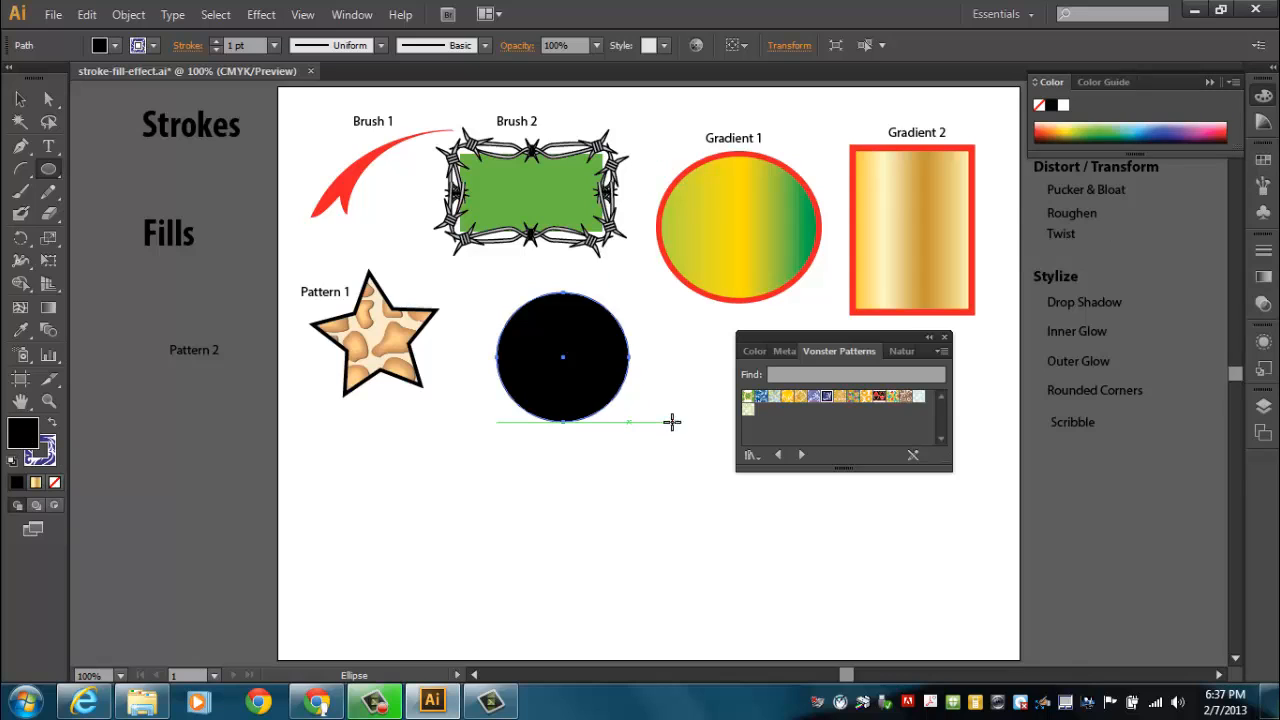
{"action": "left_click_drag", "start_coordinate": [884, 401], "coordinate": [609, 418]}
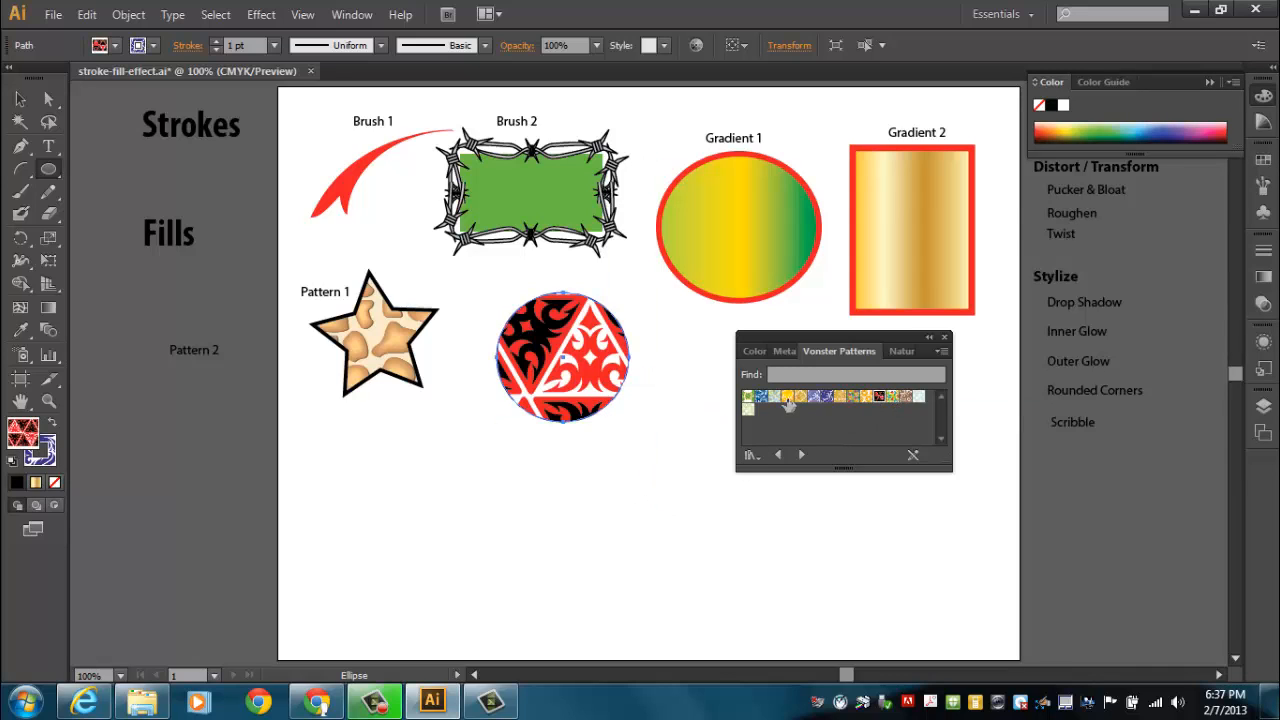
{"action": "left_click_drag", "start_coordinate": [788, 401], "coordinate": [606, 374]}
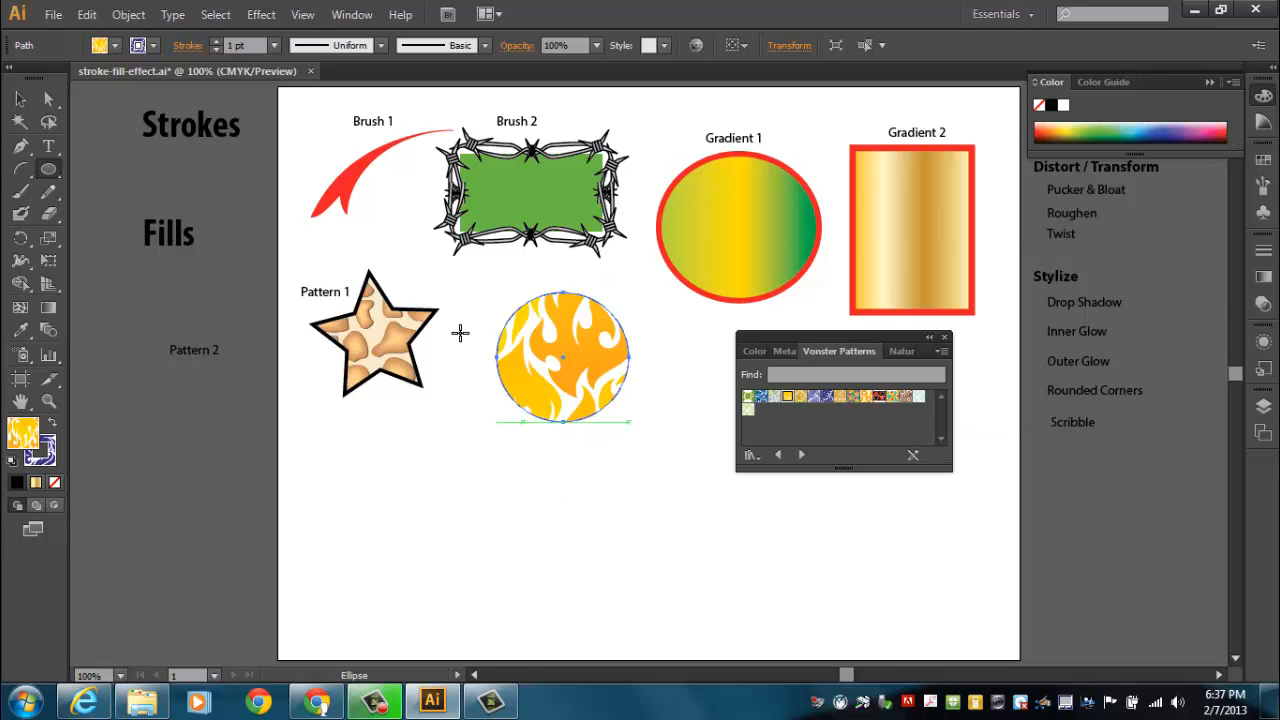
Give the flame-patterned circle a 5 pt black stroke.
{"action": "left_click", "coordinate": [52, 460]}
{"action": "left_click", "coordinate": [154, 45]}
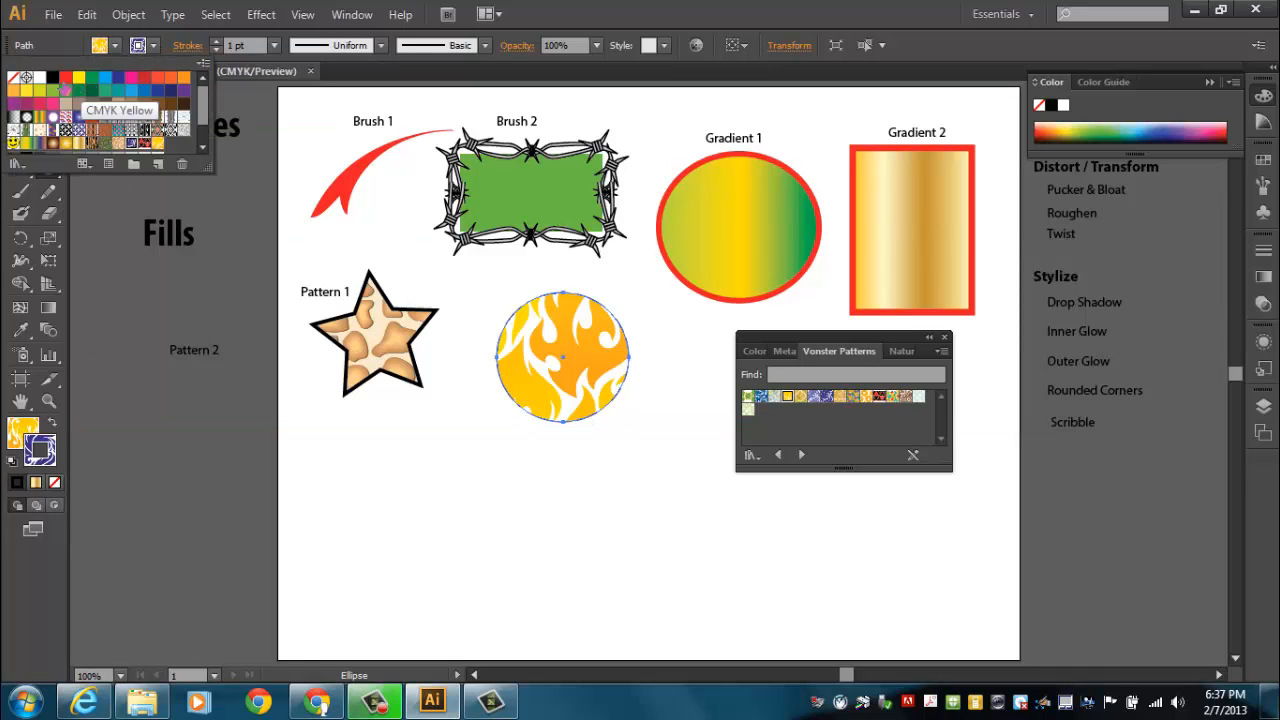
{"action": "left_click", "coordinate": [53, 80]}
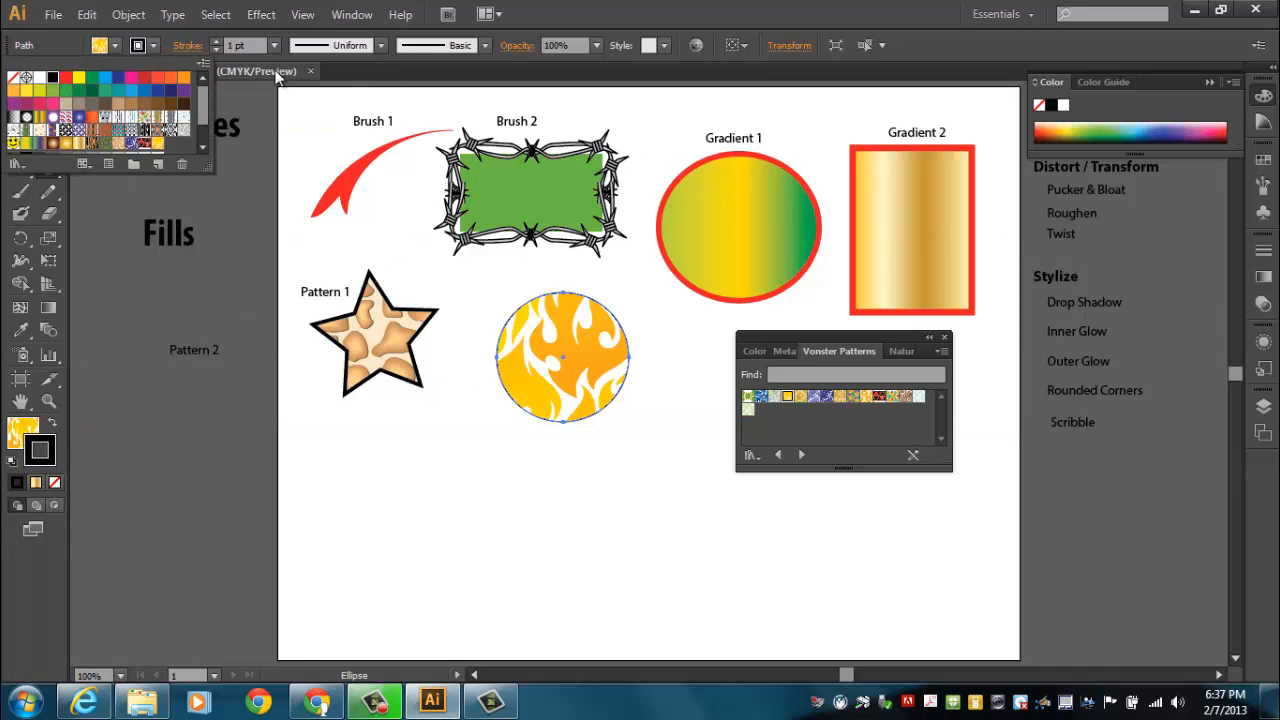
{"action": "left_click", "coordinate": [216, 41]}
{"action": "left_click", "coordinate": [216, 41]}
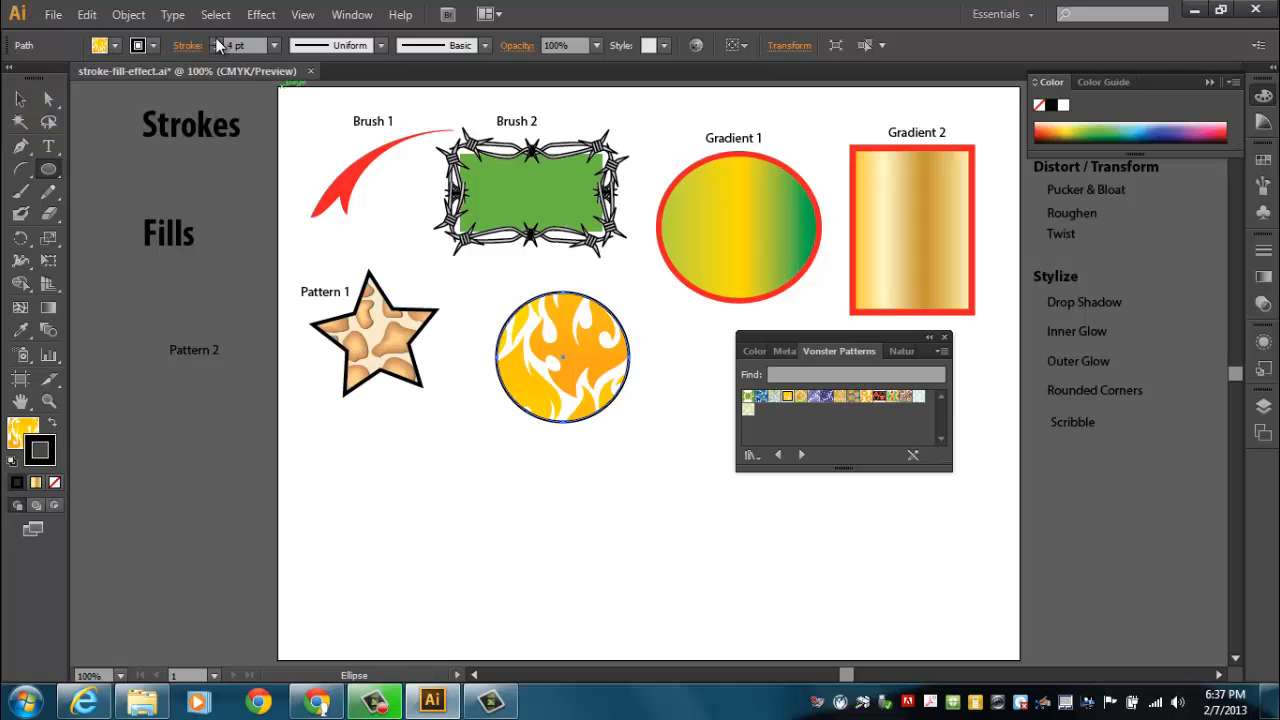
{"action": "left_click", "coordinate": [216, 41]}
{"action": "left_click", "coordinate": [216, 41]}
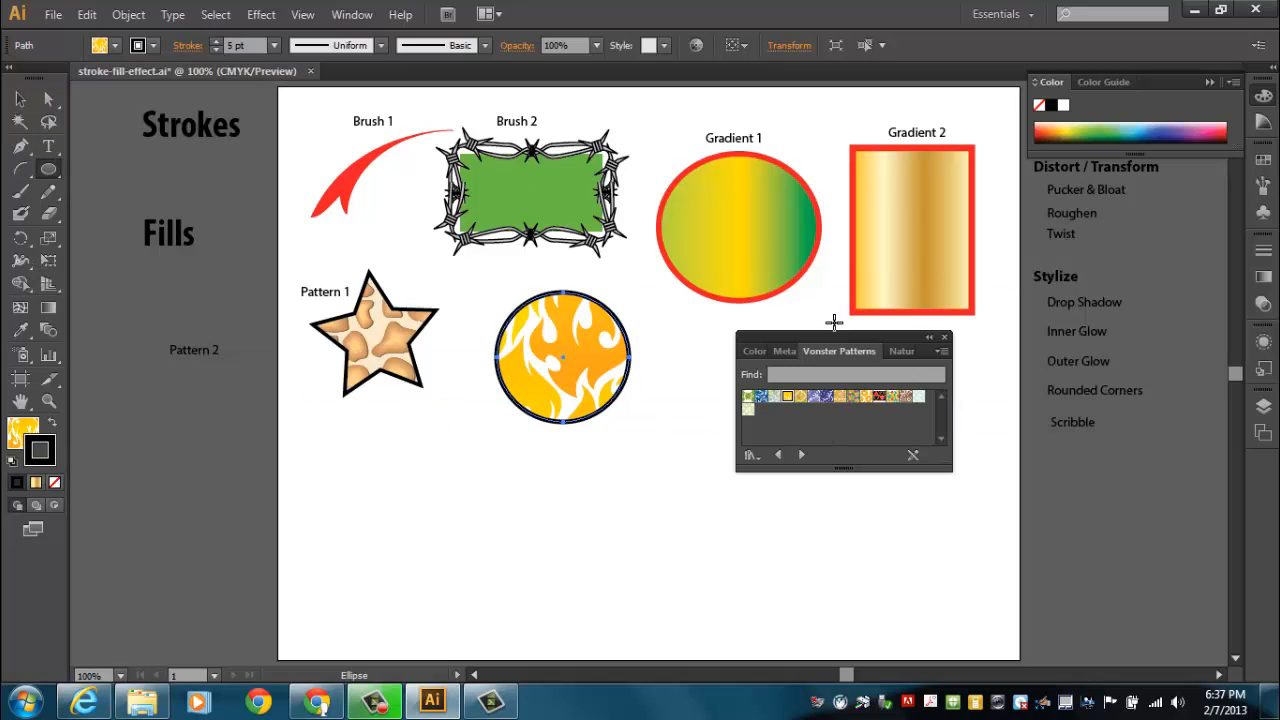
Place the Pattern 2 label above the flame-patterned circle and clear the floating swatch library and Color panel off the artwork and effects list.
{"action": "left_click_drag", "start_coordinate": [835, 338], "coordinate": [839, 443]}
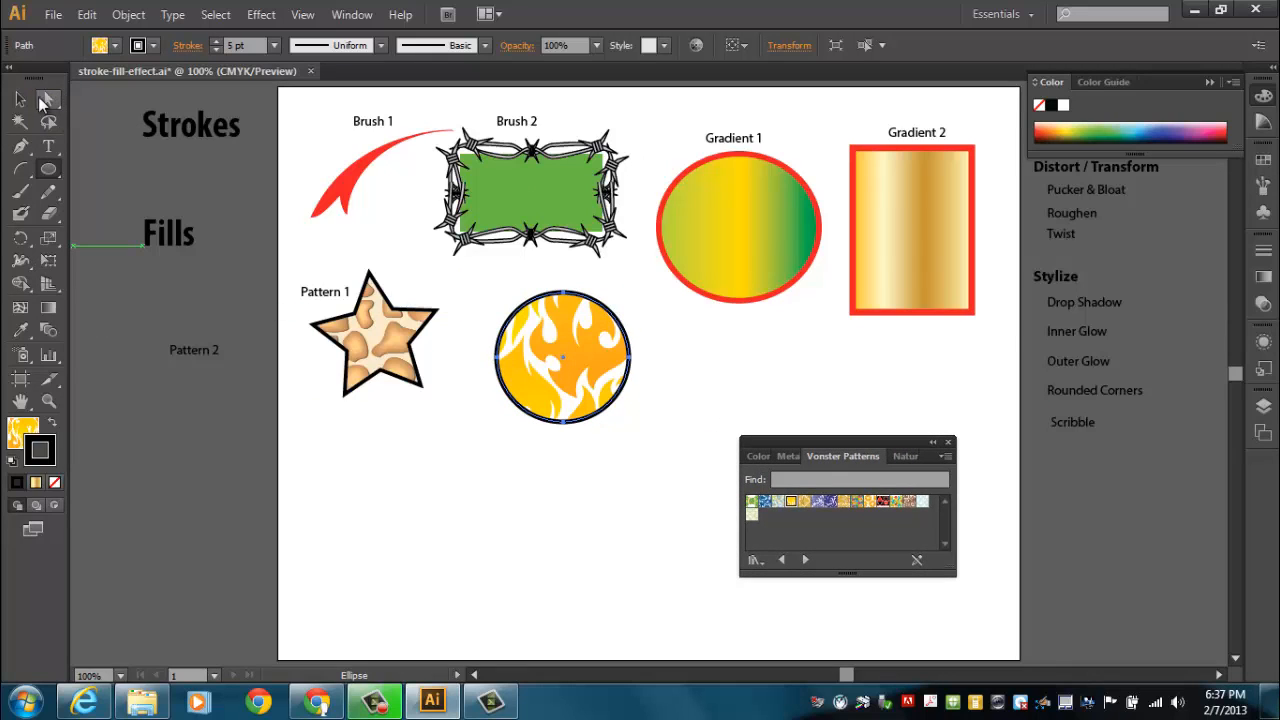
{"action": "key", "text": "v"}
{"action": "left_click_drag", "start_coordinate": [199, 360], "coordinate": [553, 287]}
{"action": "left_click_drag", "start_coordinate": [889, 452], "coordinate": [1167, 477]}
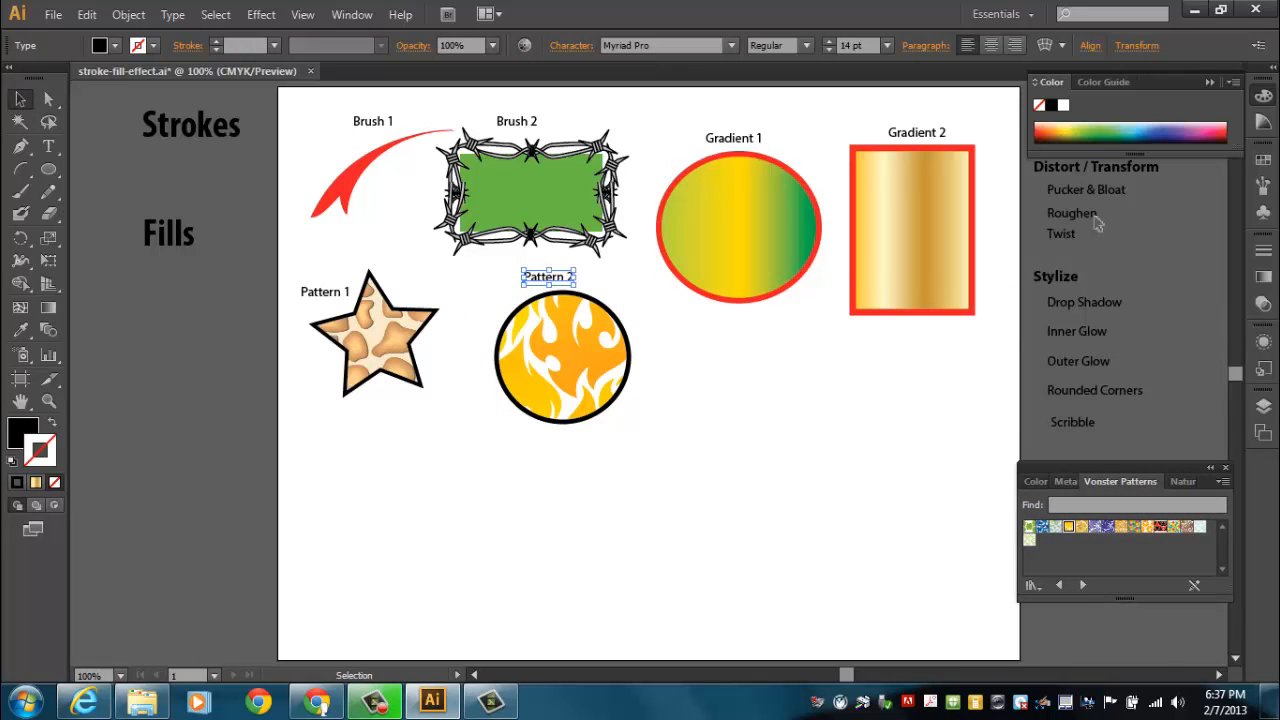
{"action": "left_click", "coordinate": [1207, 81]}
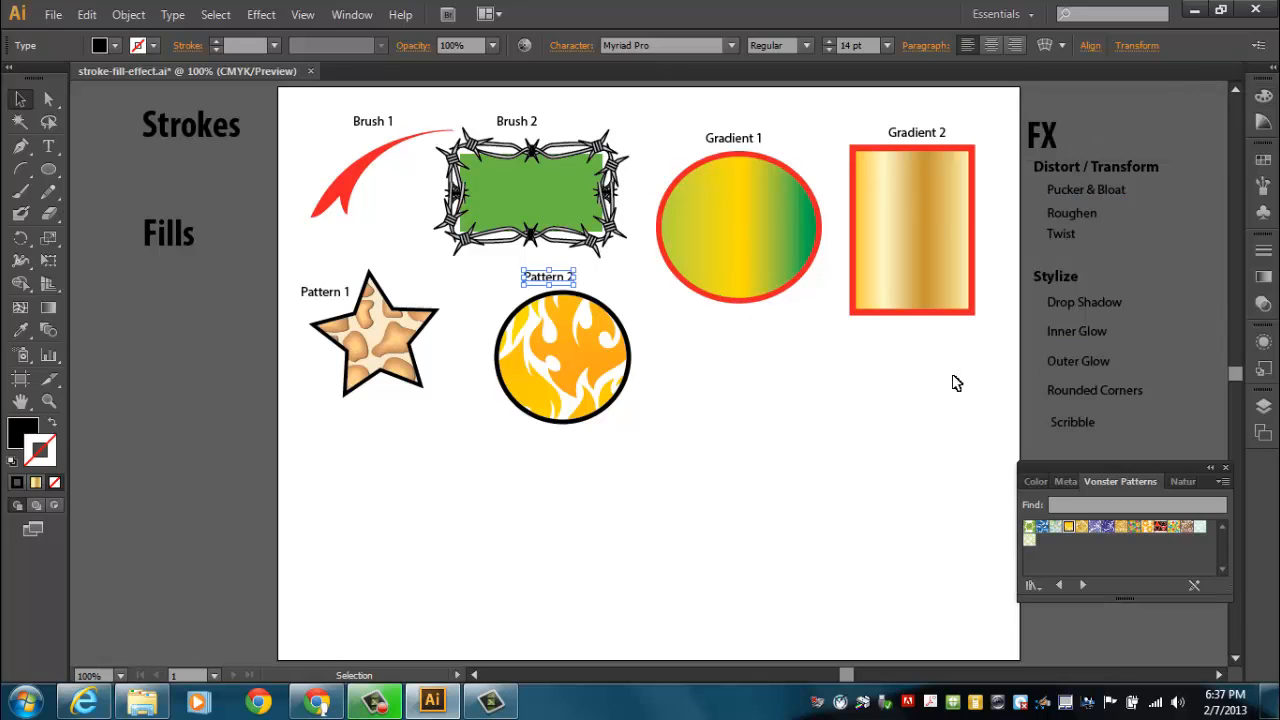
Draw a five-pointed star with an outer radius of about 57 pt below the giraffe-patterned star and fill it with bright yellow.
{"action": "left_click_drag", "start_coordinate": [48, 169], "coordinate": [115, 259]}
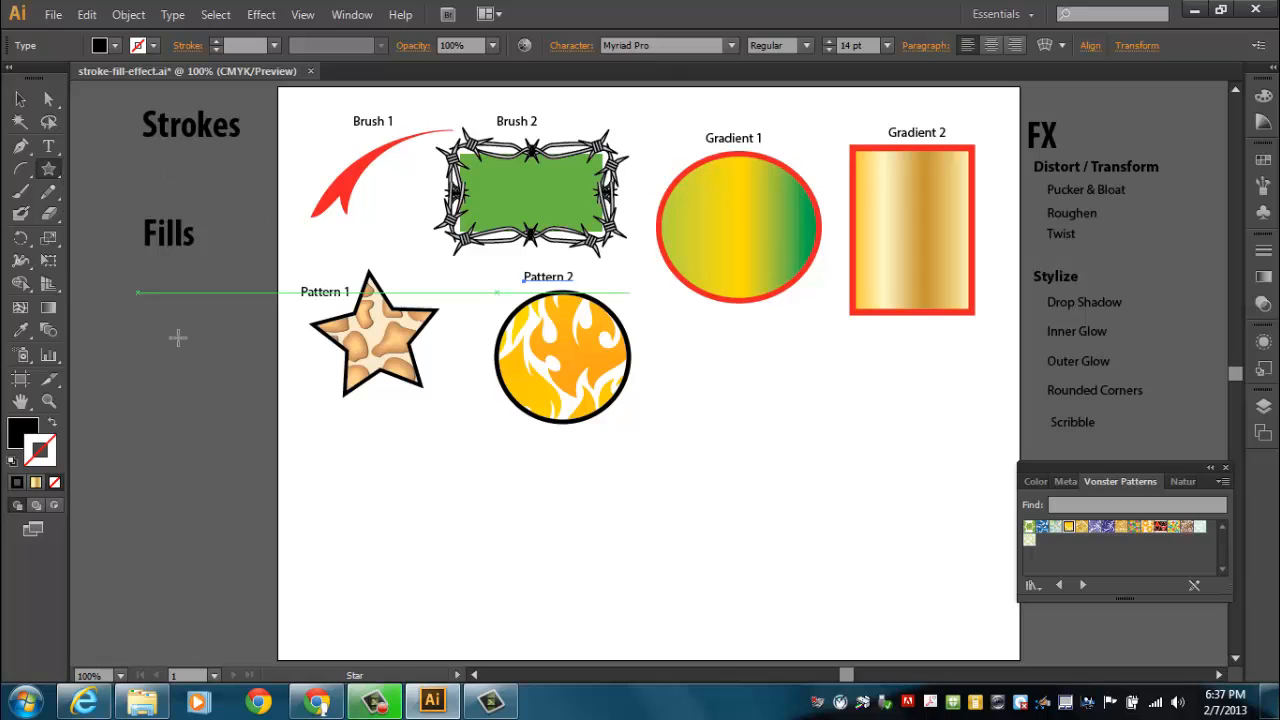
{"action": "left_click_drag", "start_coordinate": [351, 491], "coordinate": [383, 540]}
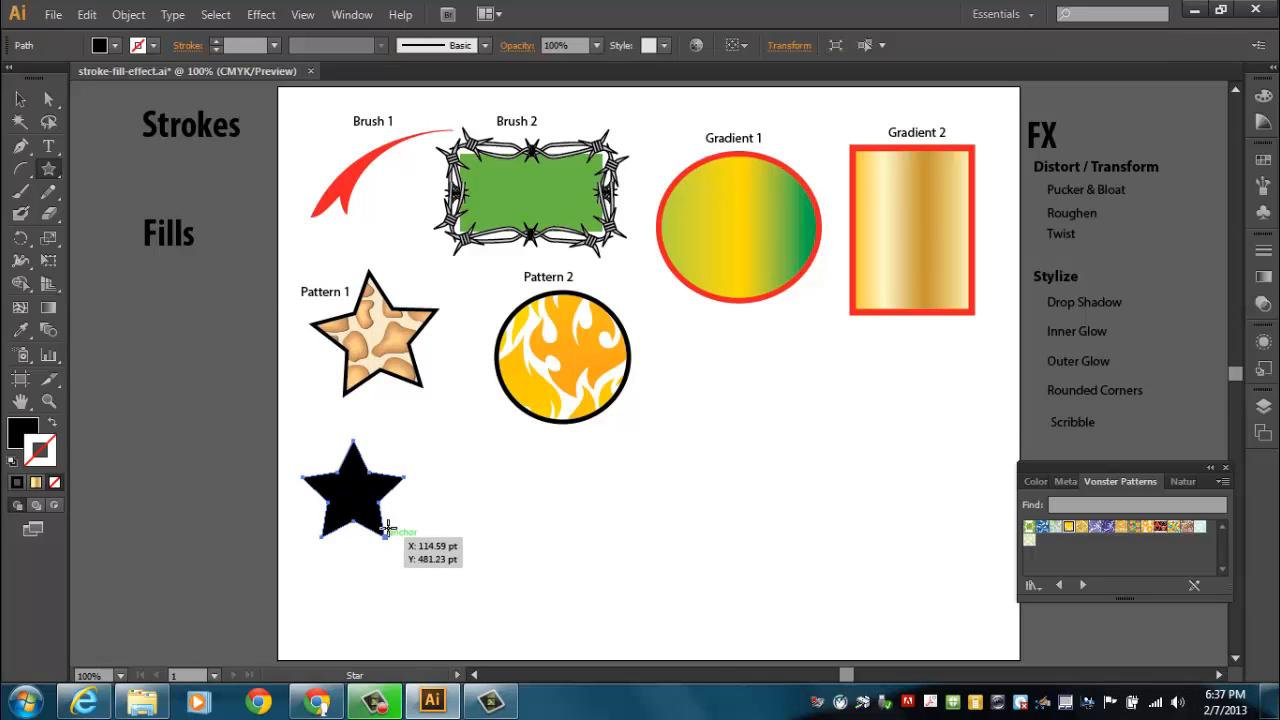
{"action": "left_click", "coordinate": [25, 437]}
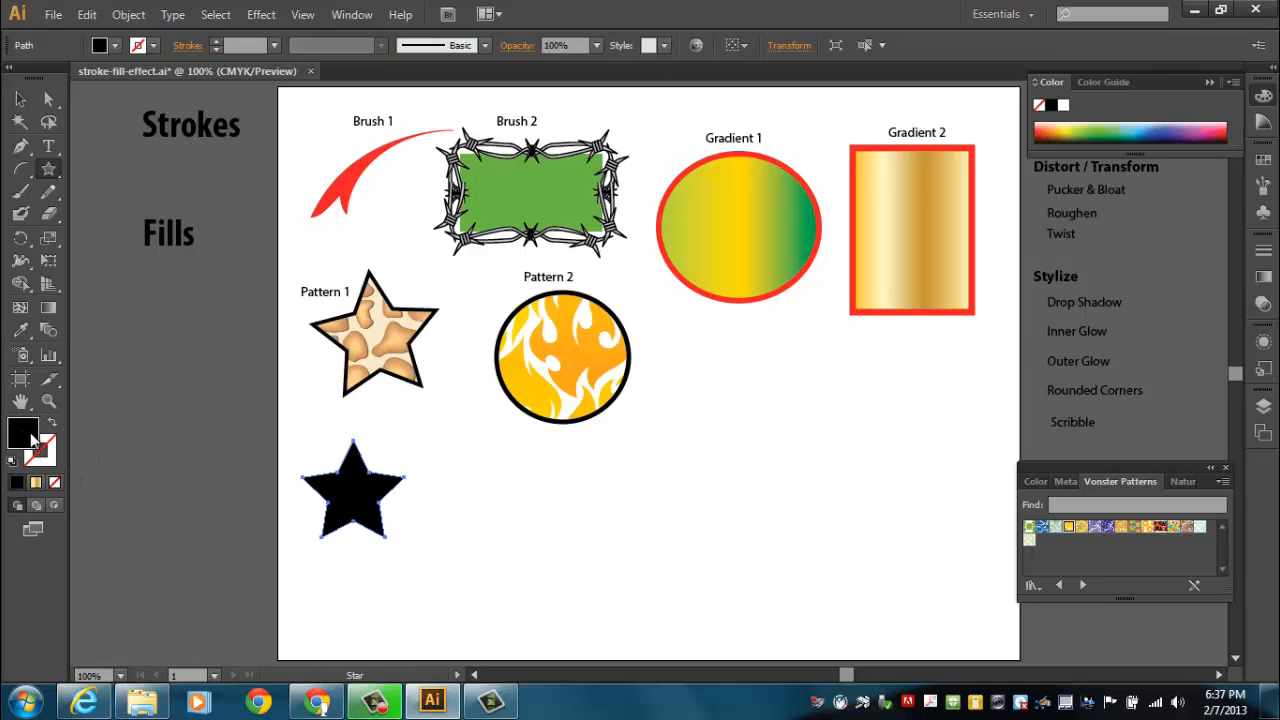
{"action": "double_click", "coordinate": [22, 440]}
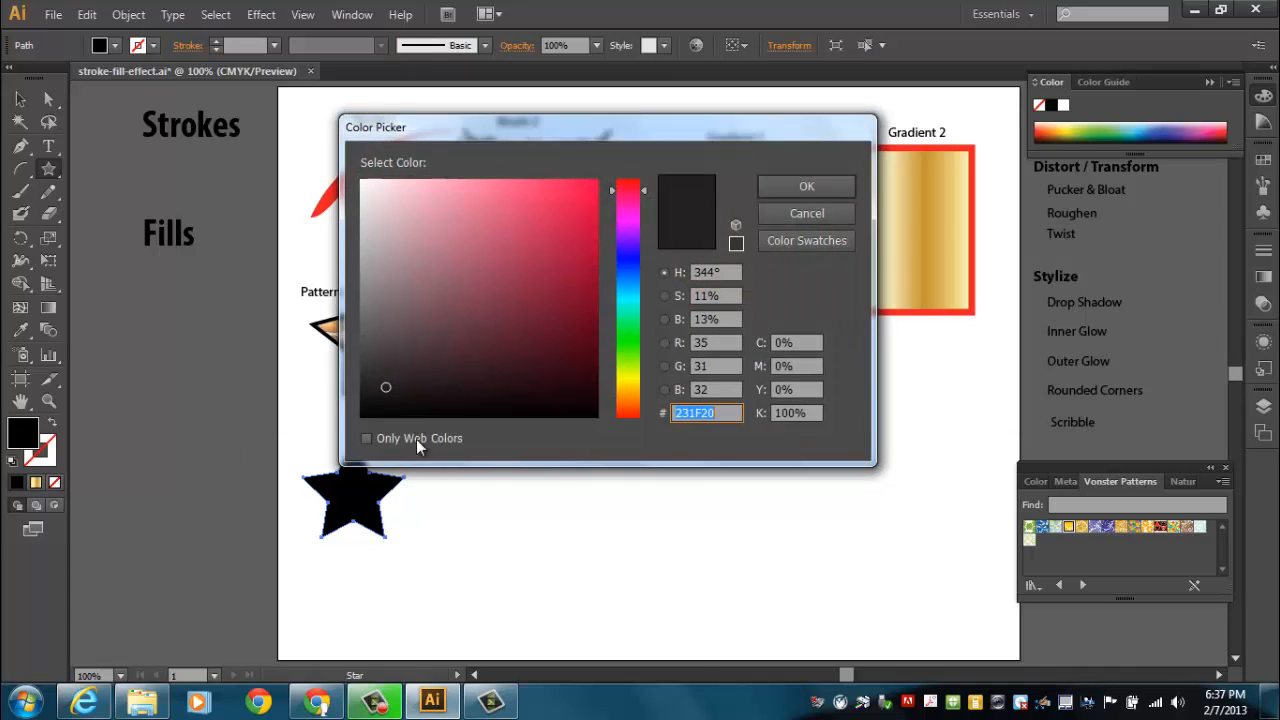
{"action": "left_click_drag", "start_coordinate": [643, 388], "coordinate": [642, 380]}
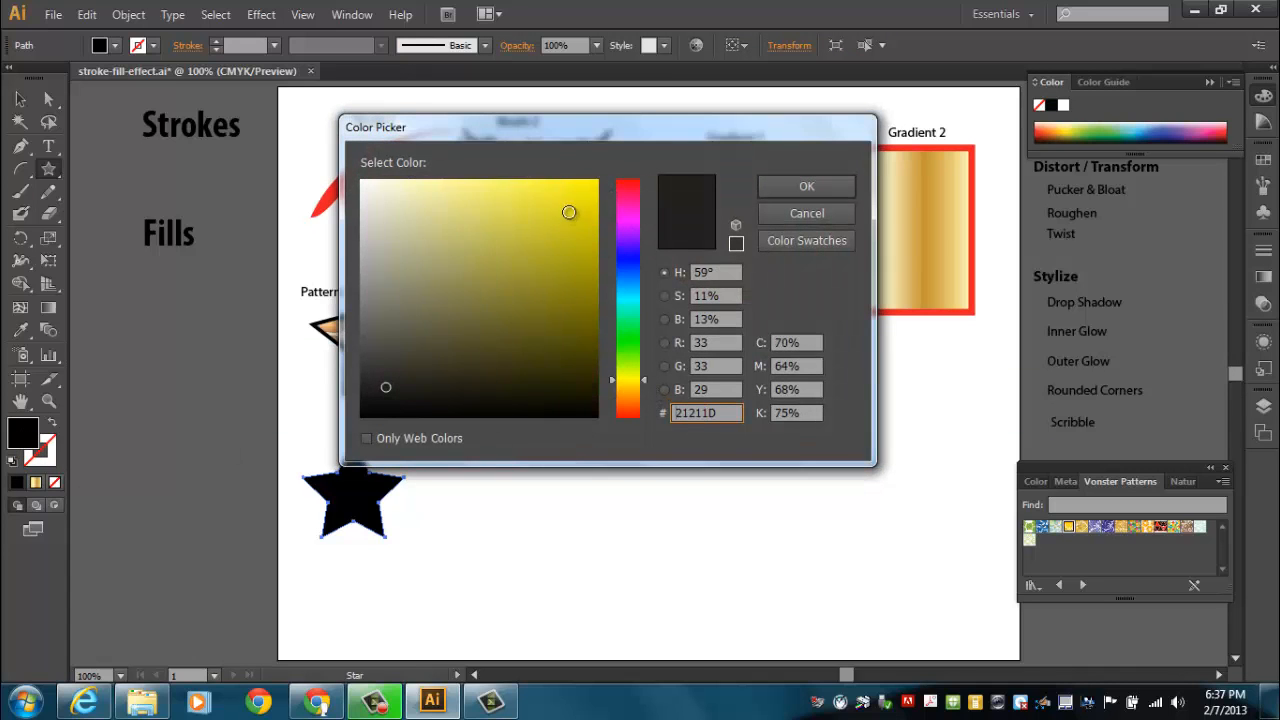
{"action": "left_click_drag", "start_coordinate": [571, 214], "coordinate": [600, 177]}
{"action": "left_click", "coordinate": [806, 186]}
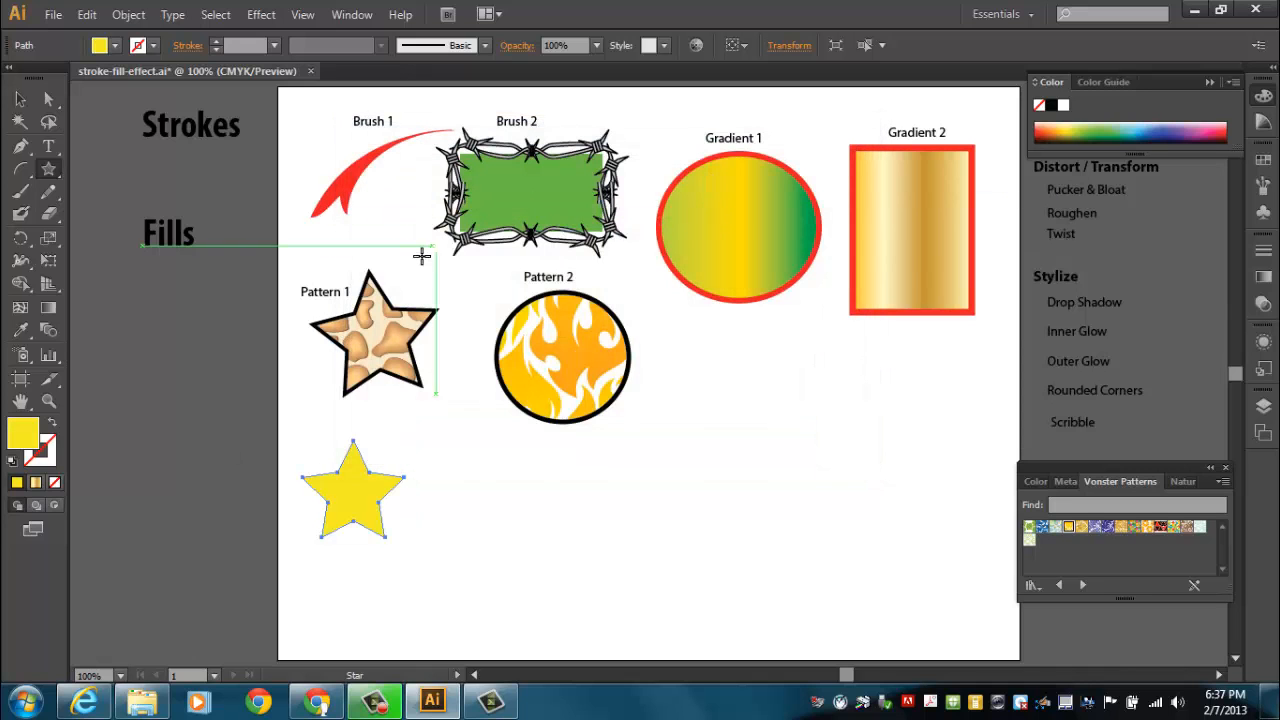
Give the yellow star a 5 pt black stroke, using color 000000.
{"action": "double_click", "coordinate": [52, 458]}
{"action": "left_click_drag", "start_coordinate": [515, 302], "coordinate": [350, 420]}
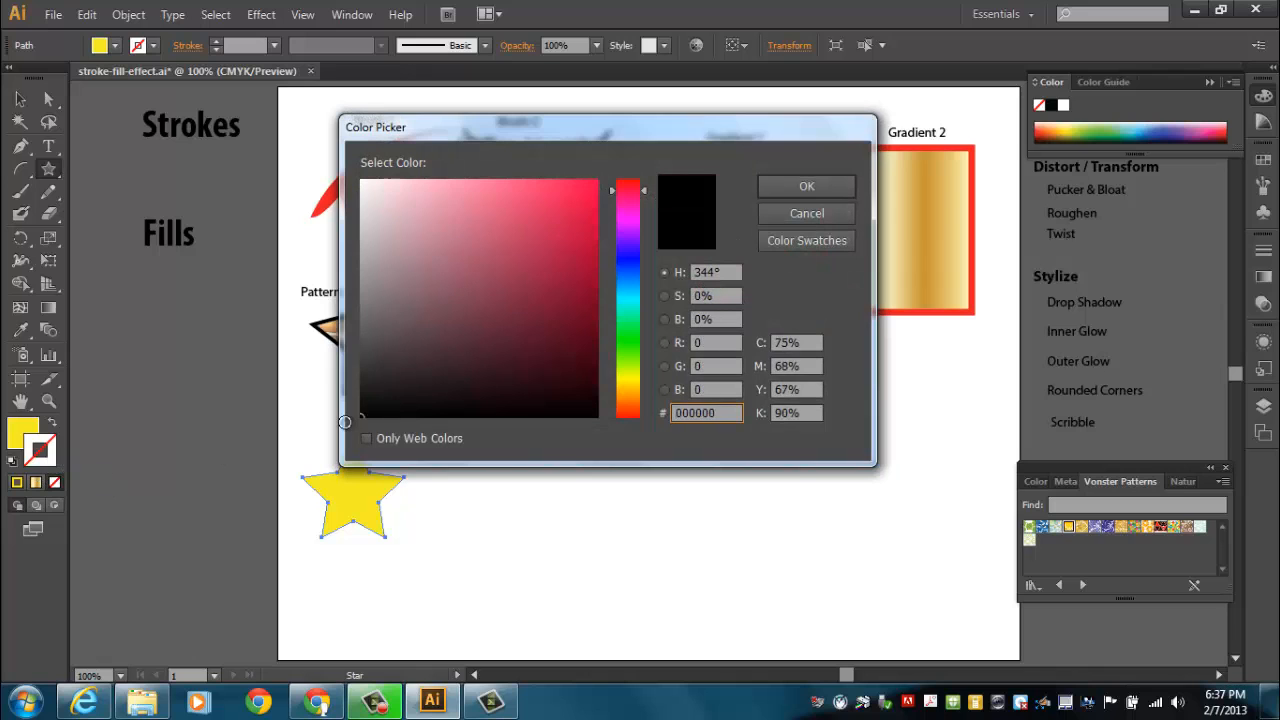
{"action": "left_click", "coordinate": [806, 190]}
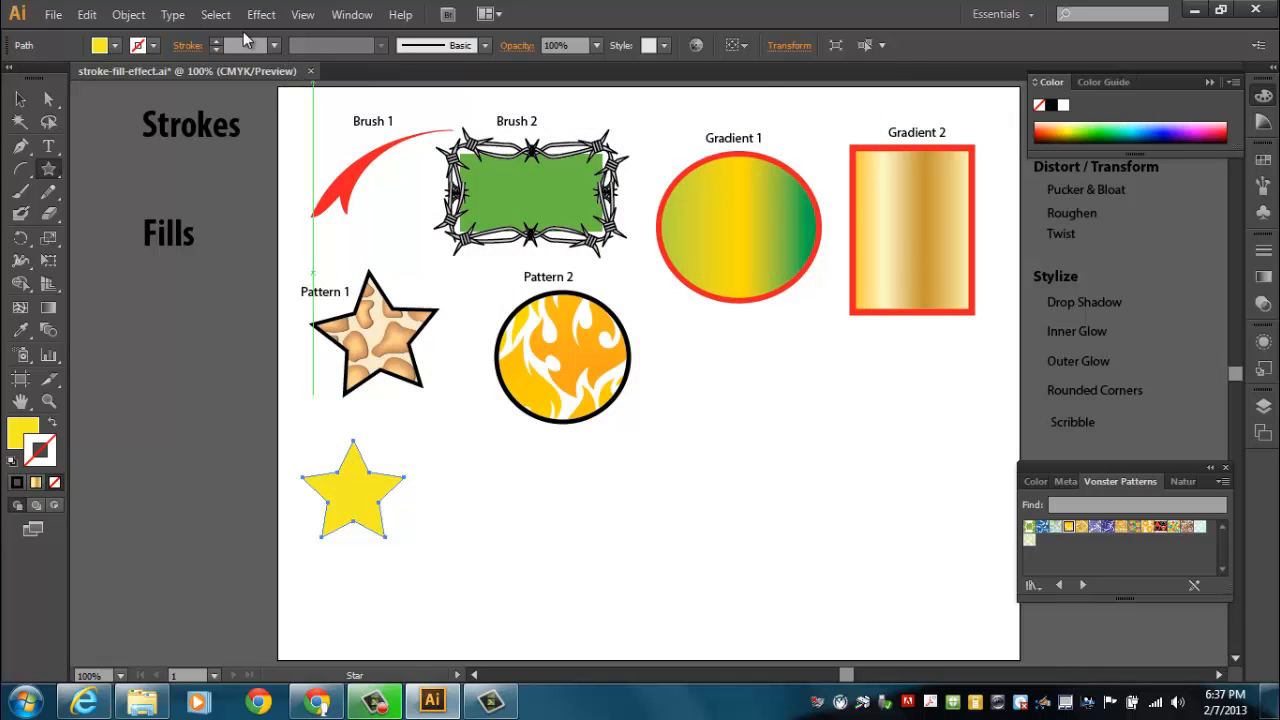
{"action": "left_click", "coordinate": [215, 40]}
{"action": "left_click", "coordinate": [215, 40]}
{"action": "left_click", "coordinate": [215, 40]}
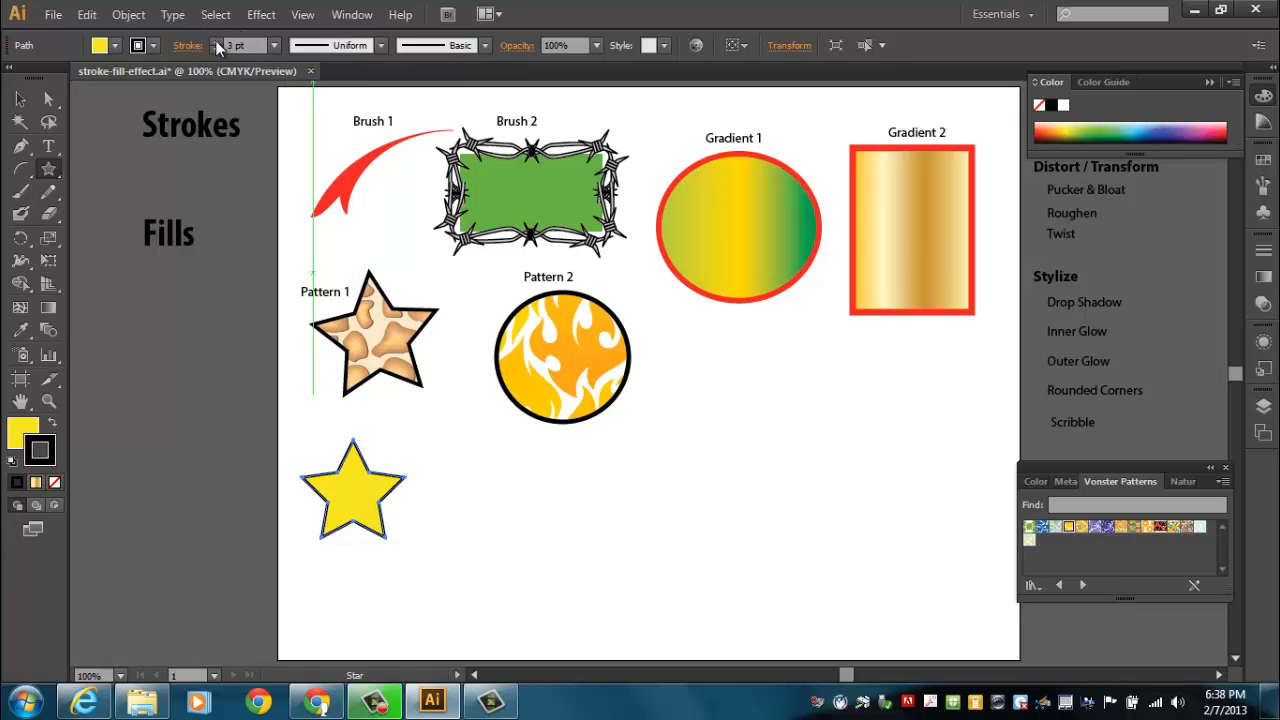
{"action": "left_click", "coordinate": [215, 40]}
{"action": "left_click", "coordinate": [215, 40]}
{"action": "left_click", "coordinate": [477, 546]}
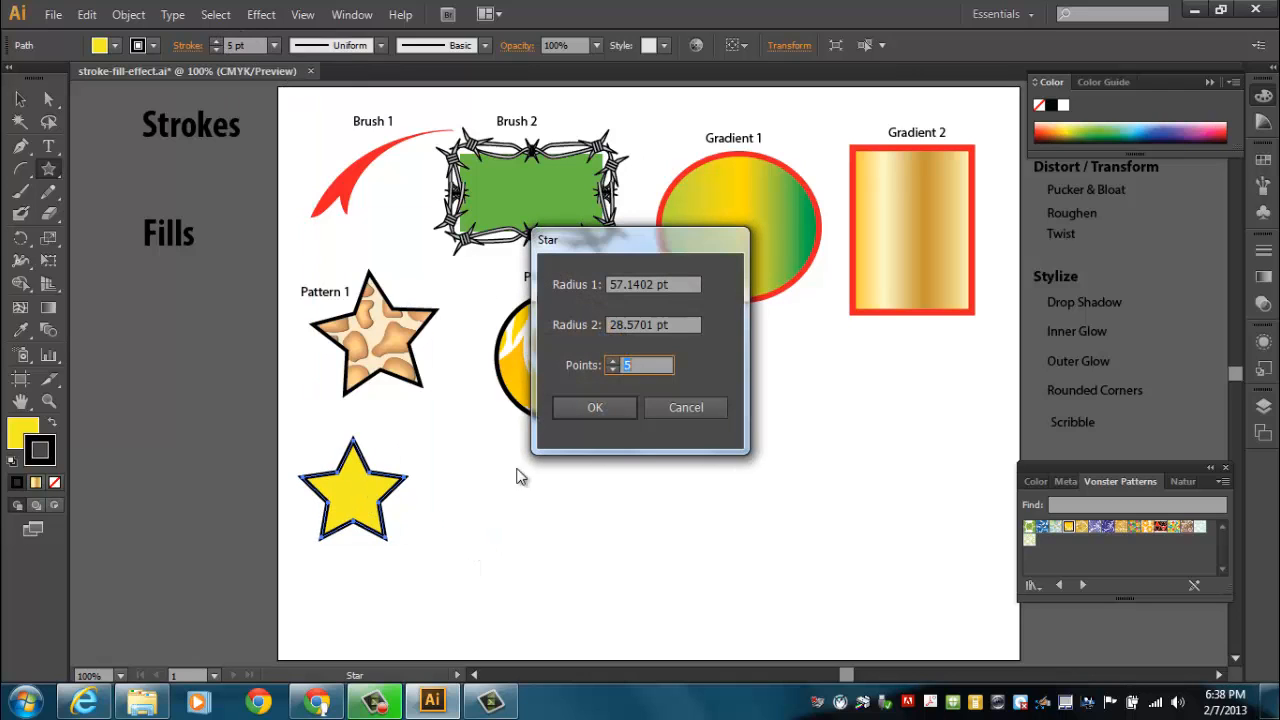
{"action": "left_click", "coordinate": [651, 405]}
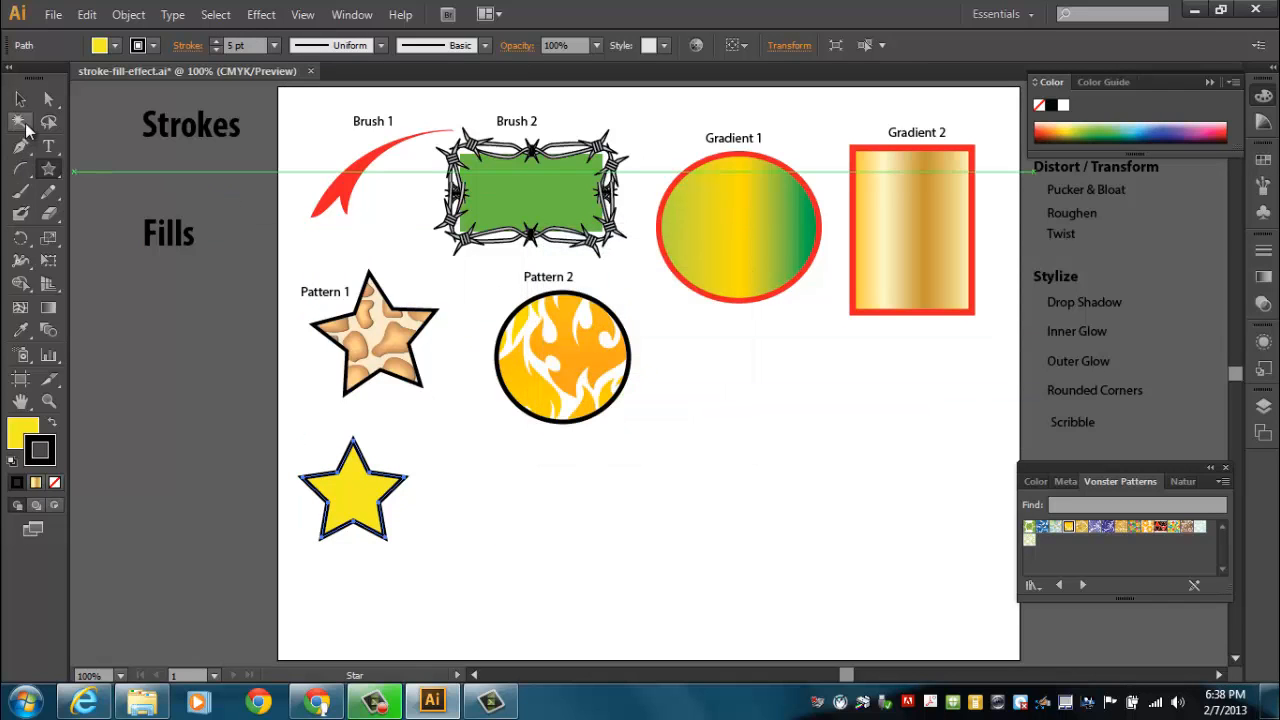
Duplicate the yellow star seven times, arranging five stars in an upper row and three in a lower row, and uncover the FX list.
{"action": "left_click", "coordinate": [20, 99]}
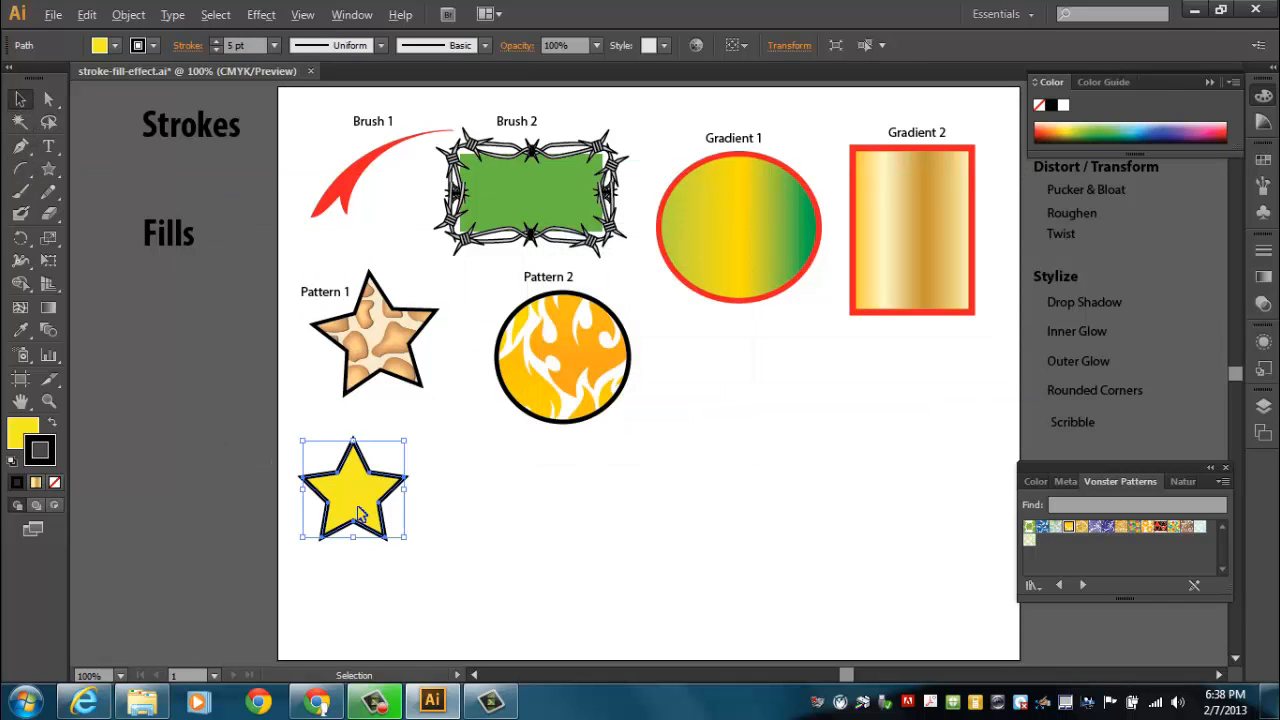
{"action": "left_click_drag", "start_coordinate": [358, 507], "coordinate": [662, 610]}
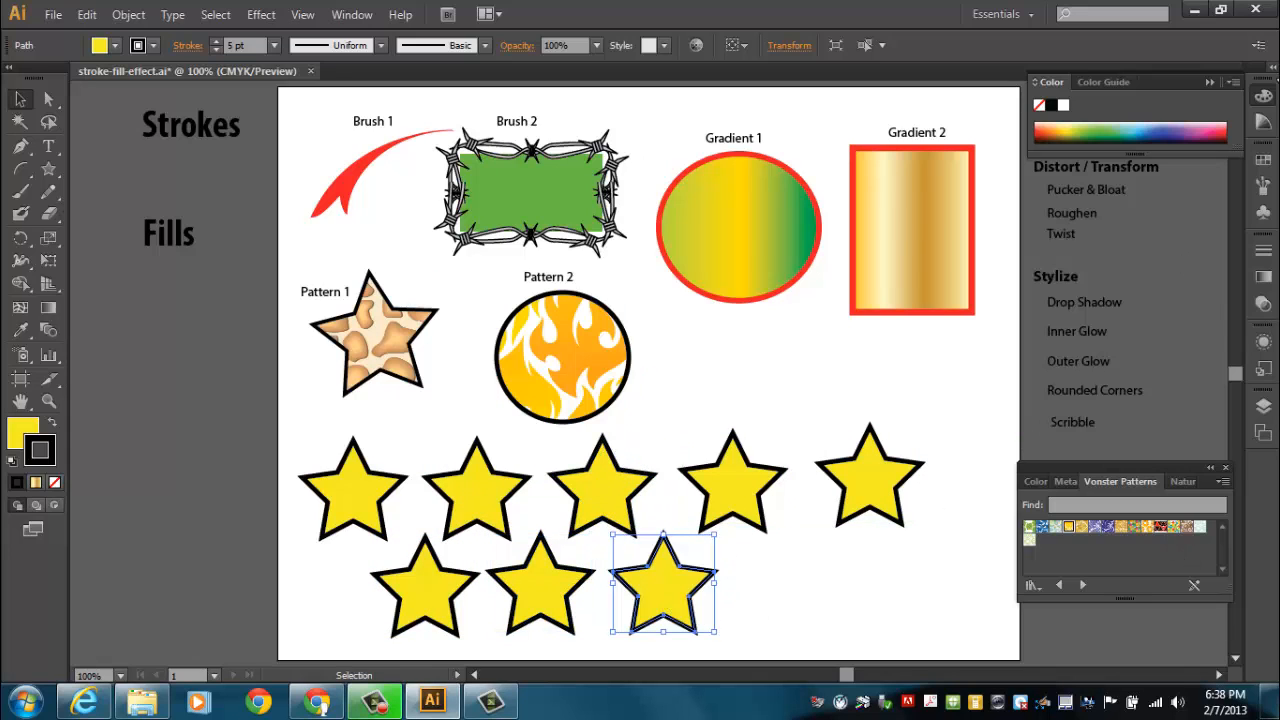
{"action": "left_click", "coordinate": [1208, 82]}
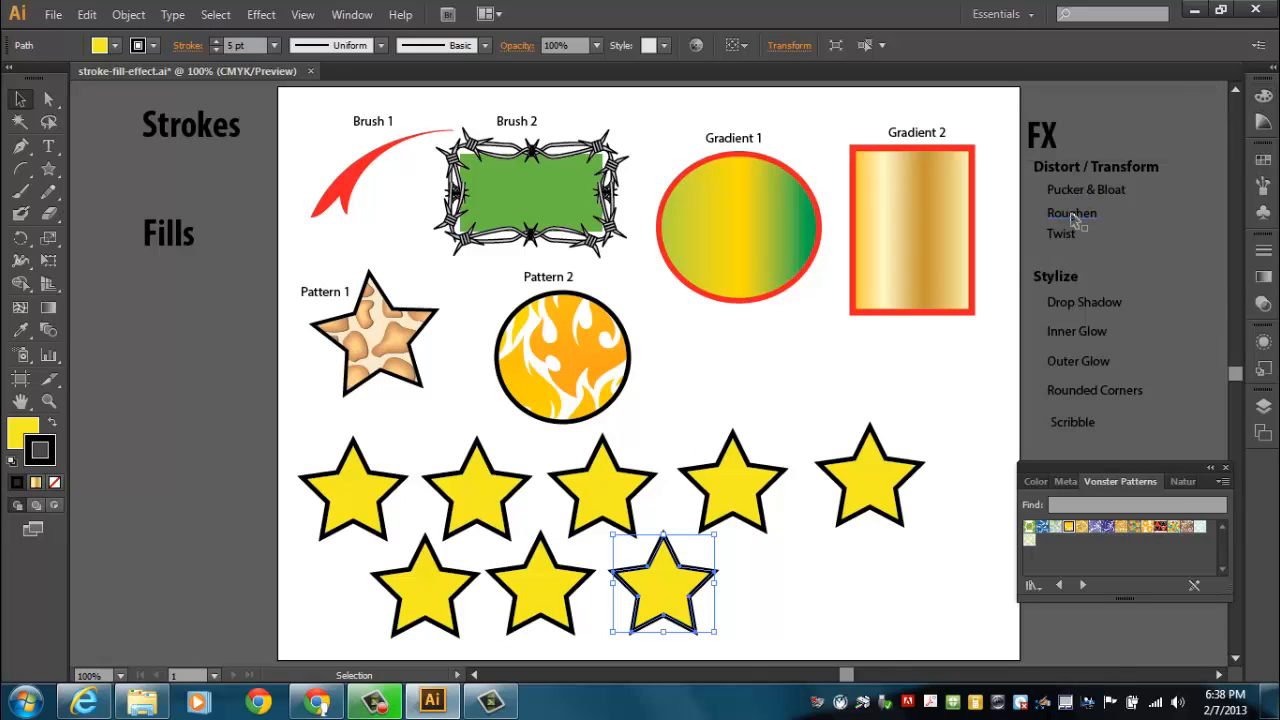
Apply a -51% Pucker & Bloat effect to the first upper-row star and place the Pucker & Bloat label above it.
{"action": "left_click", "coordinate": [358, 500]}
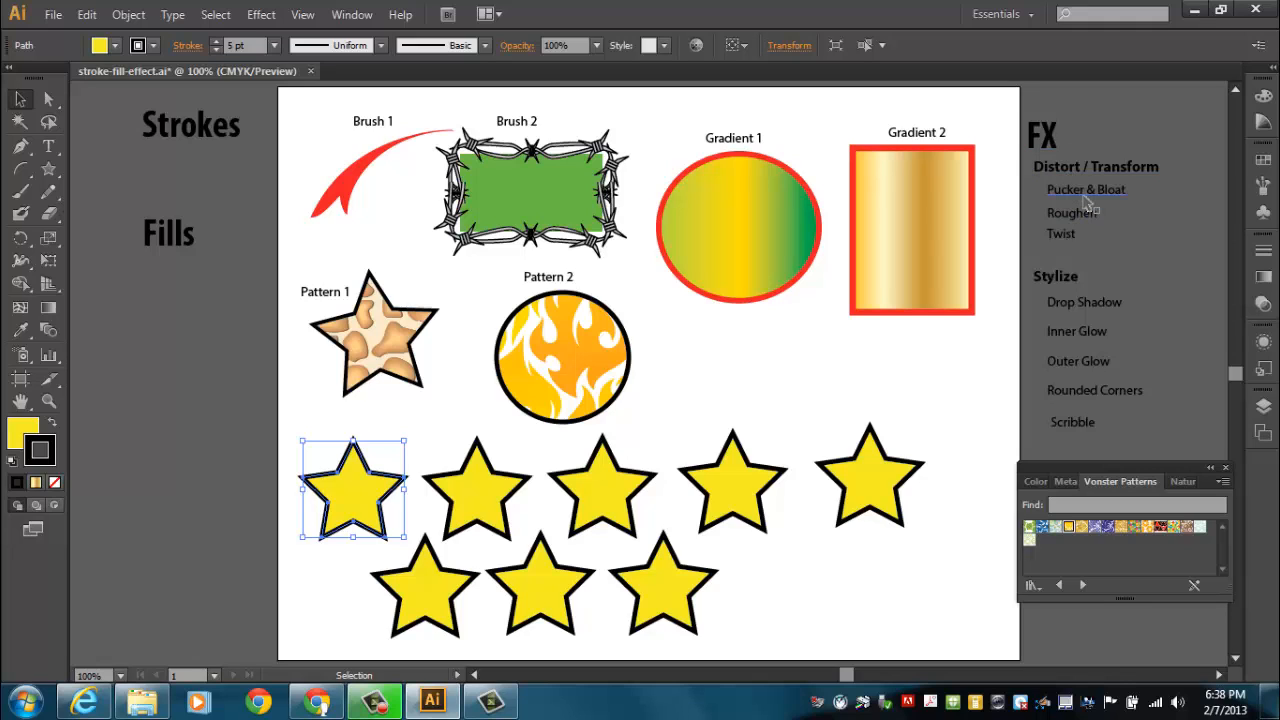
{"action": "left_click", "coordinate": [263, 15]}
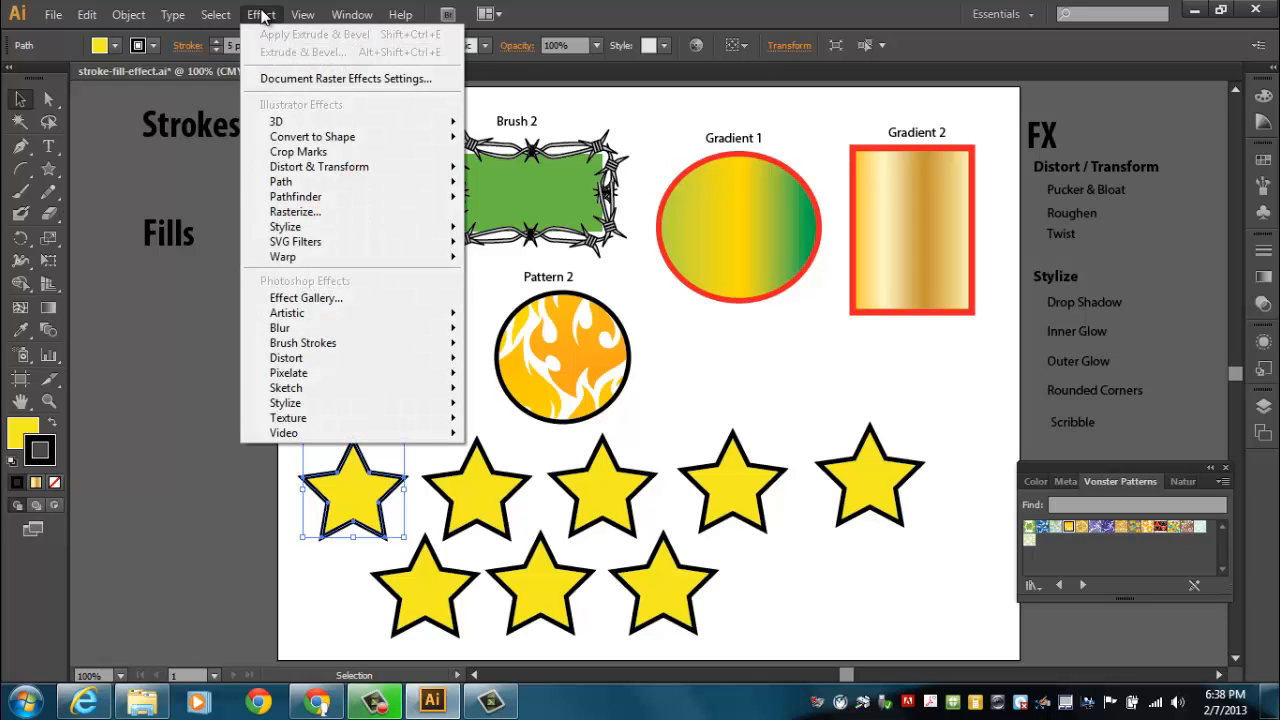
{"action": "mouse_move", "coordinate": [279, 169]}
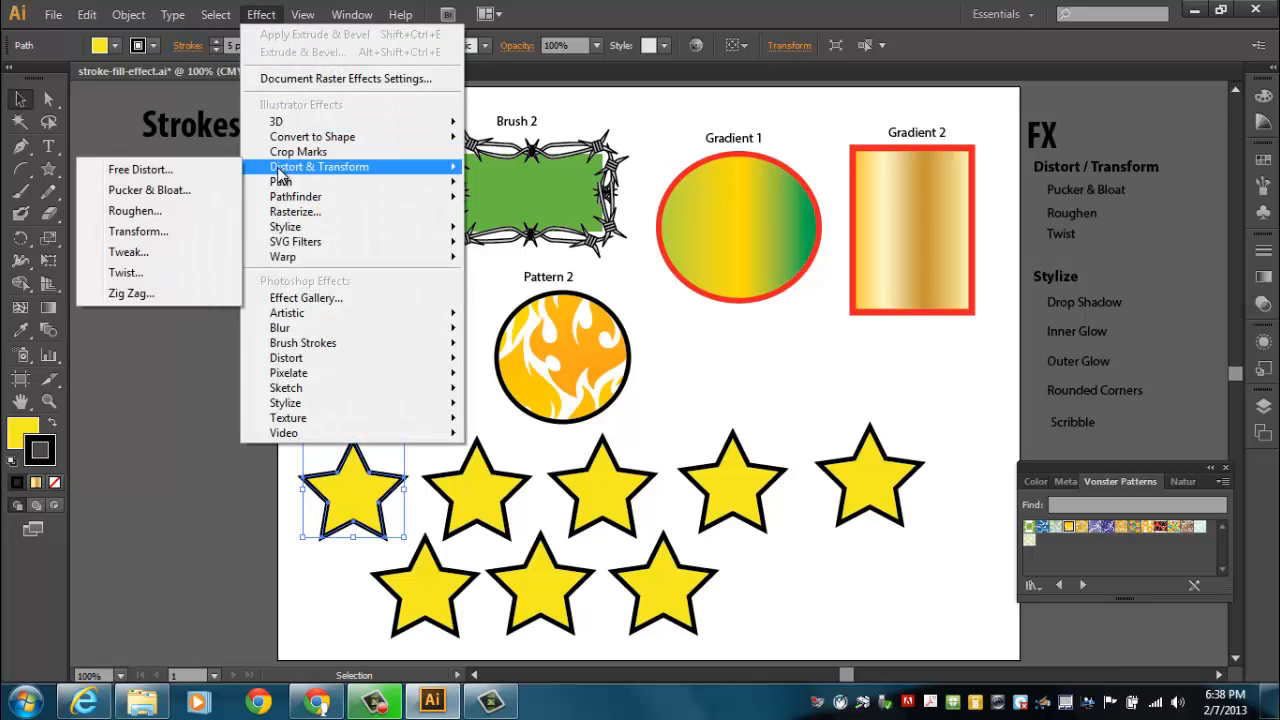
{"action": "left_click", "coordinate": [150, 190]}
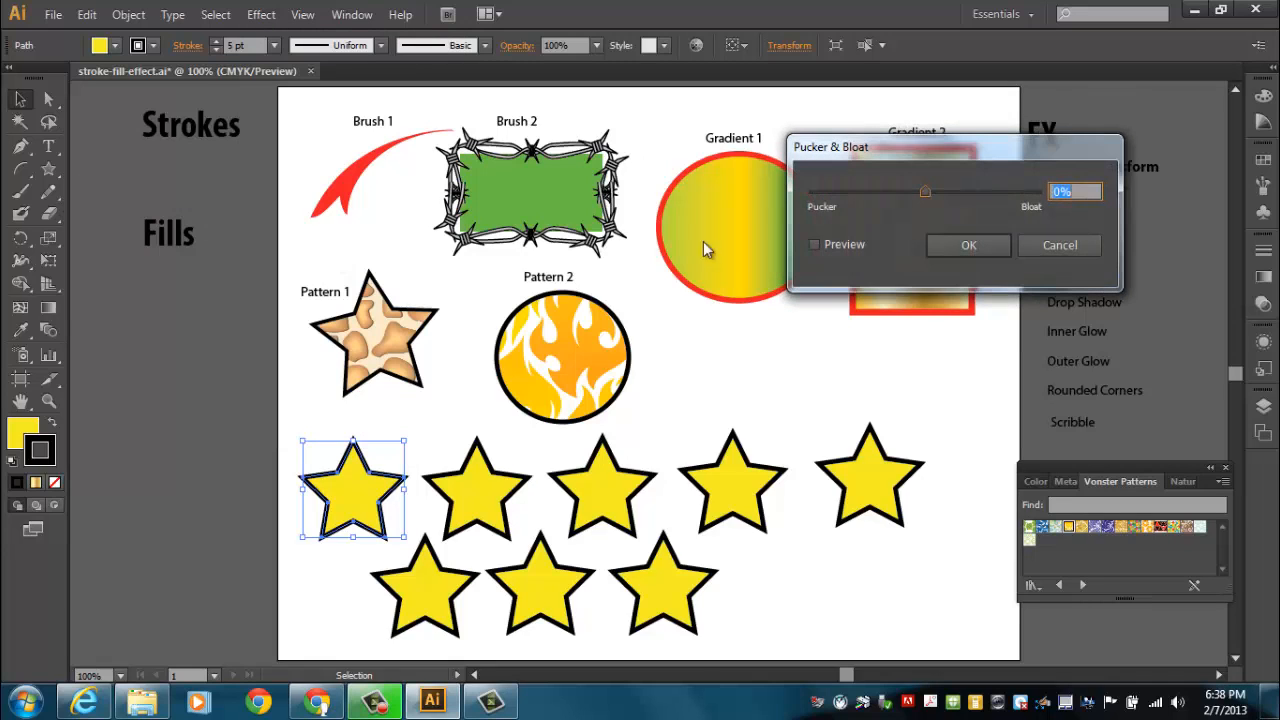
{"action": "left_click_drag", "start_coordinate": [809, 180], "coordinate": [499, 242]}
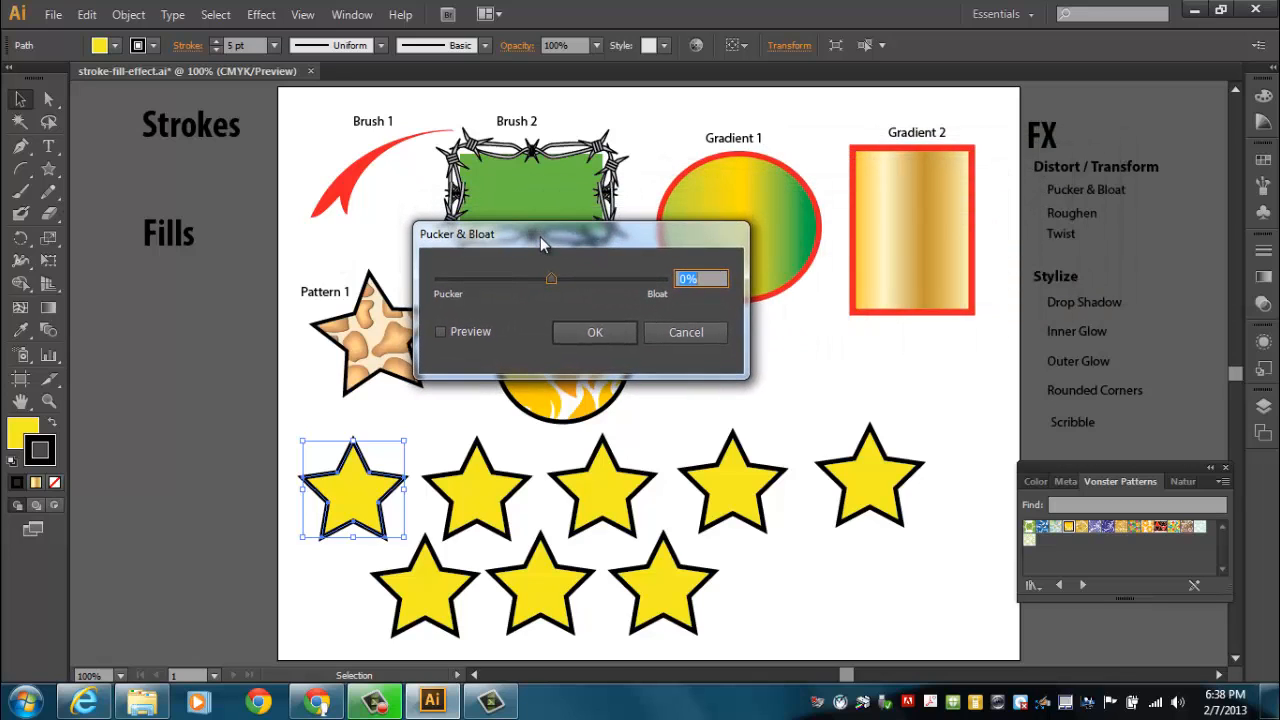
{"action": "left_click", "coordinate": [466, 333]}
{"action": "left_click_drag", "start_coordinate": [554, 279], "coordinate": [612, 278]}
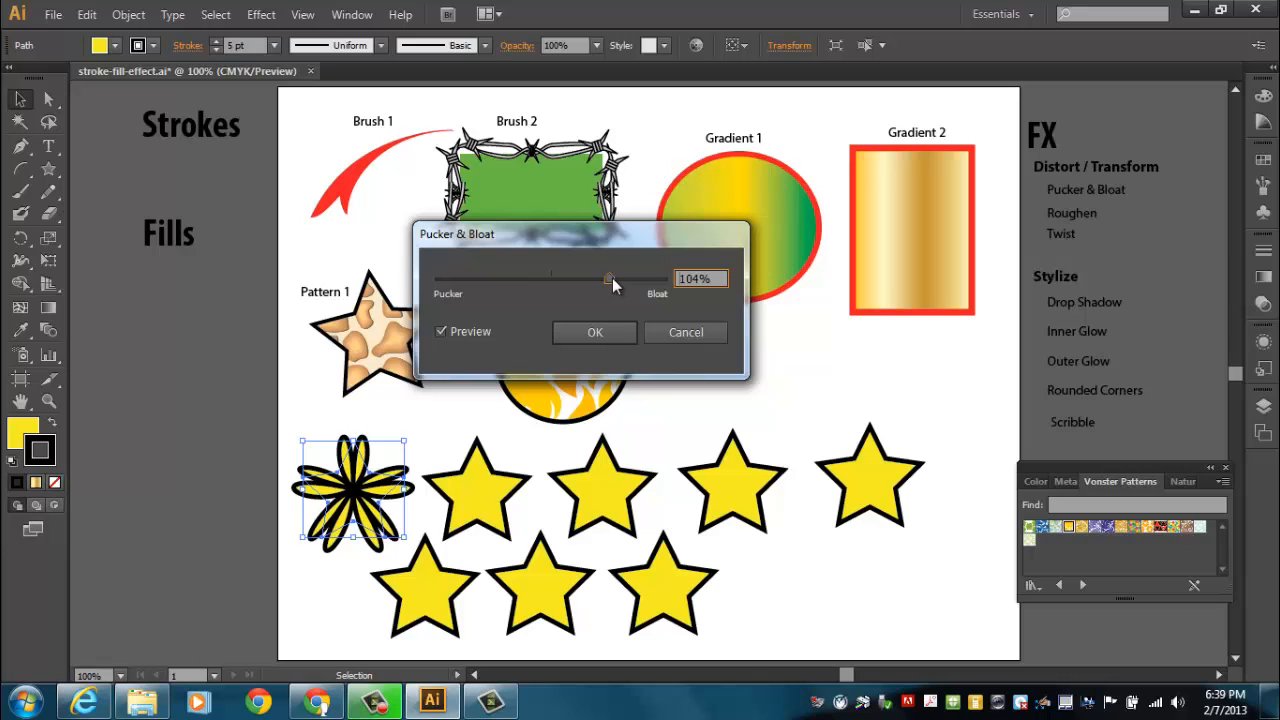
{"action": "left_click_drag", "start_coordinate": [612, 278], "coordinate": [525, 280]}
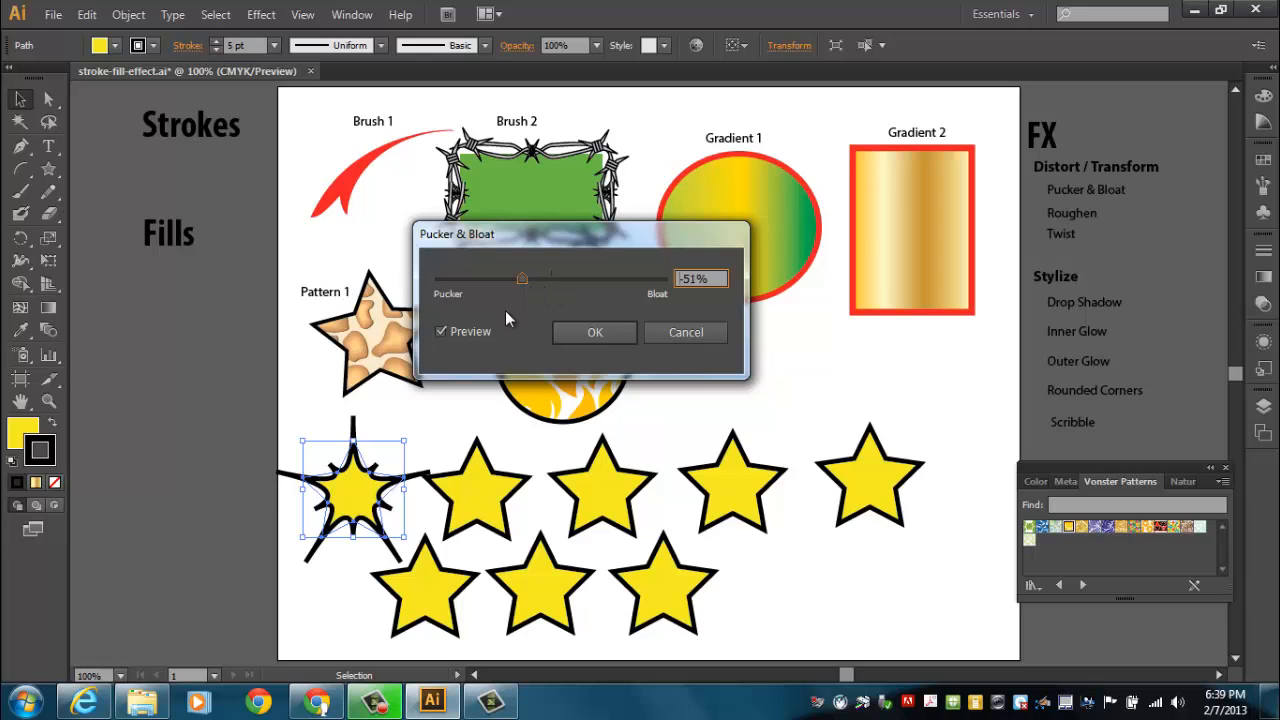
{"action": "left_click", "coordinate": [584, 332]}
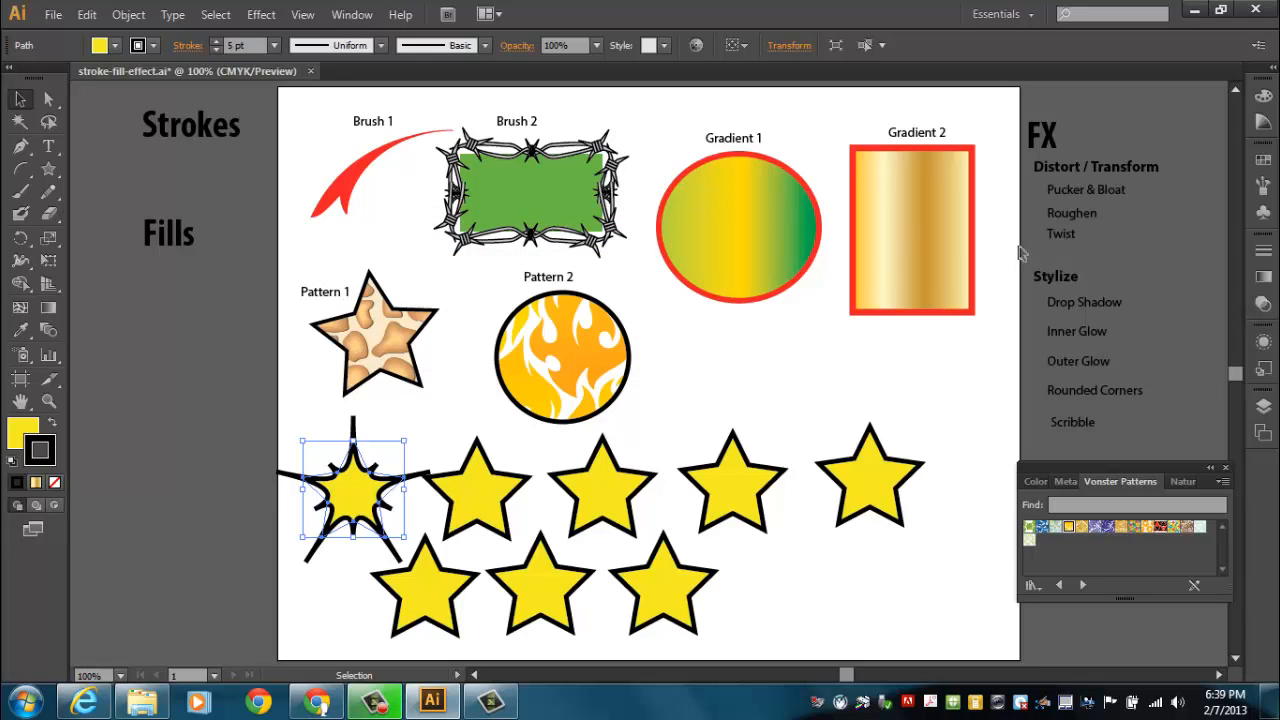
{"action": "left_click_drag", "start_coordinate": [1103, 192], "coordinate": [345, 420]}
Shift the second upper-row star right, roughen it with 3% relative size, detail 5/in and smooth points, and place the Roughen label above it.
{"action": "left_click_drag", "start_coordinate": [476, 495], "coordinate": [491, 486]}
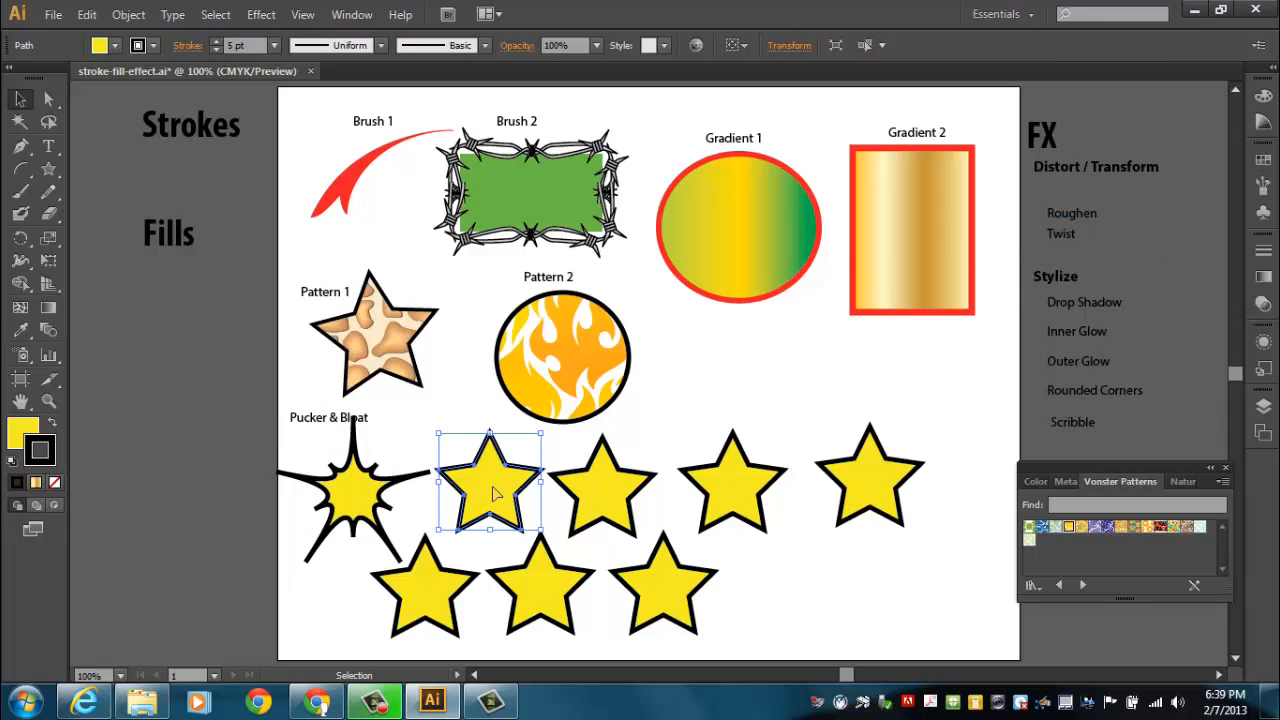
{"action": "left_click", "coordinate": [264, 15]}
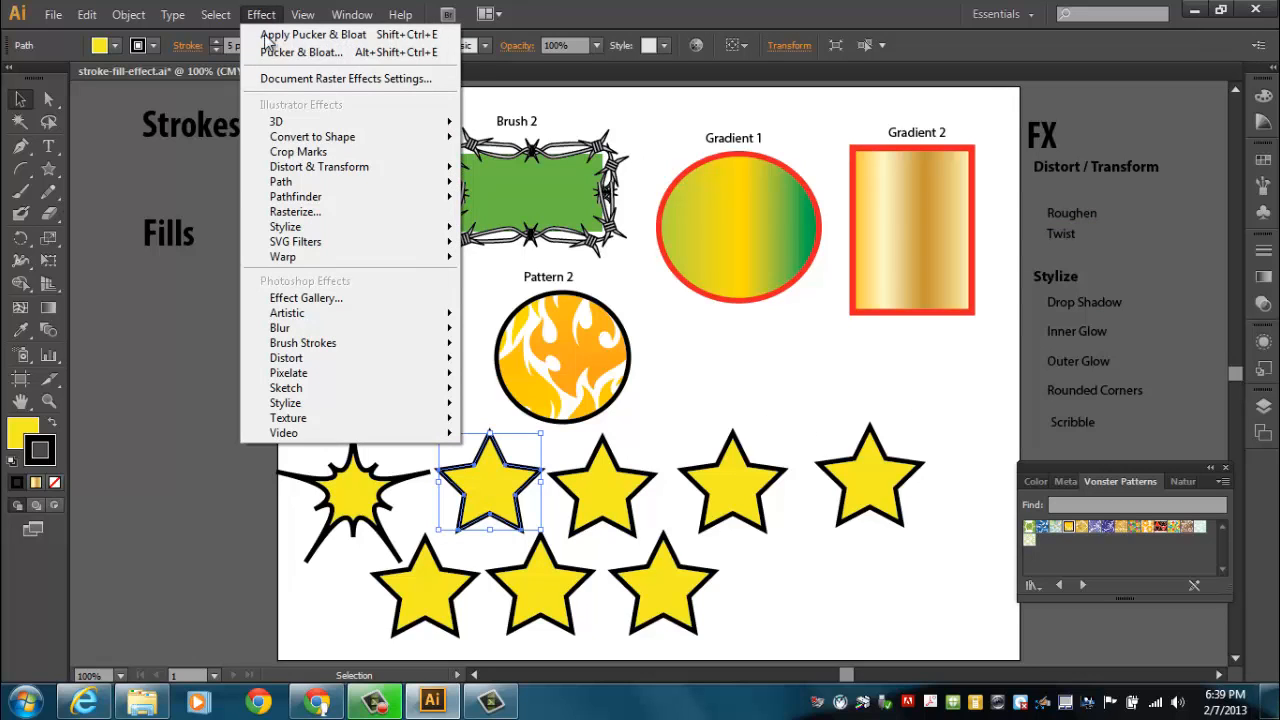
{"action": "mouse_move", "coordinate": [272, 166]}
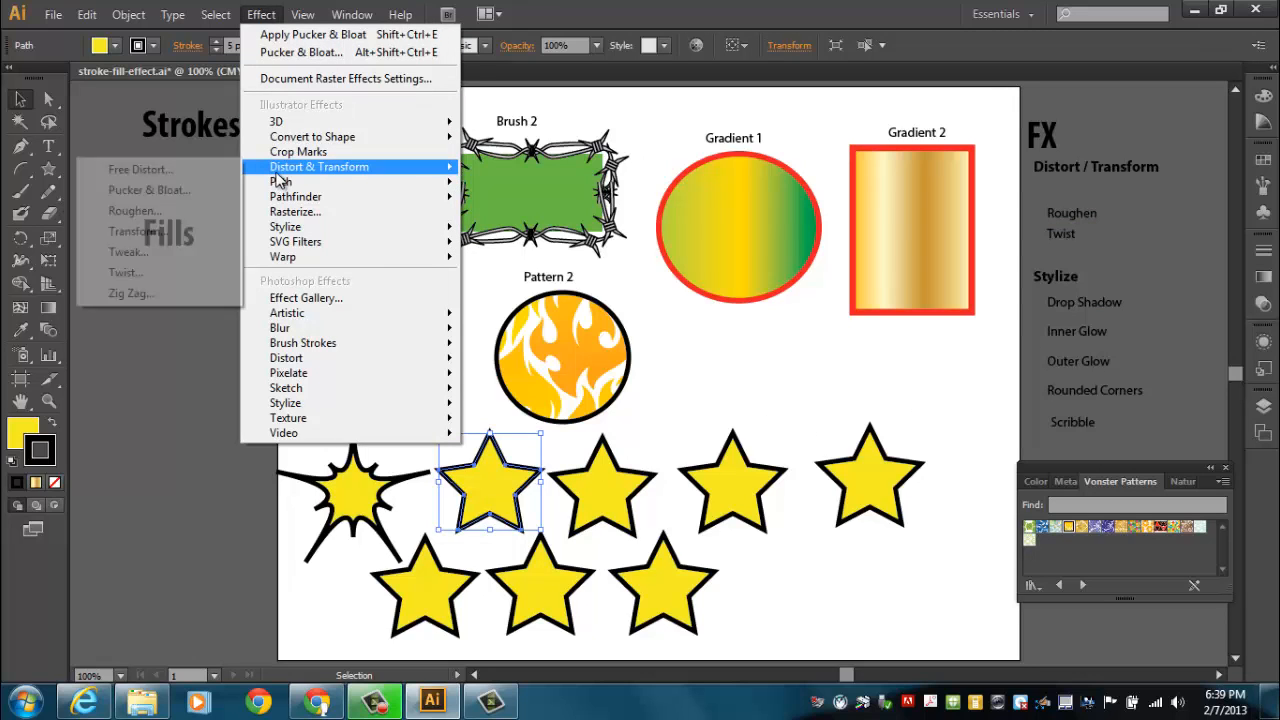
{"action": "left_click", "coordinate": [134, 211]}
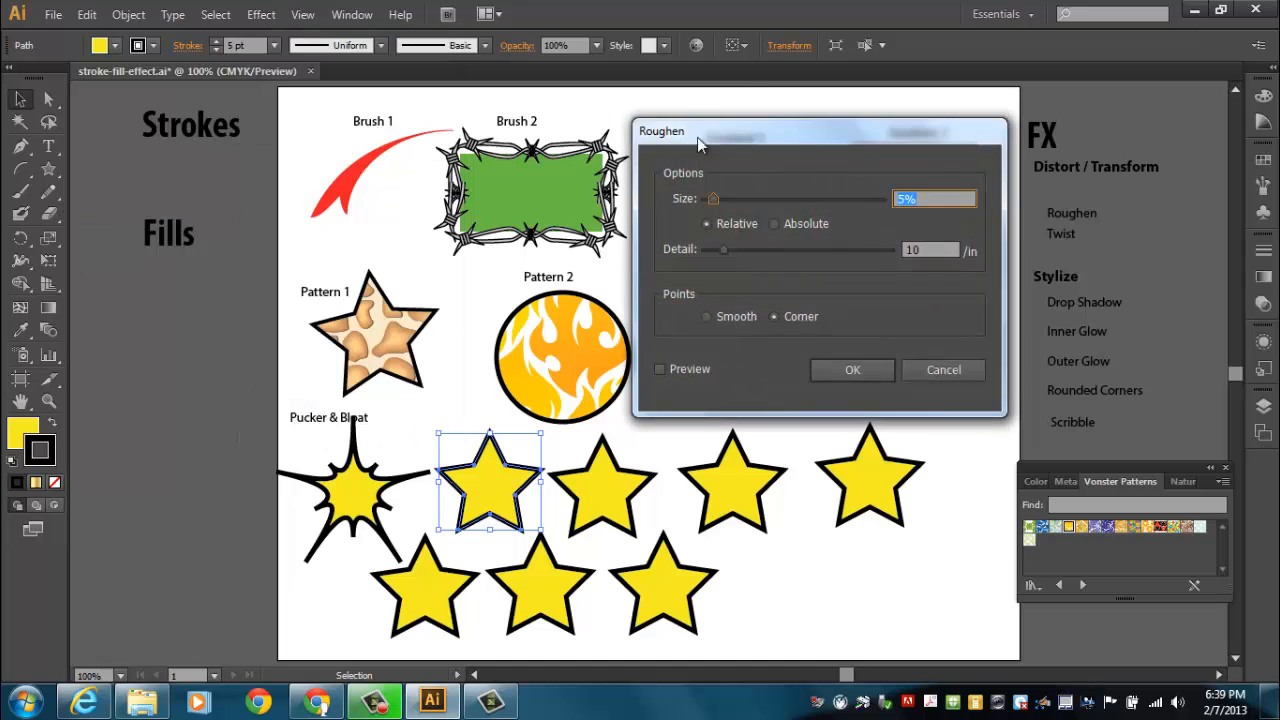
{"action": "left_click_drag", "start_coordinate": [718, 131], "coordinate": [640, 146]}
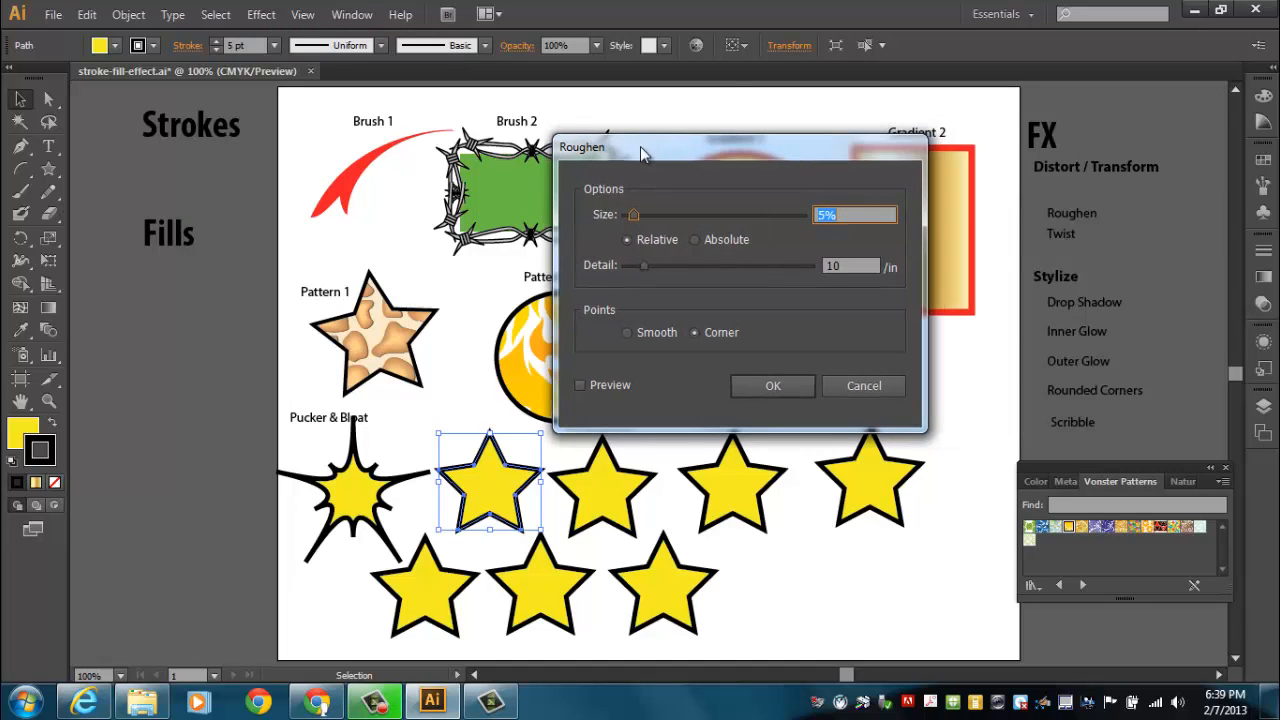
{"action": "left_click", "coordinate": [579, 385]}
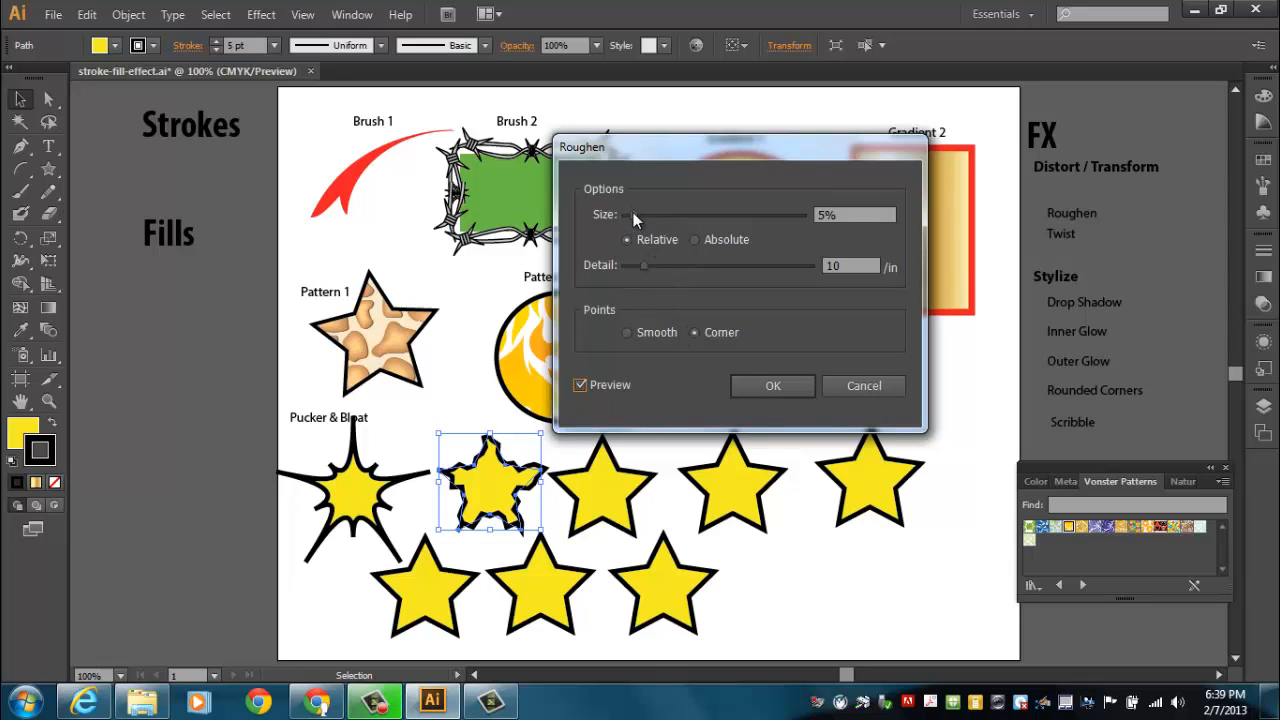
{"action": "left_click_drag", "start_coordinate": [633, 214], "coordinate": [631, 219]}
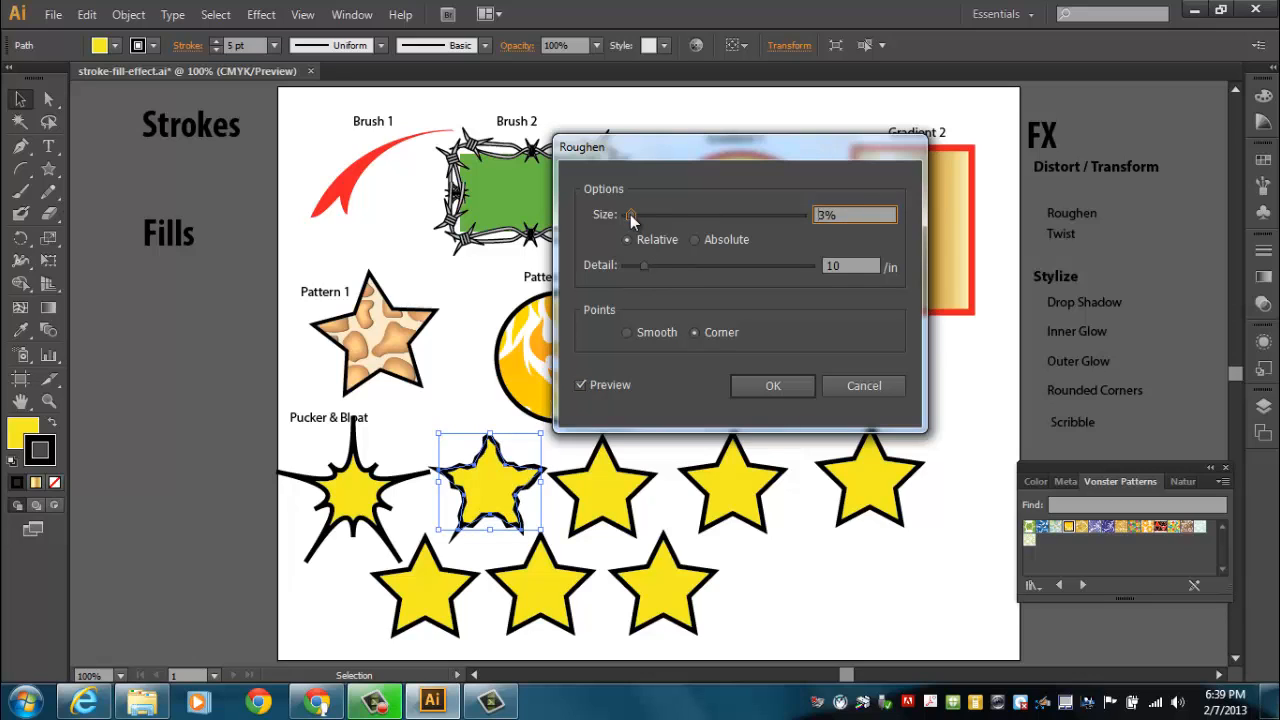
{"action": "left_click_drag", "start_coordinate": [644, 264], "coordinate": [636, 278]}
{"action": "left_click", "coordinate": [630, 333]}
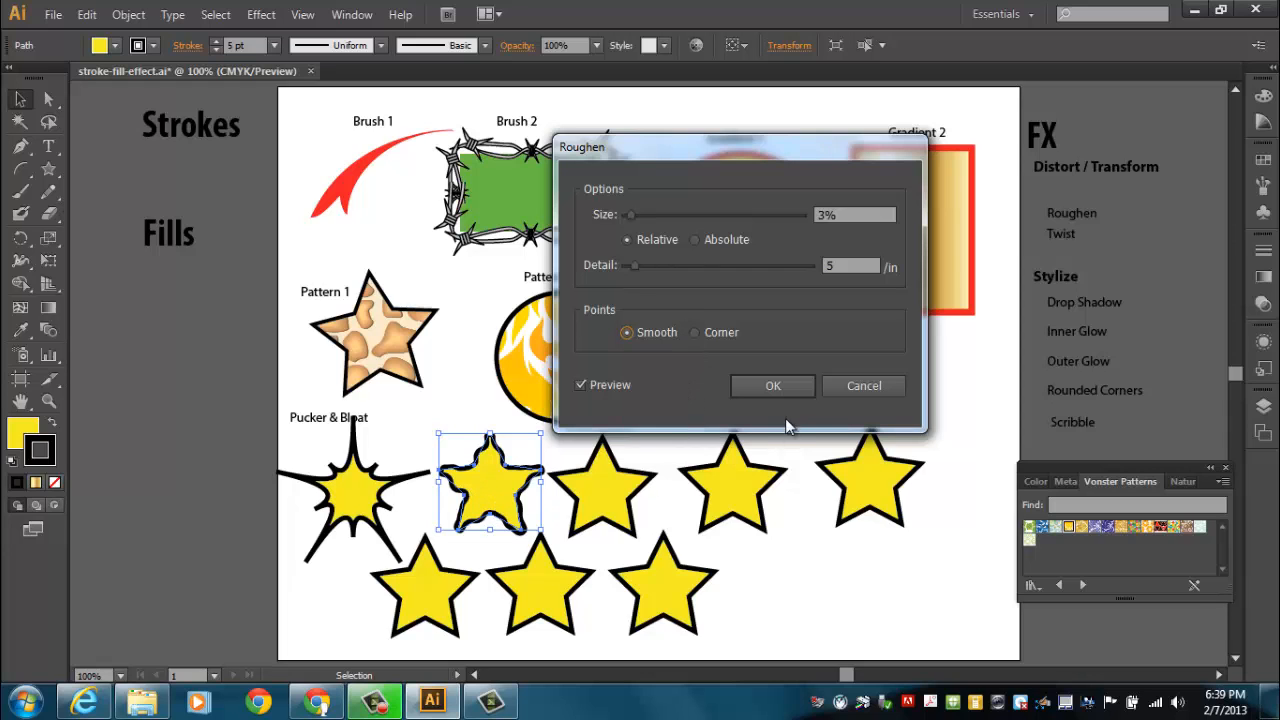
{"action": "left_click", "coordinate": [773, 386]}
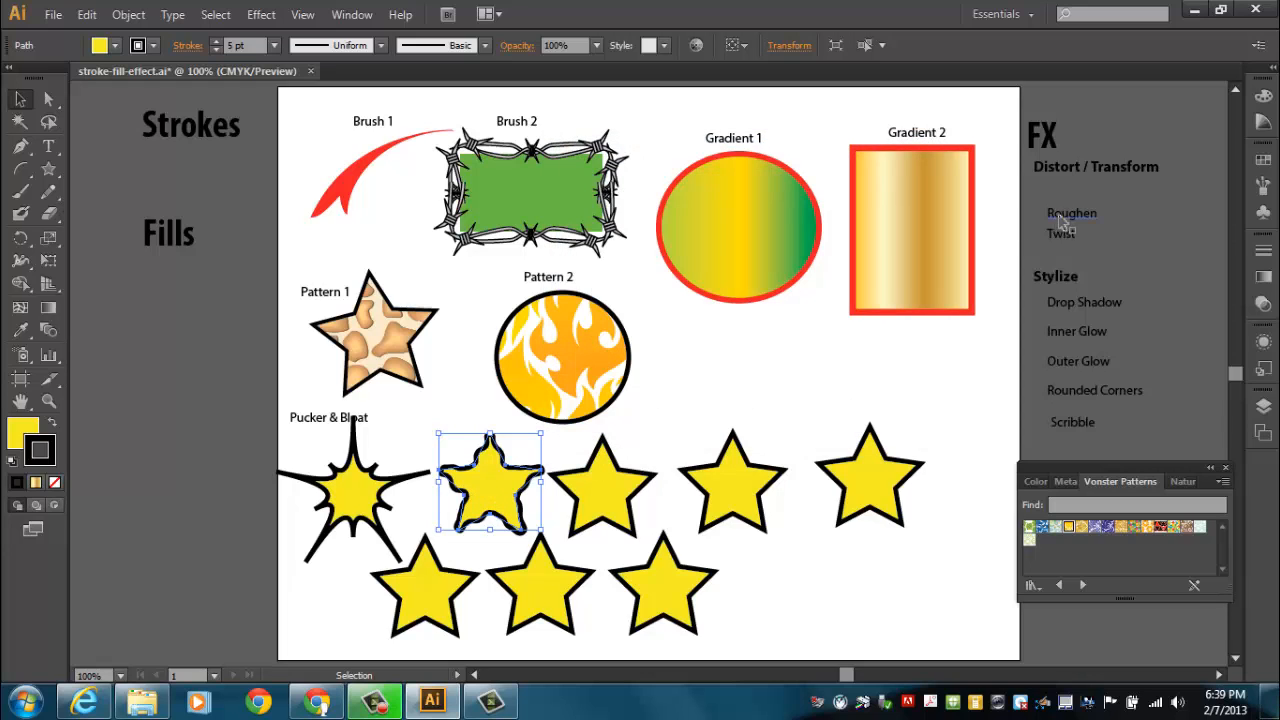
{"action": "left_click_drag", "start_coordinate": [1058, 216], "coordinate": [471, 427]}
Nudge the third upper-row star right, apply a 360° Twist effect to it, and place the Twist label above it.
{"action": "left_click_drag", "start_coordinate": [600, 488], "coordinate": [615, 492]}
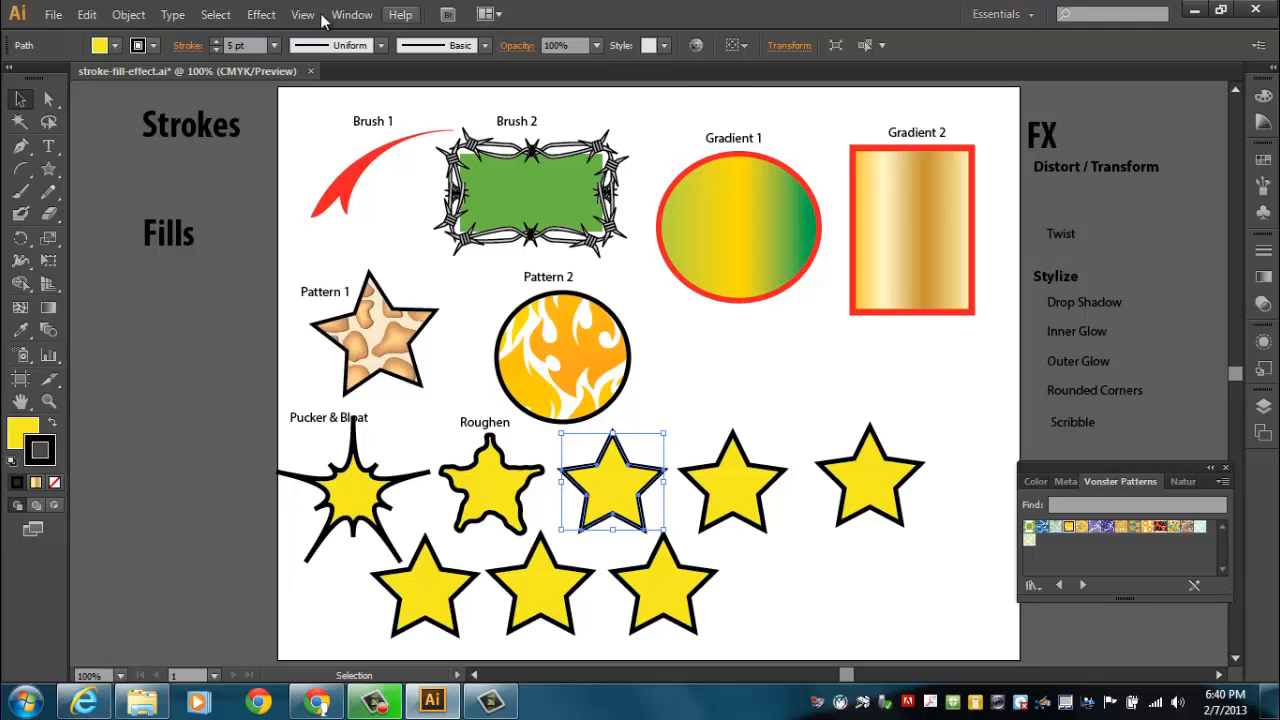
{"action": "left_click", "coordinate": [252, 16]}
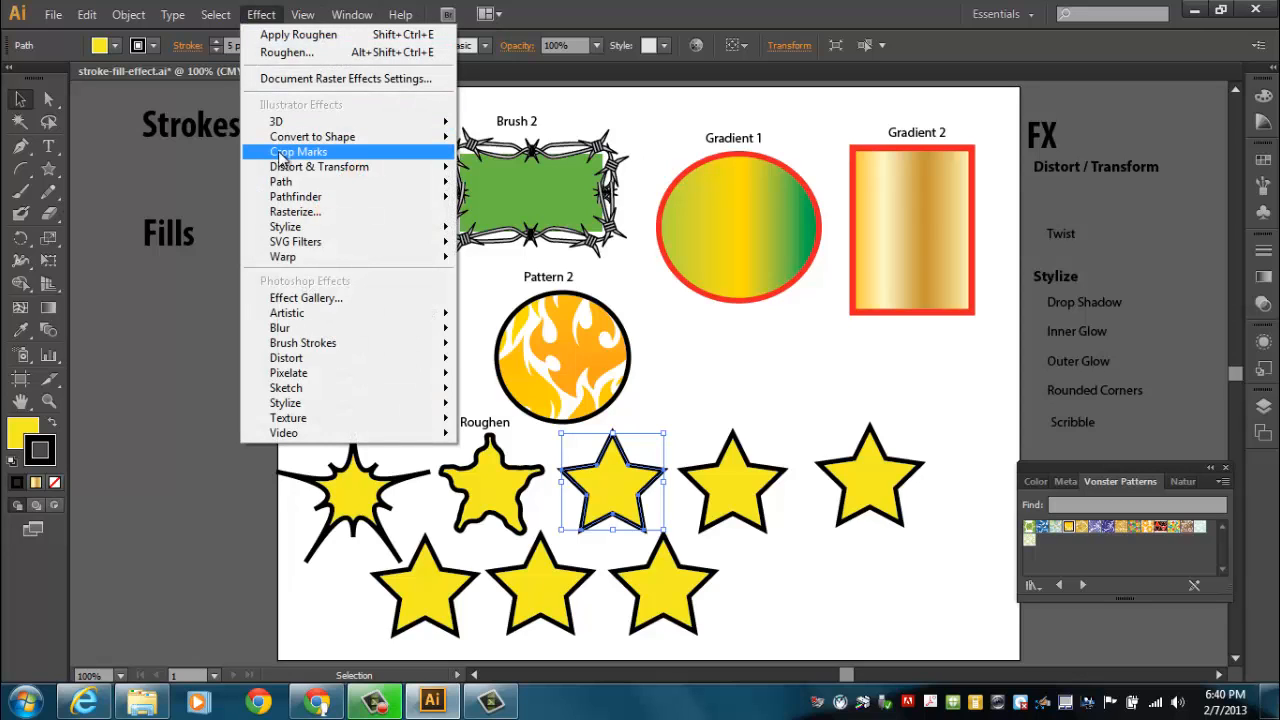
{"action": "mouse_move", "coordinate": [285, 168]}
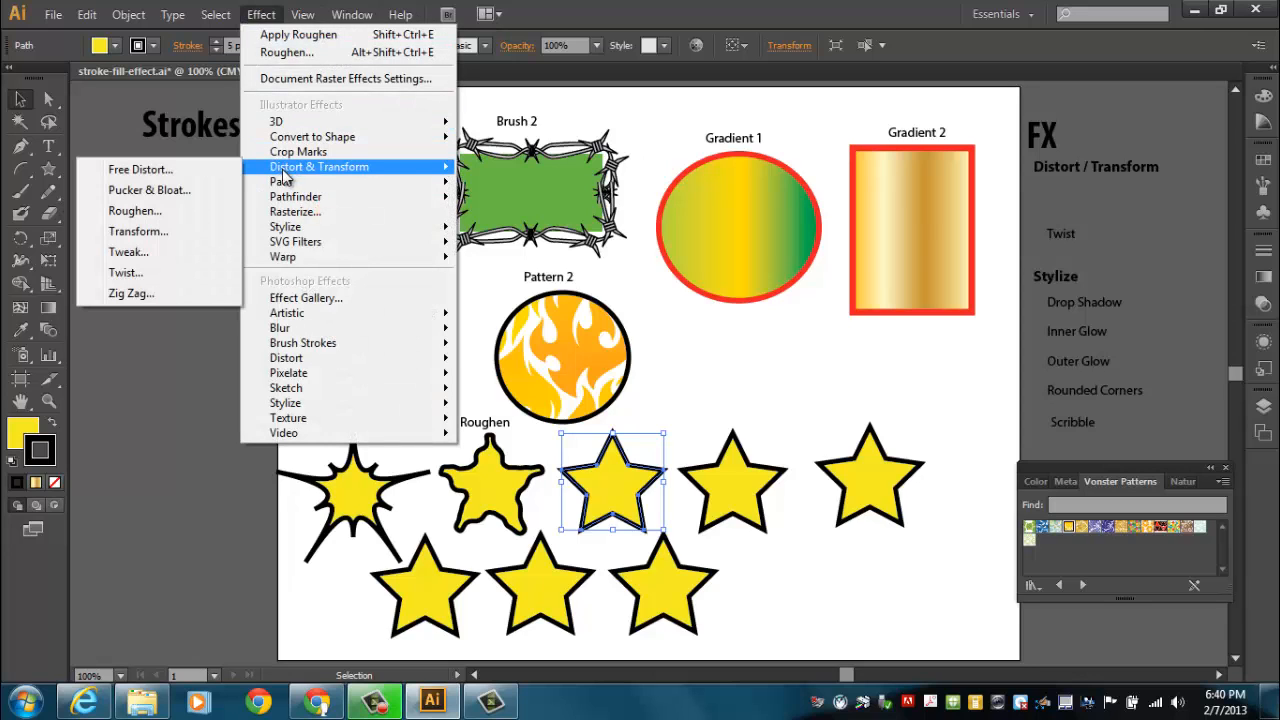
{"action": "left_click", "coordinate": [140, 274]}
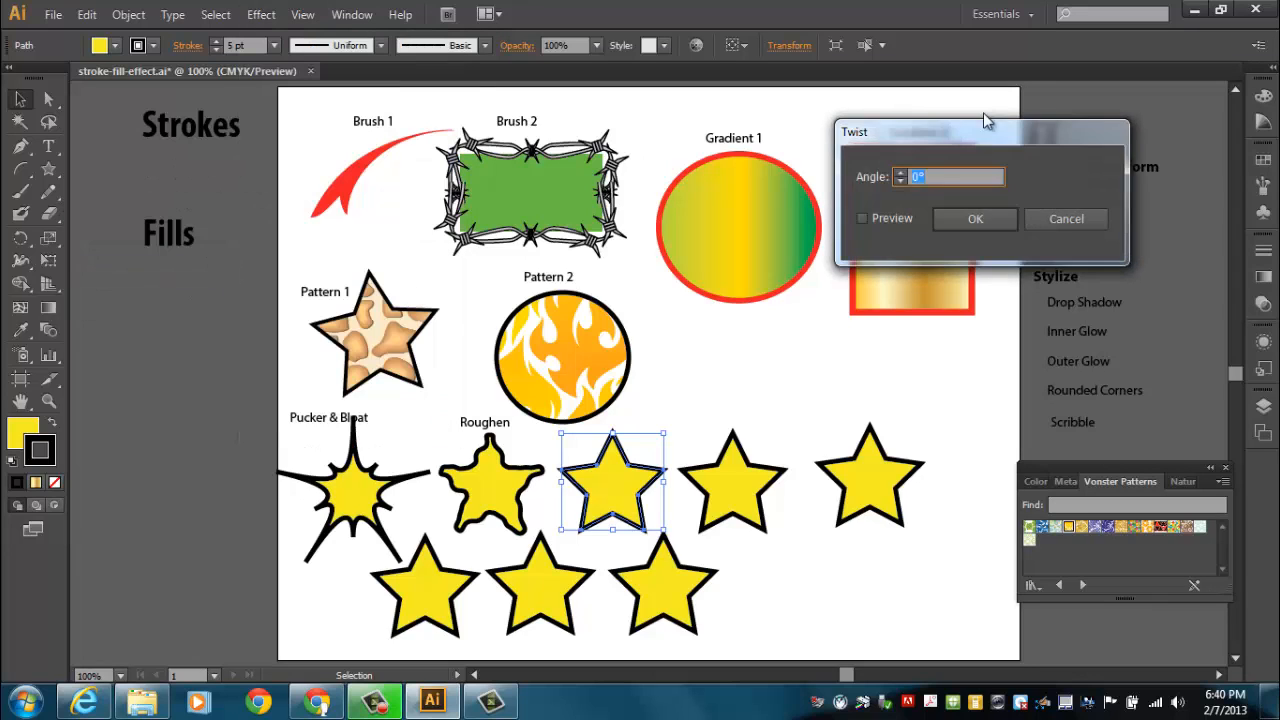
{"action": "left_click_drag", "start_coordinate": [983, 114], "coordinate": [641, 260]}
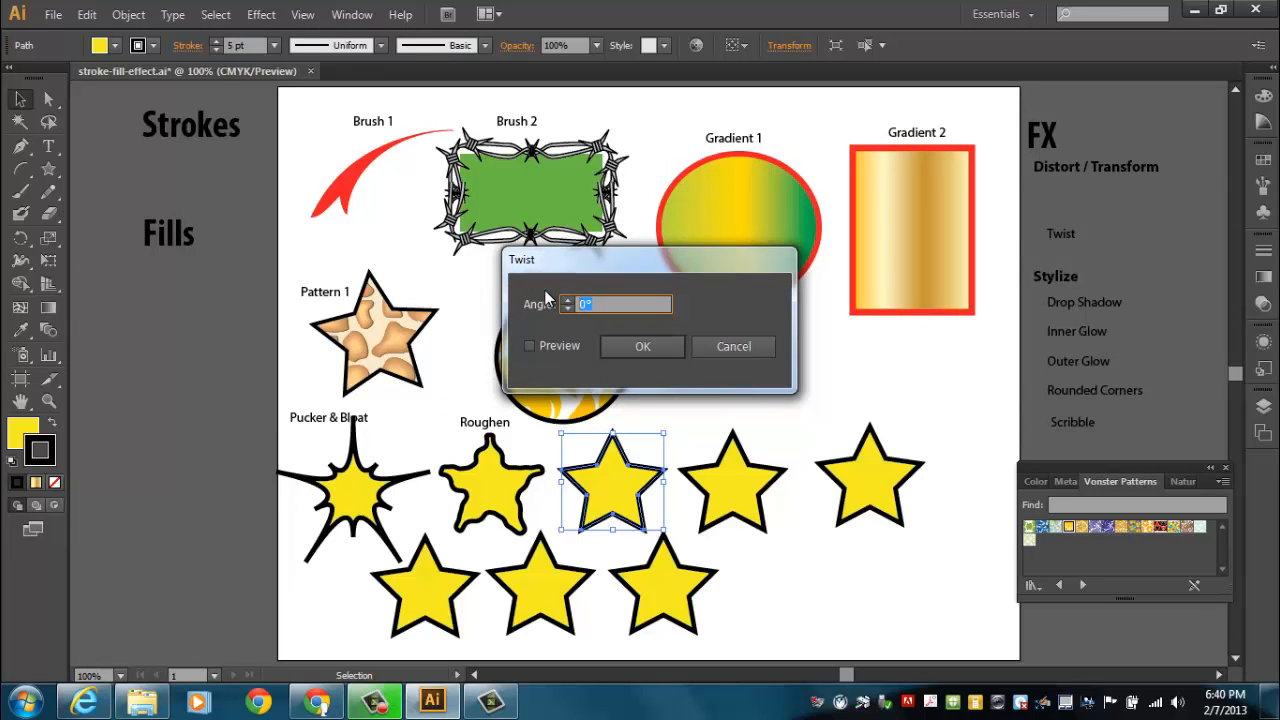
{"action": "type", "text": "360"}
{"action": "left_click", "coordinate": [528, 346]}
{"action": "left_click", "coordinate": [645, 350]}
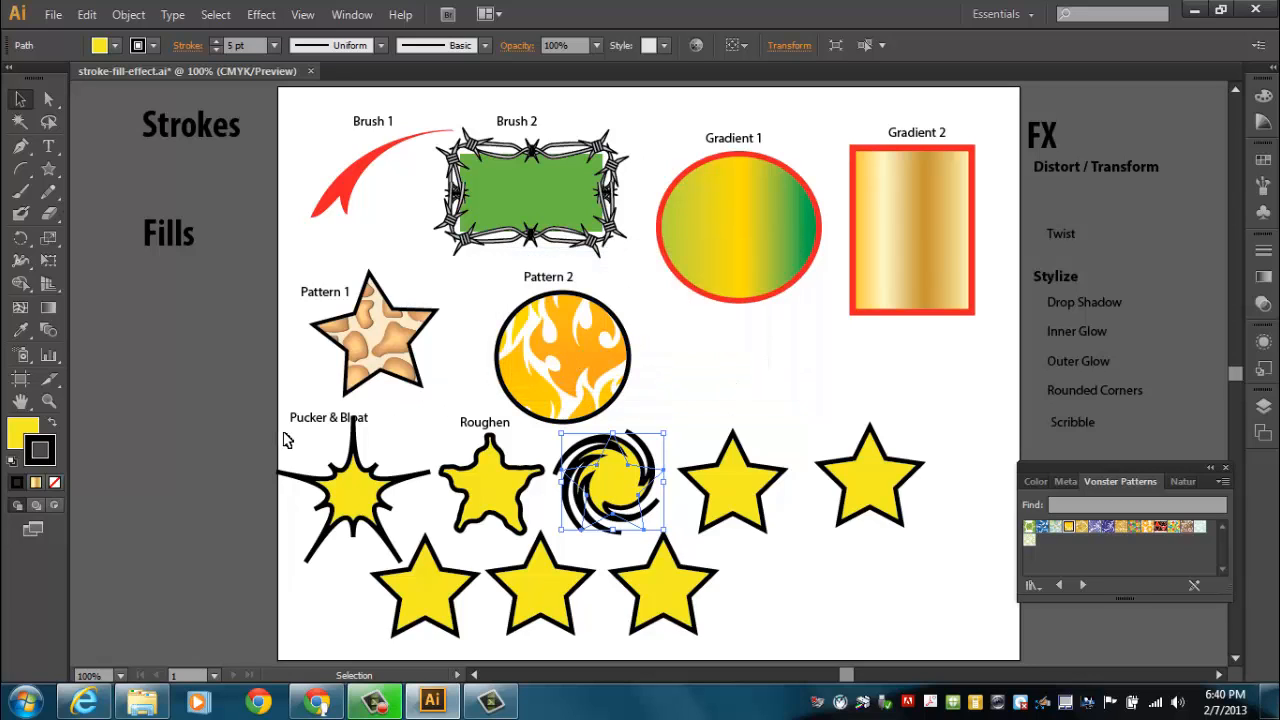
{"action": "left_click_drag", "start_coordinate": [1075, 236], "coordinate": [636, 426]}
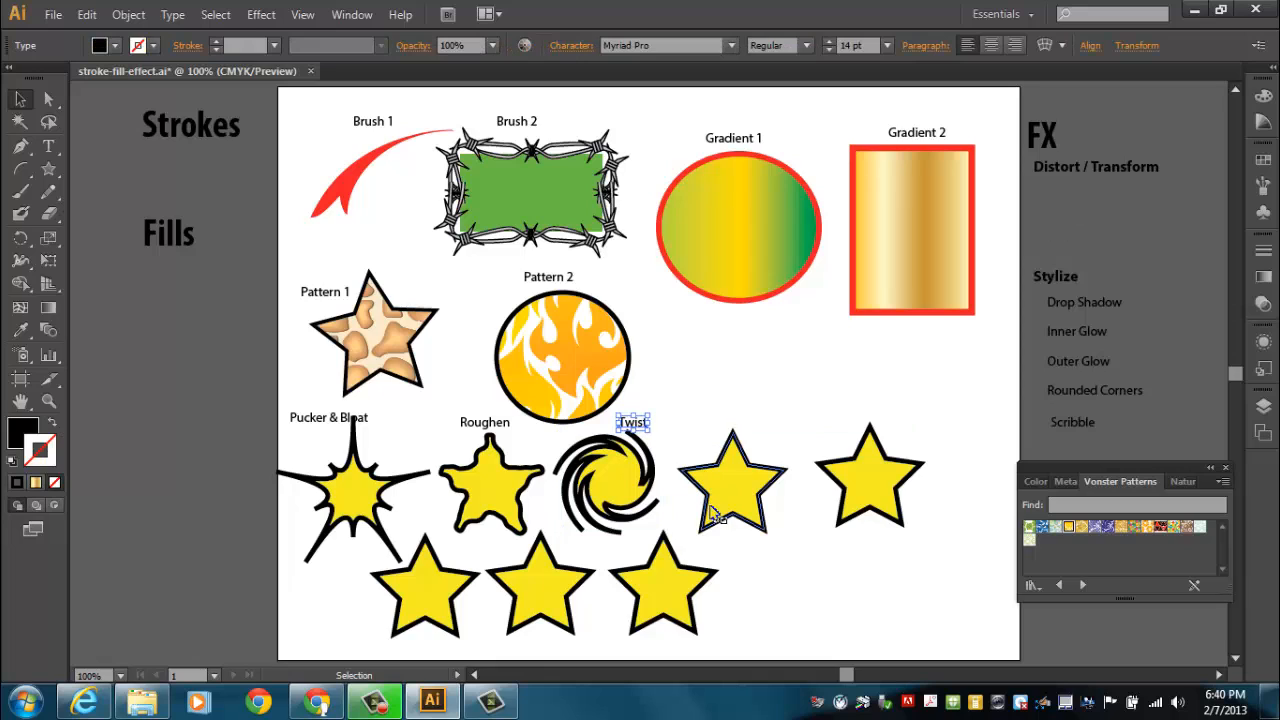
Give the fourth upper-row star a black Multiply drop shadow with 75% opacity, 7 pt offsets and 5 pt blur, and place its label above.
{"action": "left_click", "coordinate": [734, 498]}
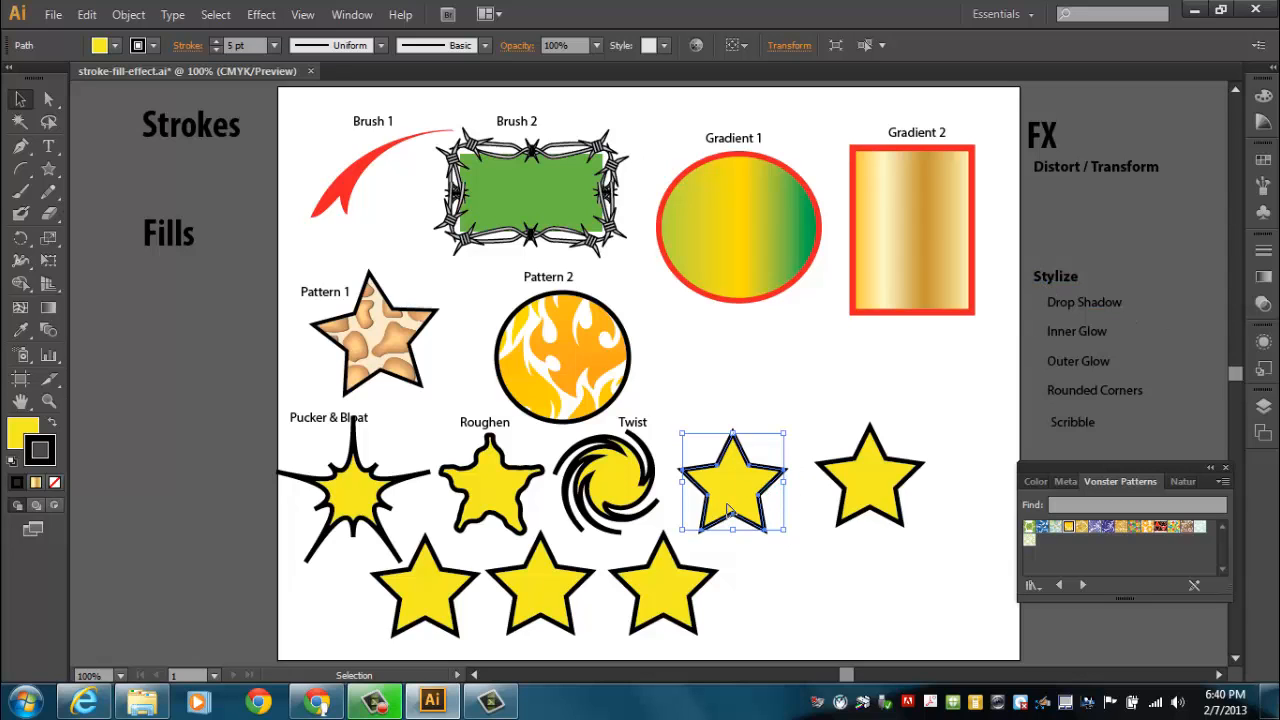
{"action": "left_click", "coordinate": [258, 15]}
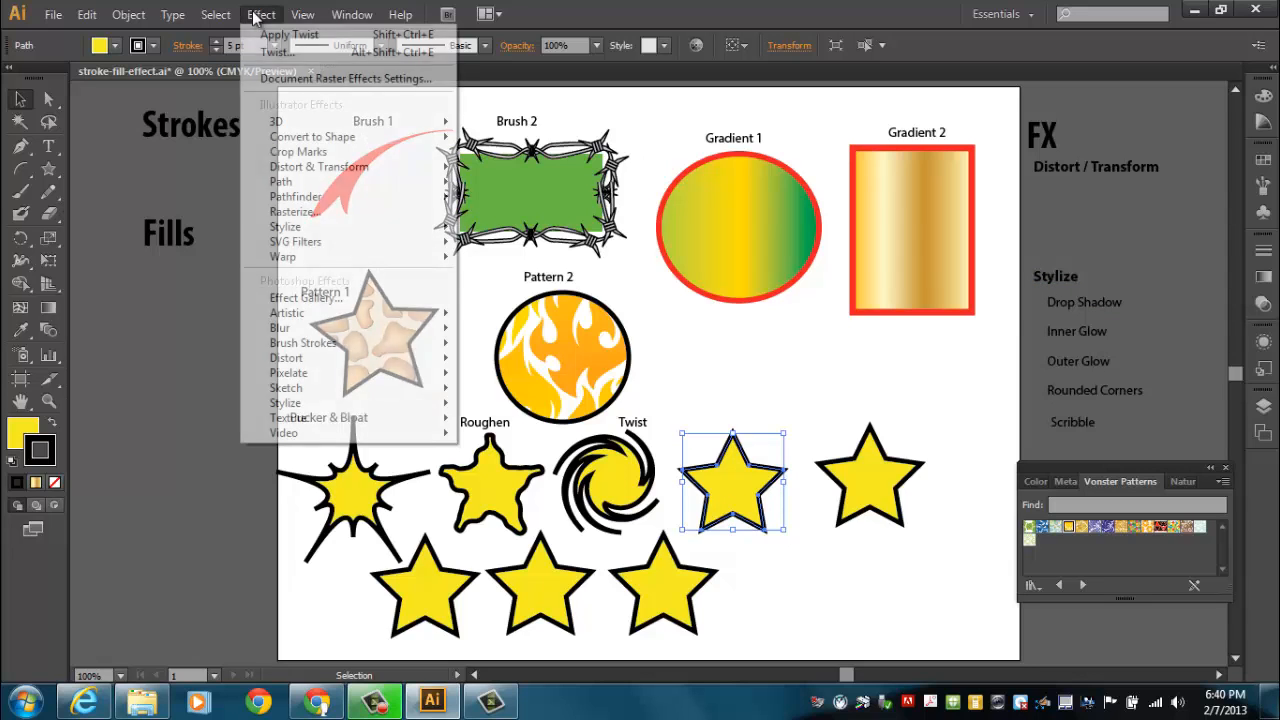
{"action": "mouse_move", "coordinate": [283, 232]}
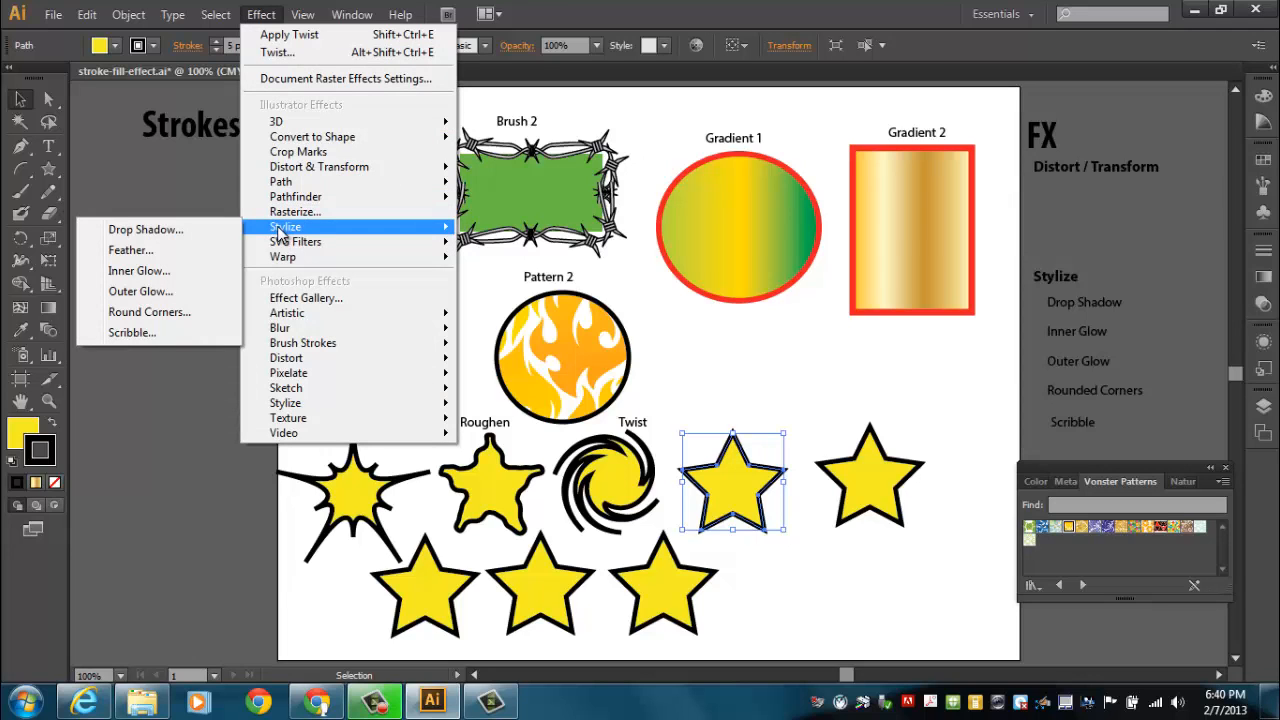
{"action": "left_click", "coordinate": [135, 231]}
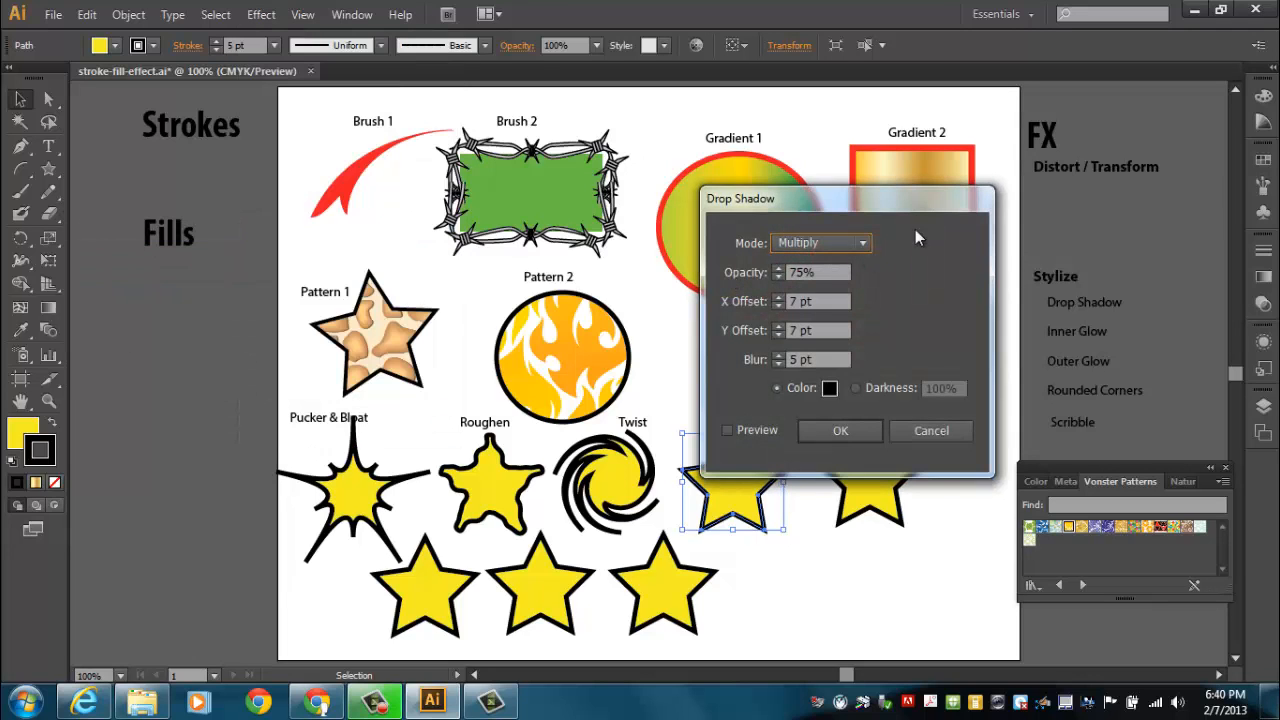
{"action": "left_click_drag", "start_coordinate": [872, 201], "coordinate": [812, 159]}
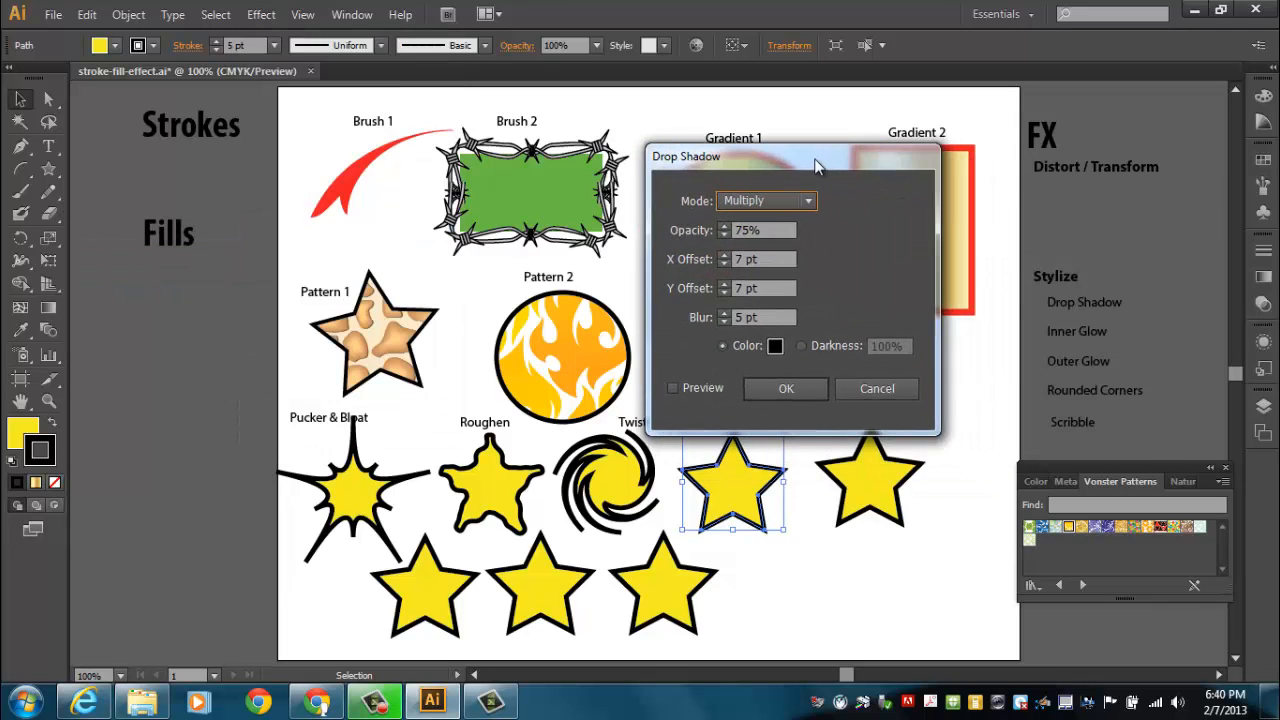
{"action": "left_click", "coordinate": [667, 388]}
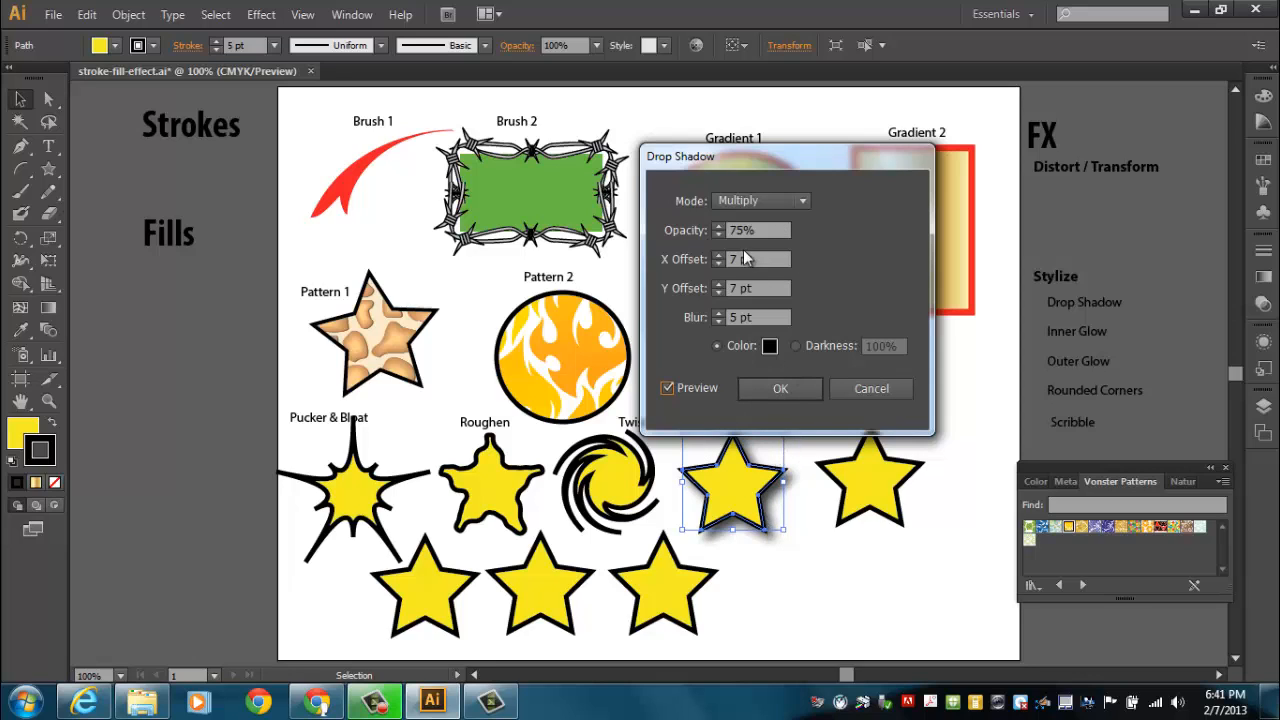
{"action": "left_click", "coordinate": [782, 390]}
{"action": "left_click_drag", "start_coordinate": [1078, 306], "coordinate": [733, 424]}
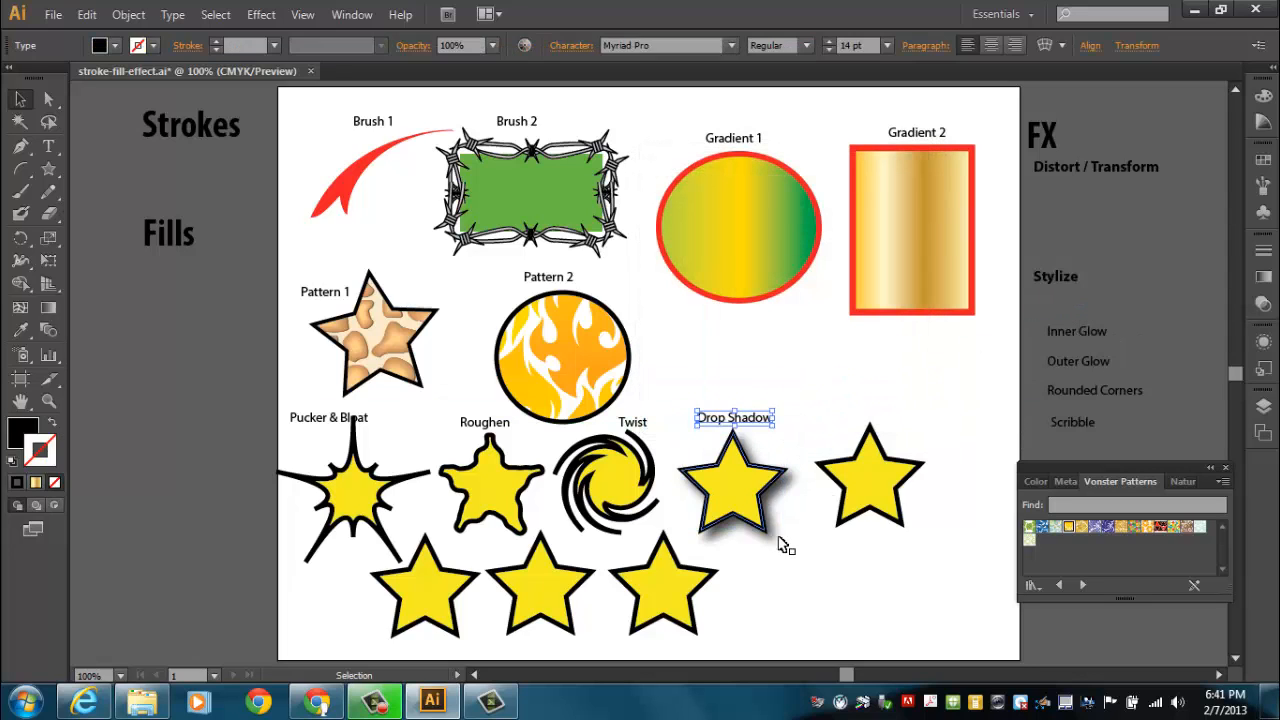
Start an Inner Glow effect on the fifth upper-row star with preview on and a 13 pt blur from the edge.
{"action": "left_click", "coordinate": [888, 492]}
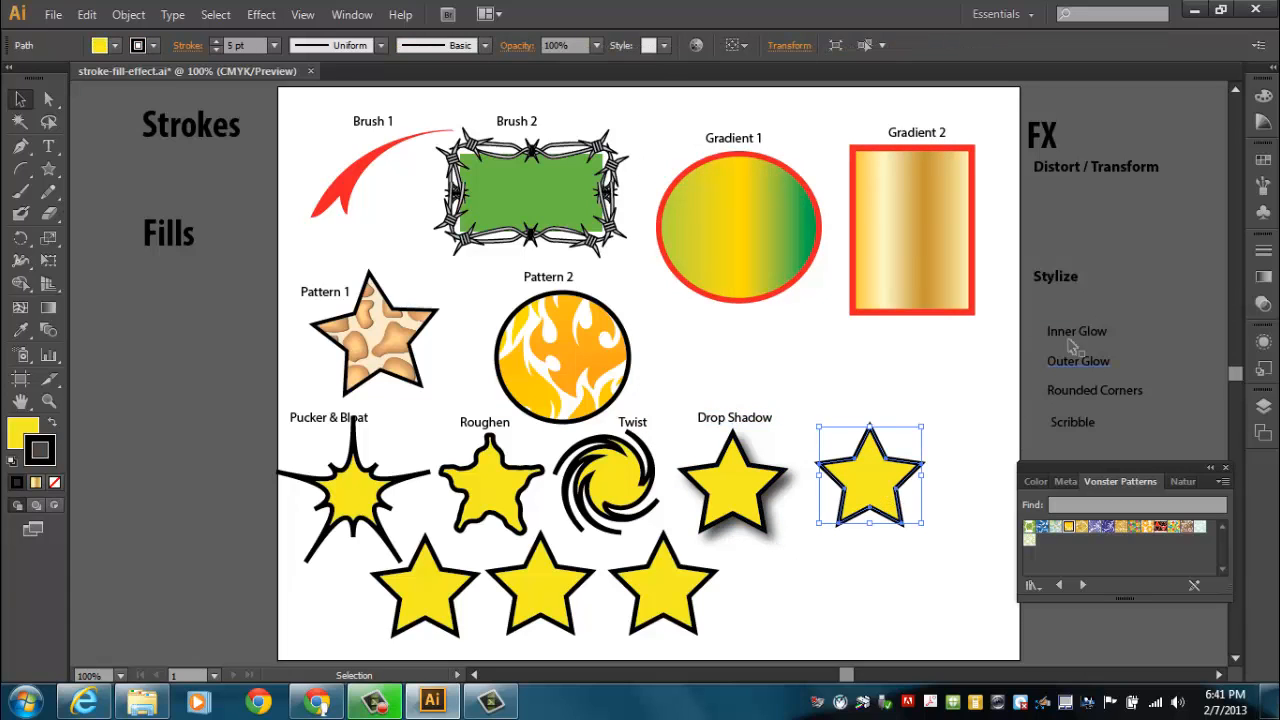
{"action": "left_click", "coordinate": [260, 14]}
{"action": "mouse_move", "coordinate": [286, 232]}
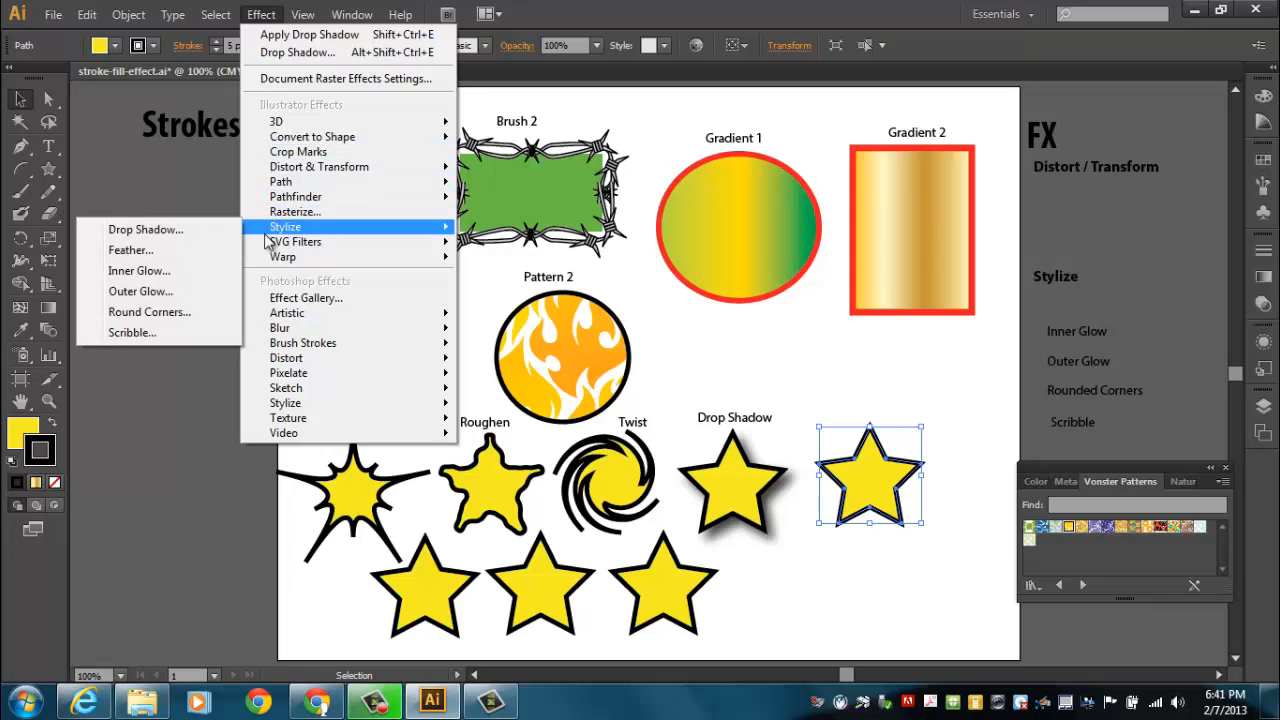
{"action": "left_click", "coordinate": [158, 273]}
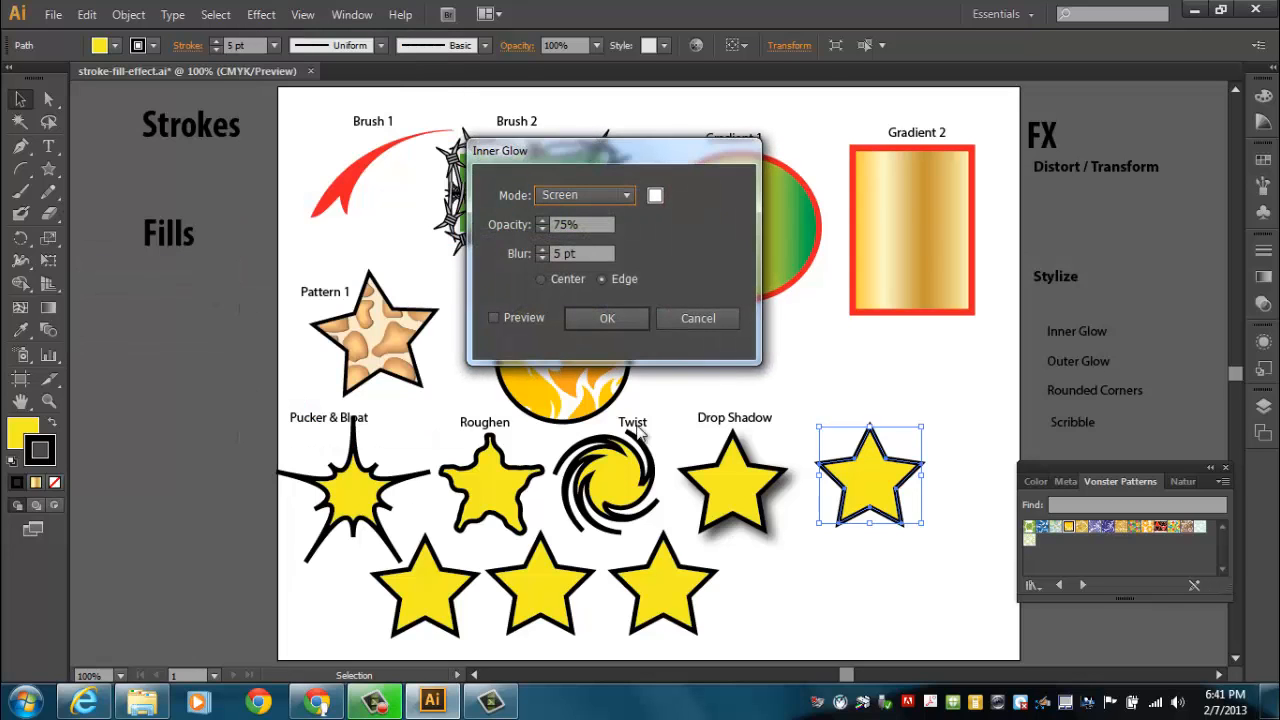
{"action": "left_click", "coordinate": [501, 319]}
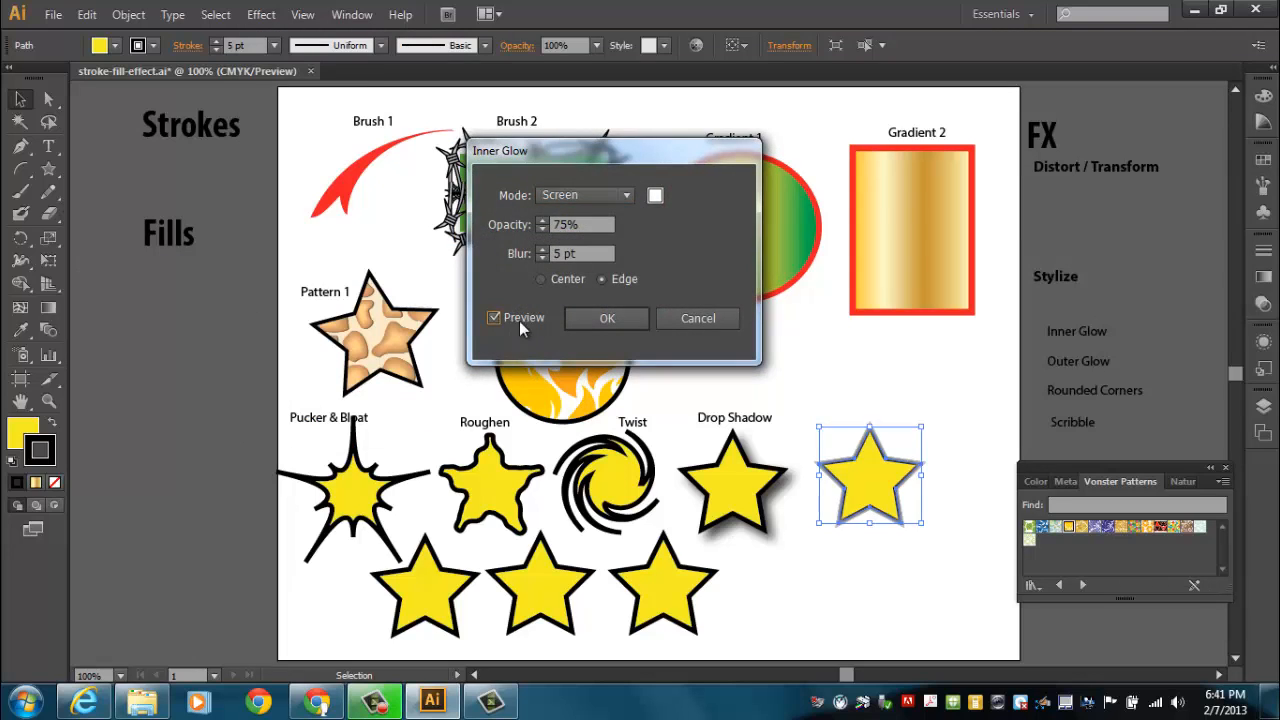
{"action": "left_click", "coordinate": [542, 250]}
{"action": "left_click", "coordinate": [542, 250]}
{"action": "left_click", "coordinate": [542, 250]}
{"action": "left_click", "coordinate": [542, 250]}
{"action": "left_click", "coordinate": [542, 250]}
{"action": "left_click", "coordinate": [542, 250]}
{"action": "left_click", "coordinate": [542, 250]}
{"action": "left_click", "coordinate": [542, 250]}
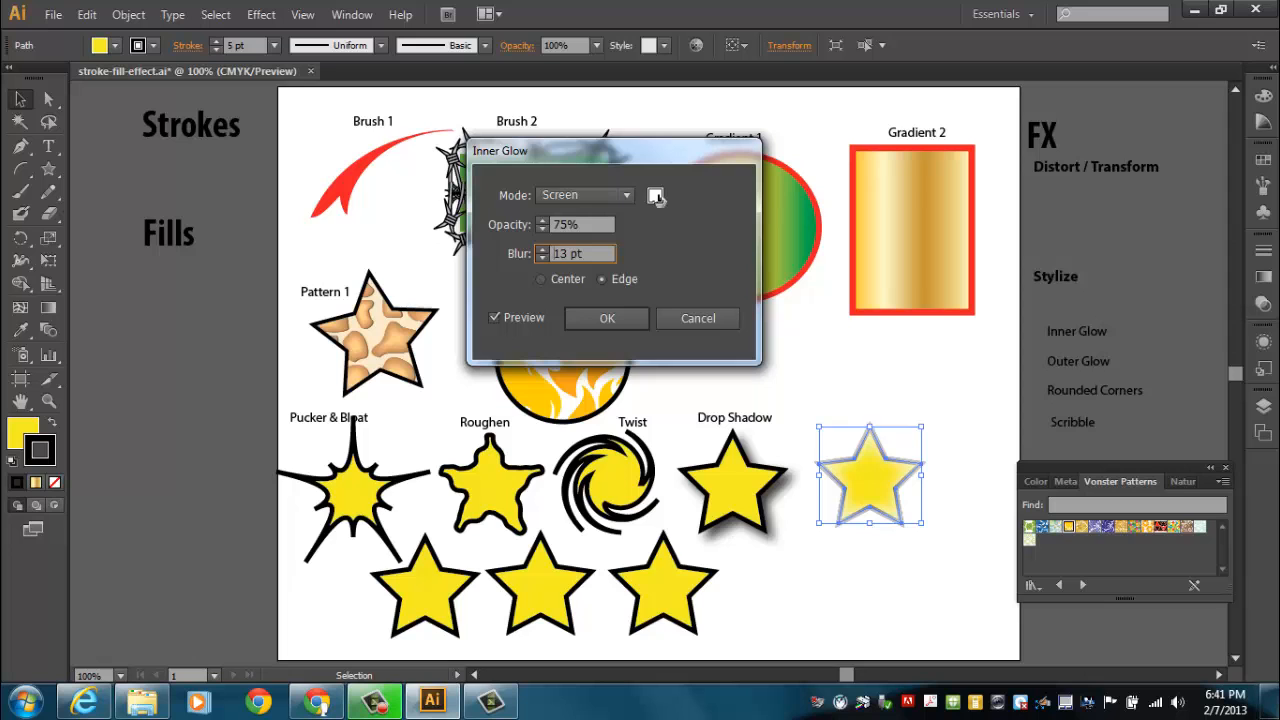
Apply the inner glow in red FF0049 with Normal mode, and place the Inner Glow label above the star.
{"action": "left_click", "coordinate": [655, 196]}
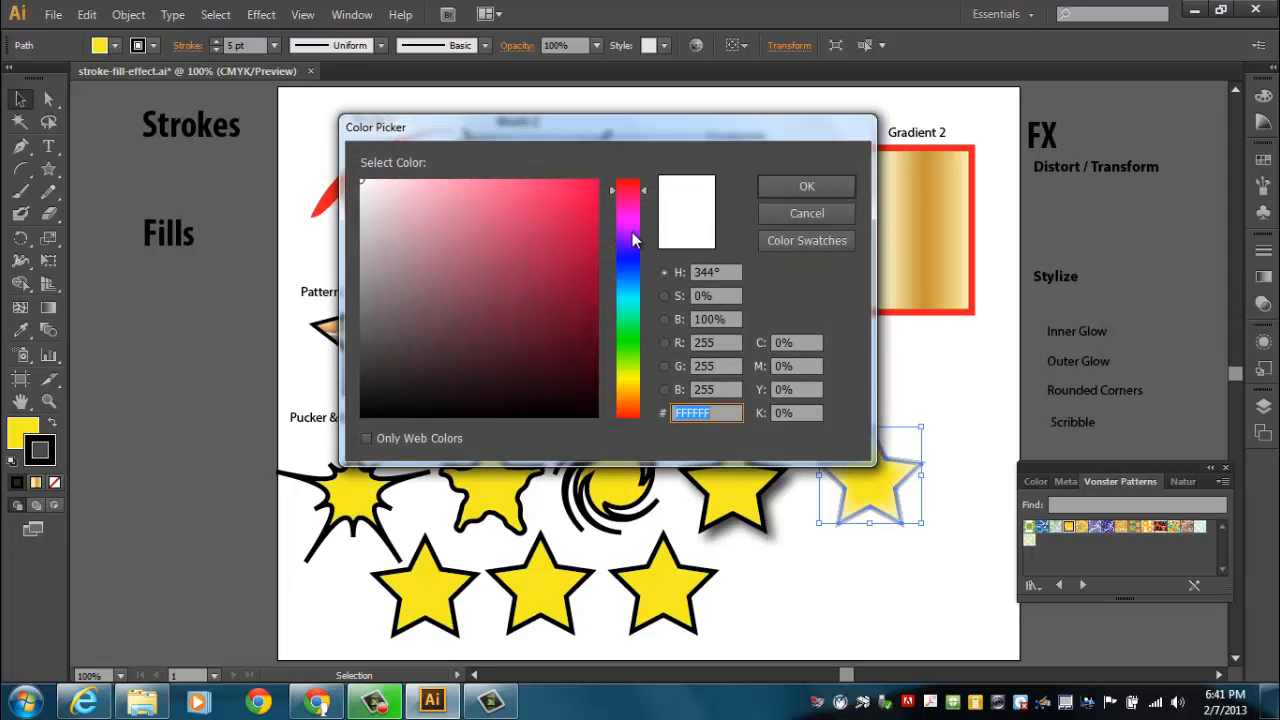
{"action": "left_click", "coordinate": [584, 194]}
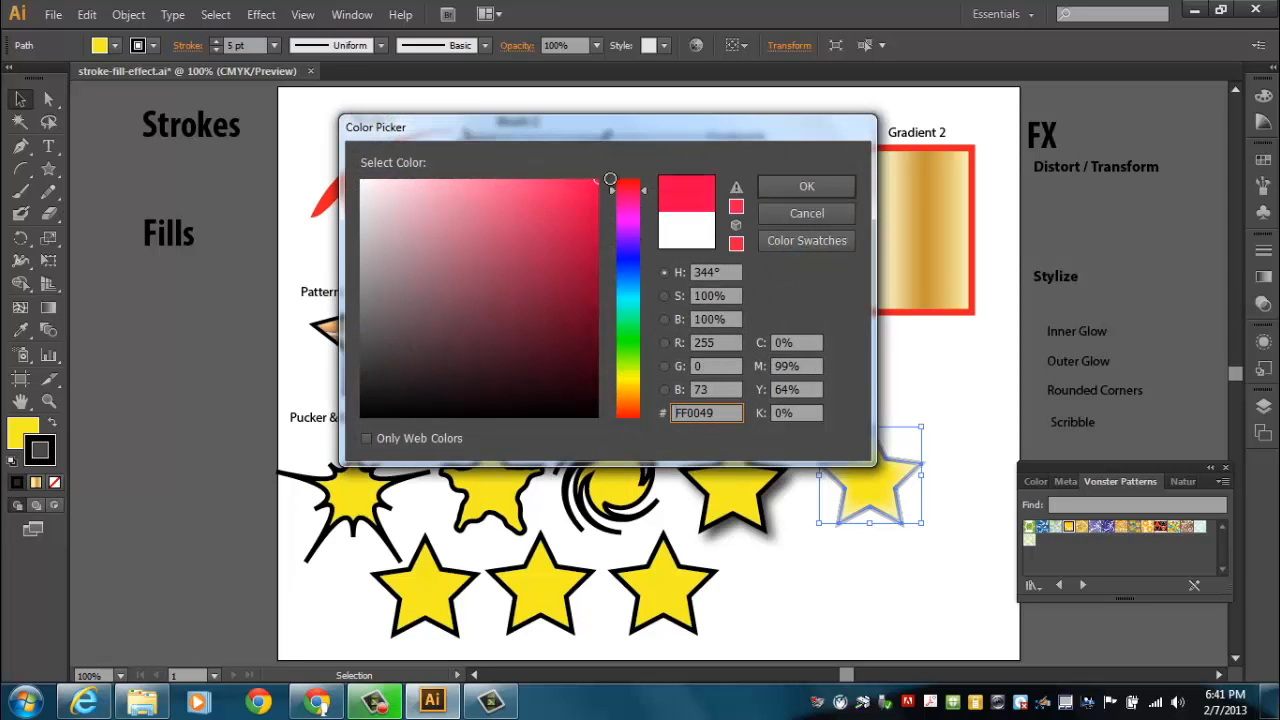
{"action": "left_click", "coordinate": [799, 189]}
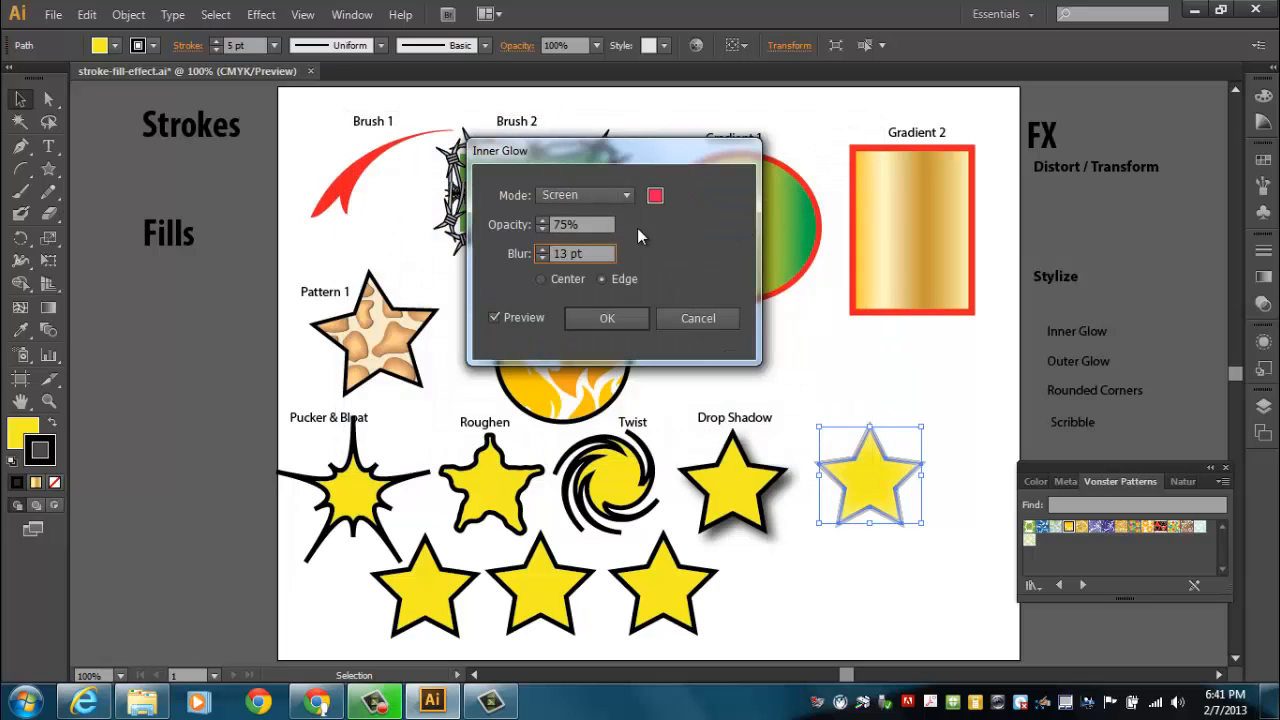
{"action": "left_click", "coordinate": [578, 196]}
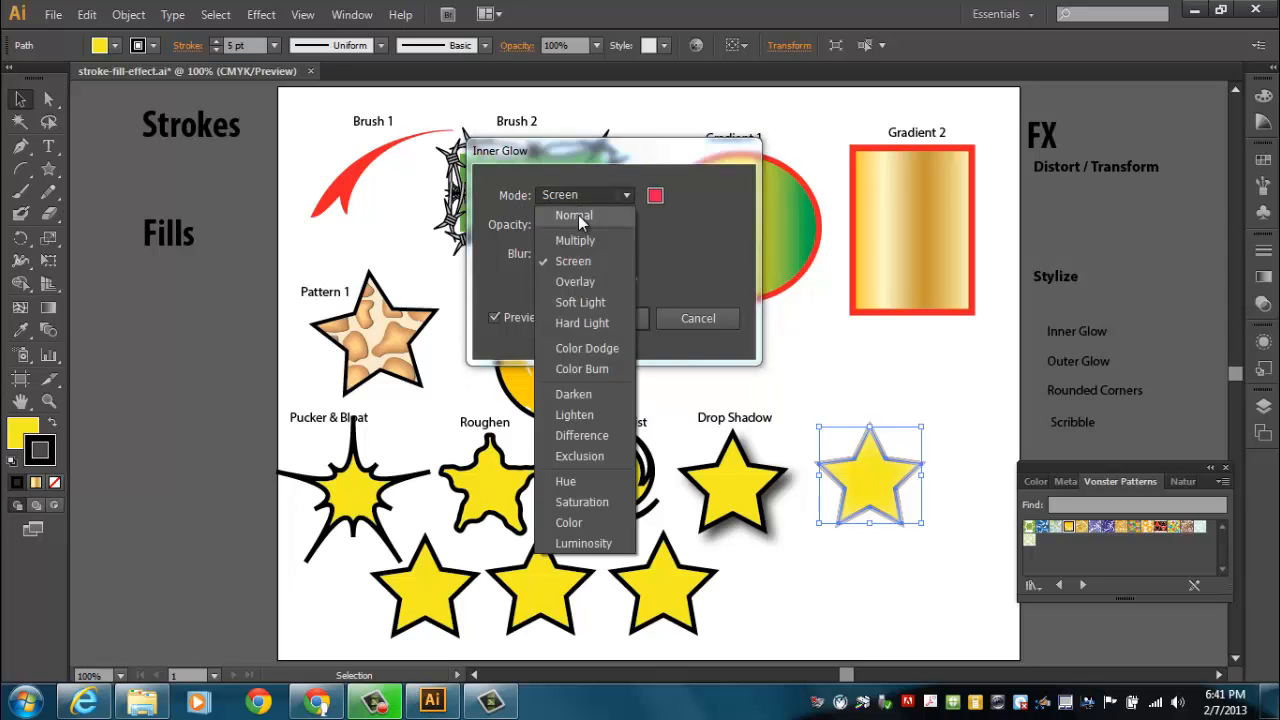
{"action": "left_click", "coordinate": [578, 215]}
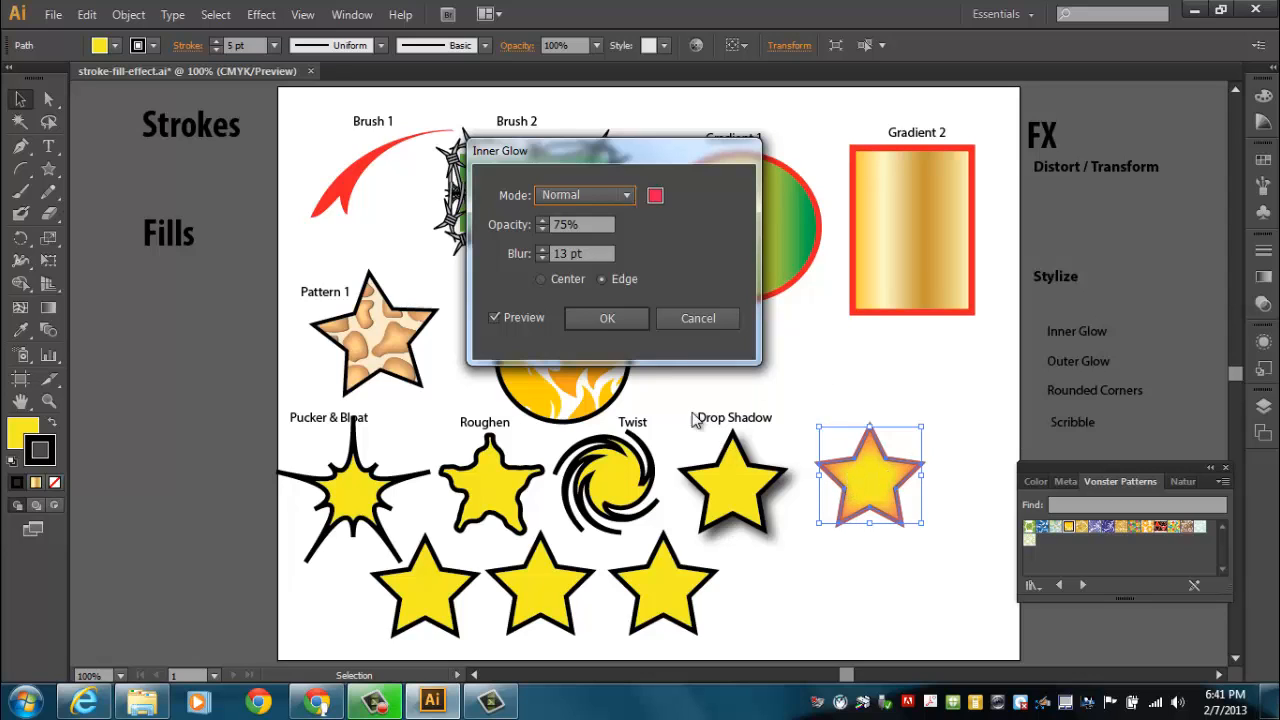
{"action": "left_click", "coordinate": [612, 318]}
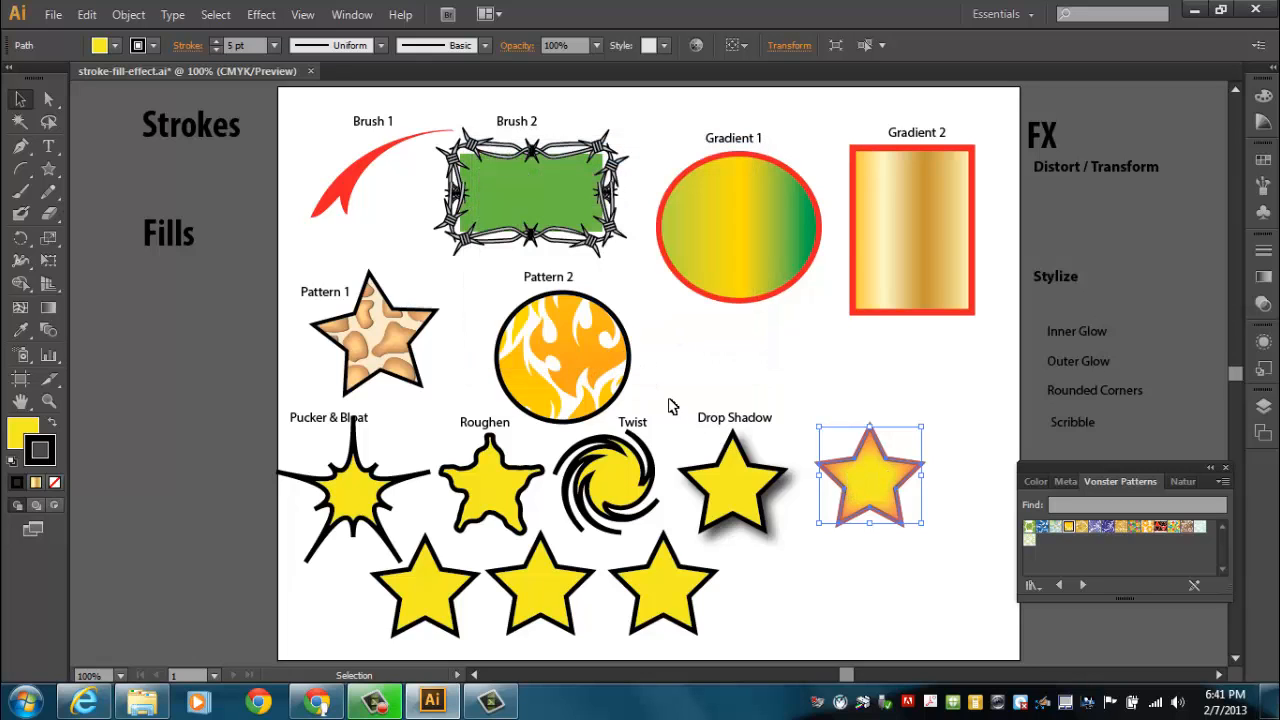
{"action": "left_click", "coordinate": [440, 598]}
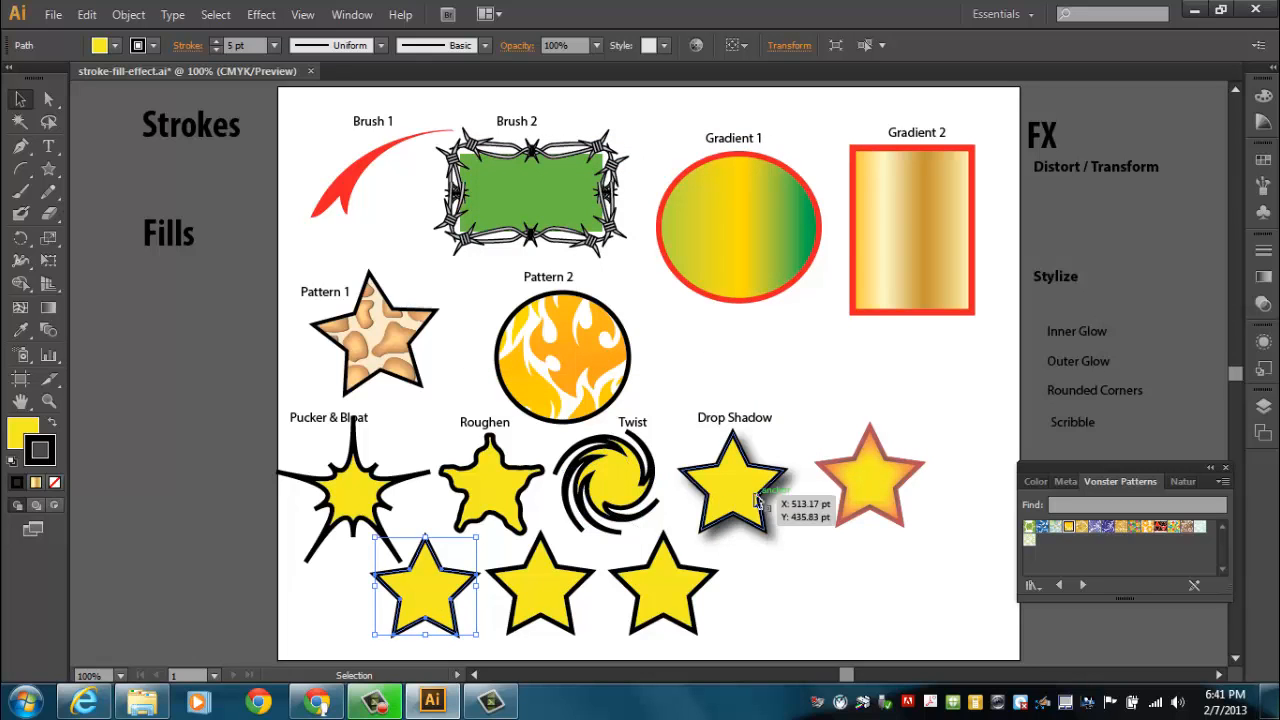
{"action": "left_click_drag", "start_coordinate": [1093, 331], "coordinate": [872, 413]}
Give the first lower-row star a black Screen outer glow with 75% opacity and 15 pt blur, and place the Outer Glow label beside it.
{"action": "left_click", "coordinate": [425, 612]}
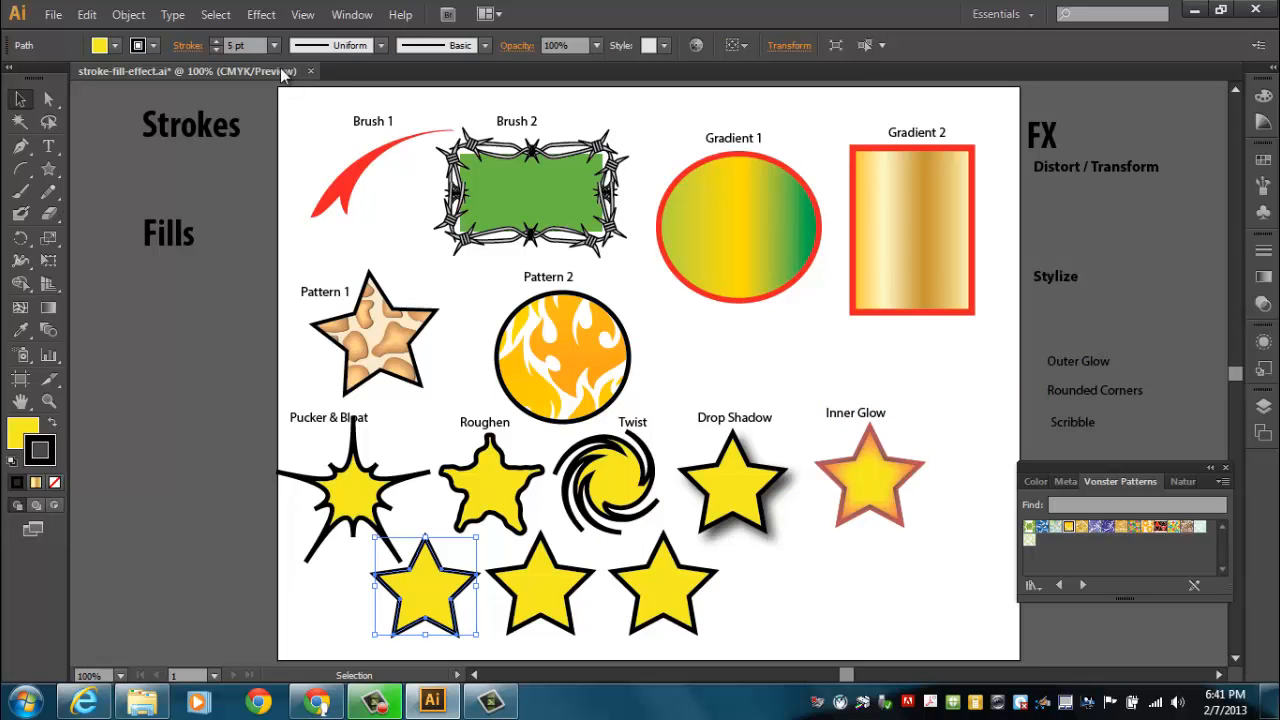
{"action": "left_click", "coordinate": [261, 14]}
{"action": "mouse_move", "coordinate": [316, 230]}
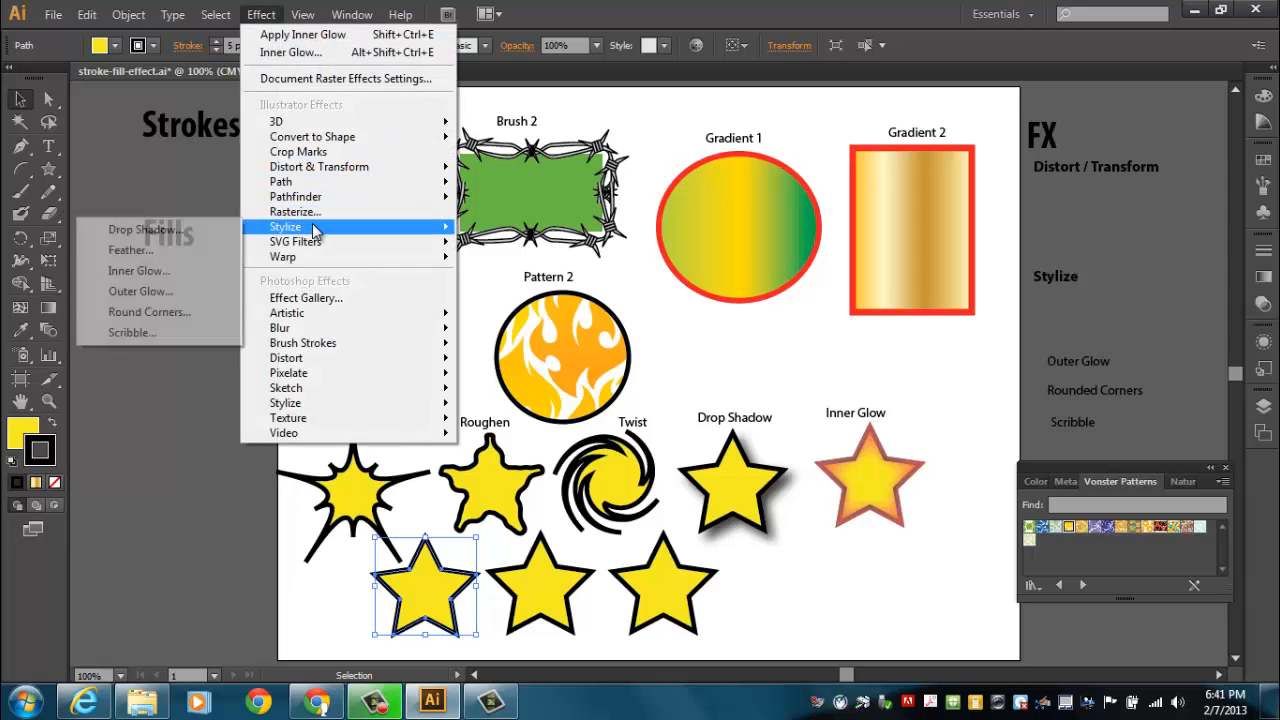
{"action": "left_click", "coordinate": [172, 291]}
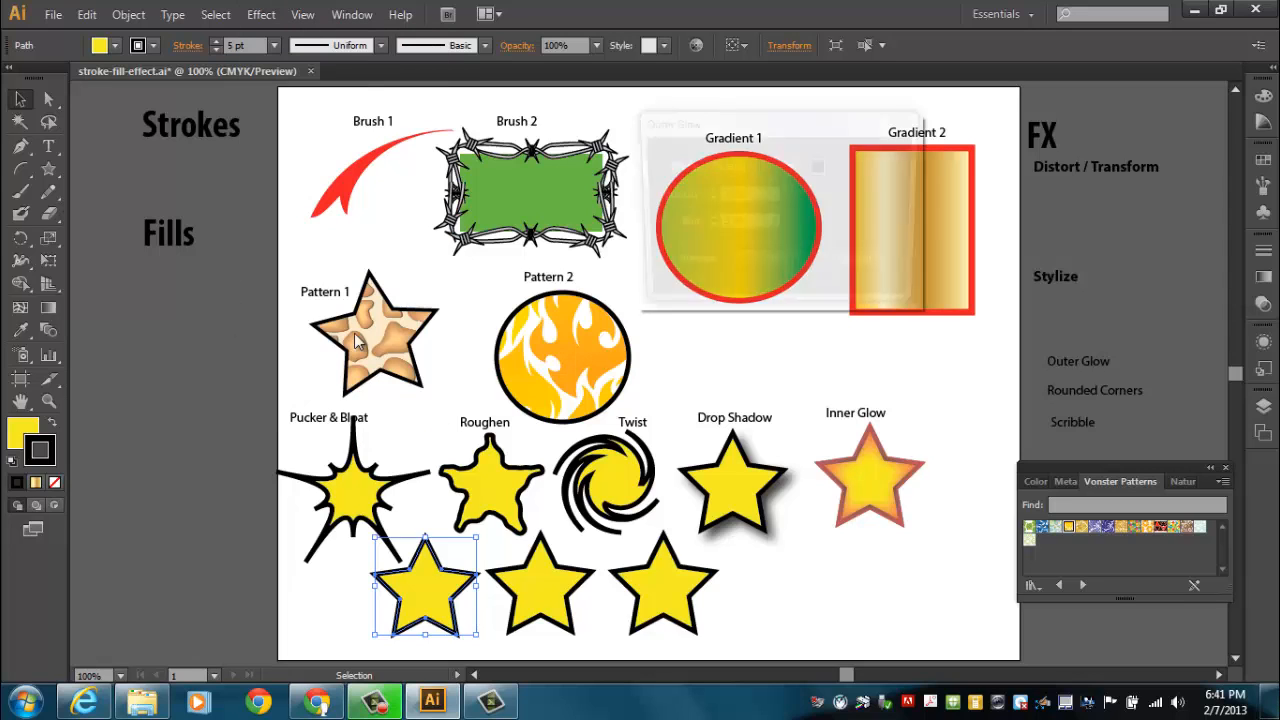
{"action": "left_click", "coordinate": [659, 267]}
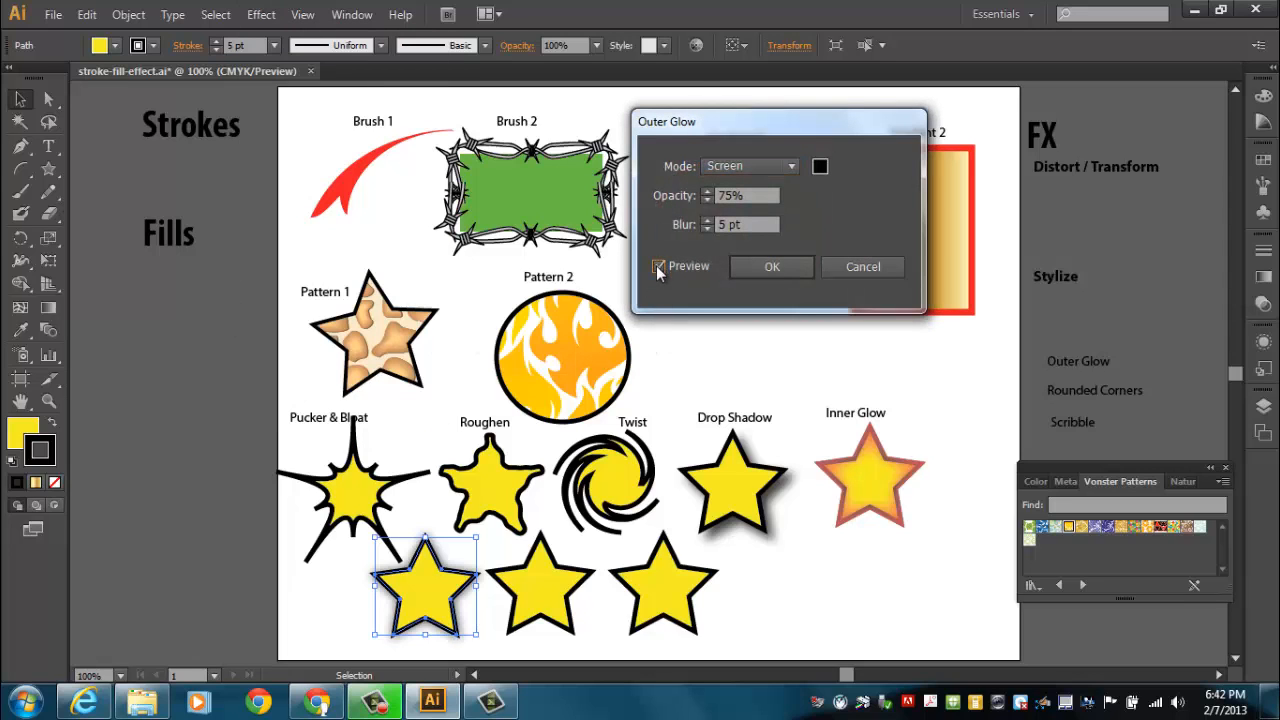
{"action": "left_click", "coordinate": [708, 220]}
{"action": "left_click", "coordinate": [708, 220]}
{"action": "left_click", "coordinate": [708, 220]}
{"action": "left_click", "coordinate": [708, 220]}
{"action": "left_click", "coordinate": [708, 220]}
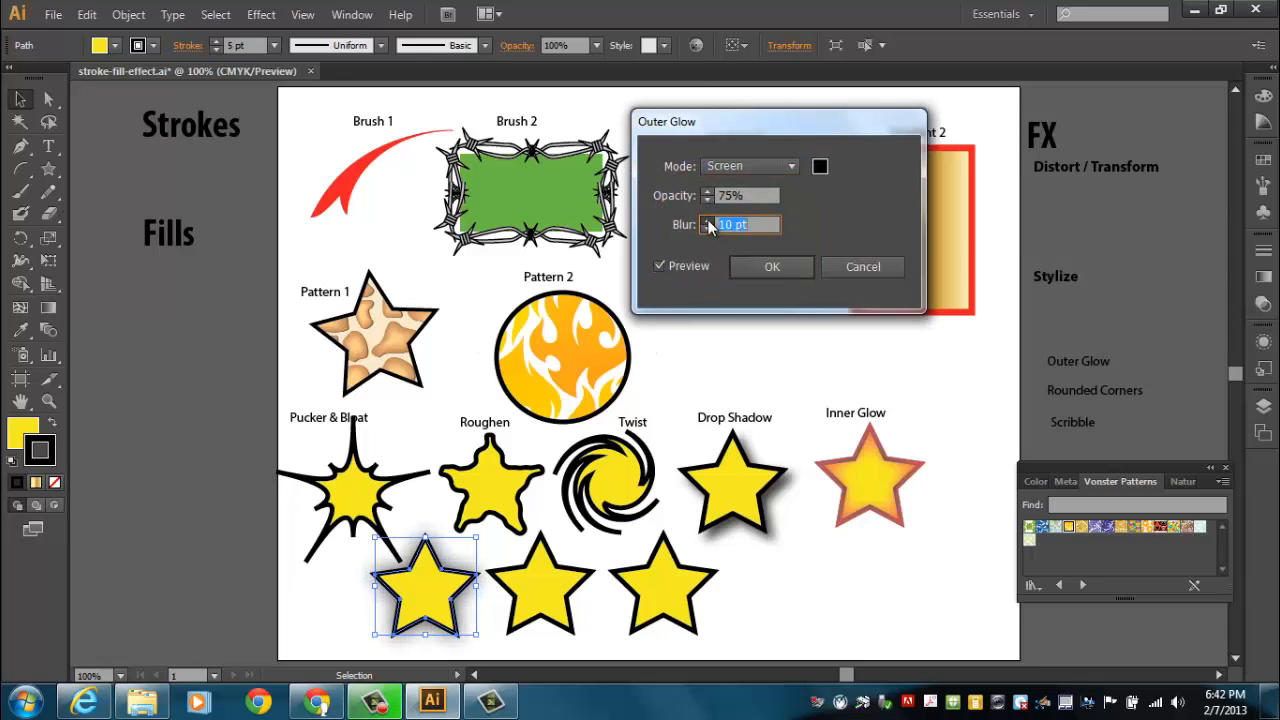
{"action": "left_click", "coordinate": [708, 221]}
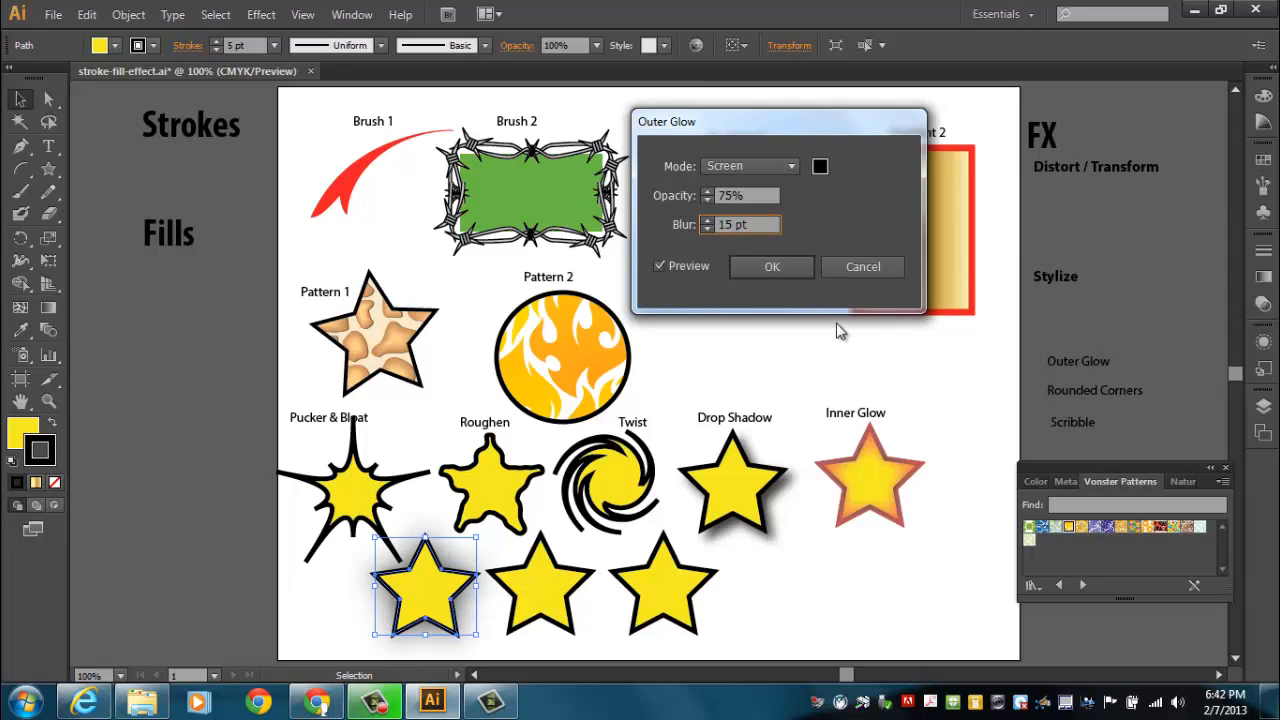
{"action": "left_click_drag", "start_coordinate": [803, 125], "coordinate": [660, 328]}
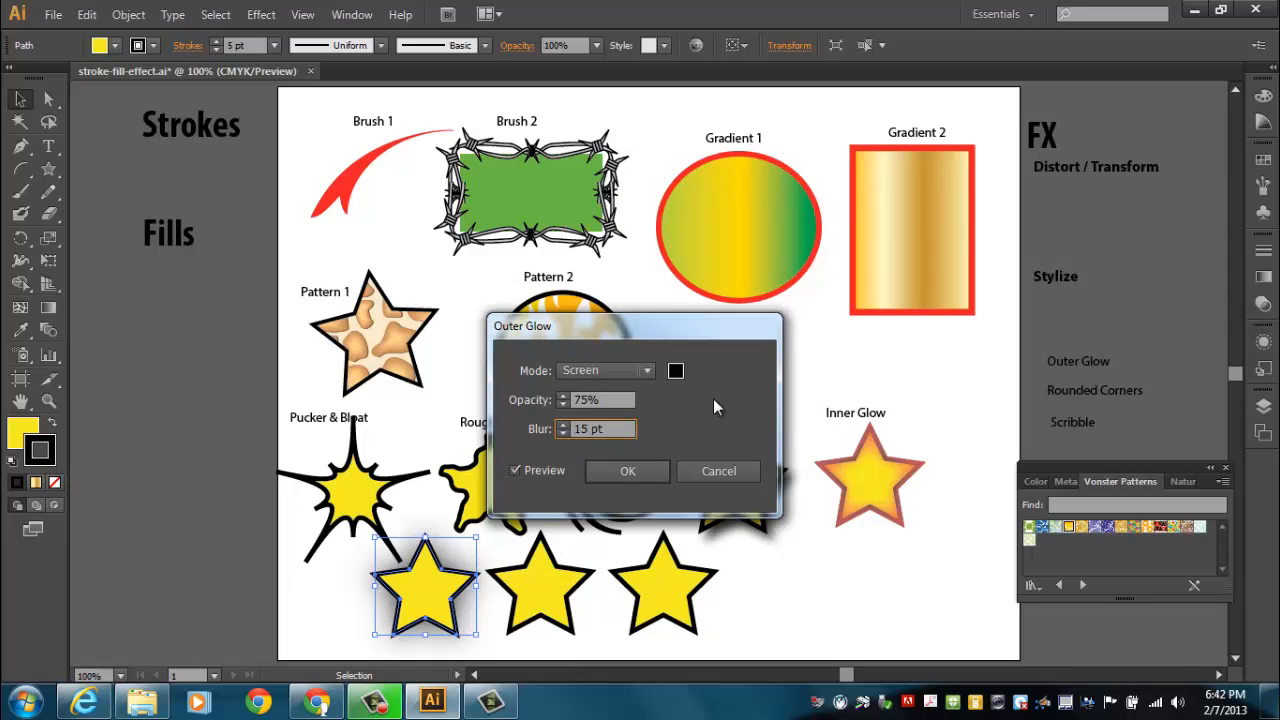
{"action": "left_click", "coordinate": [628, 471]}
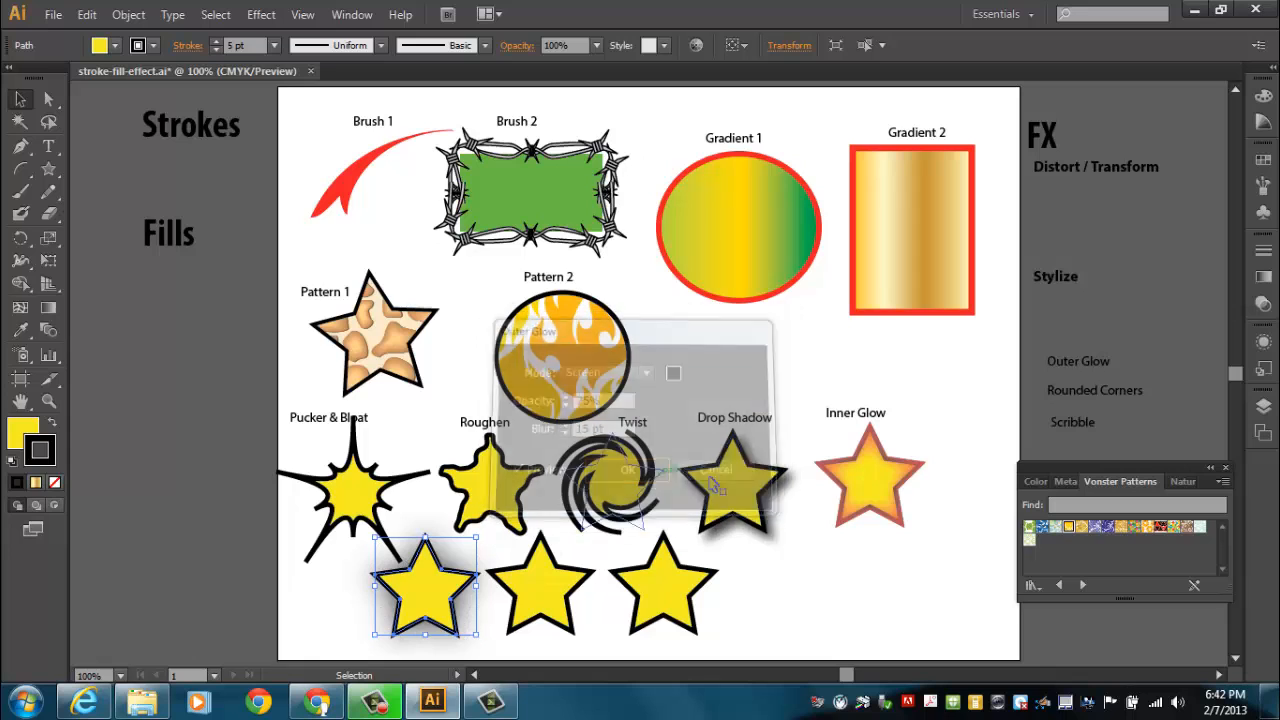
{"action": "left_click_drag", "start_coordinate": [1073, 354], "coordinate": [338, 606]}
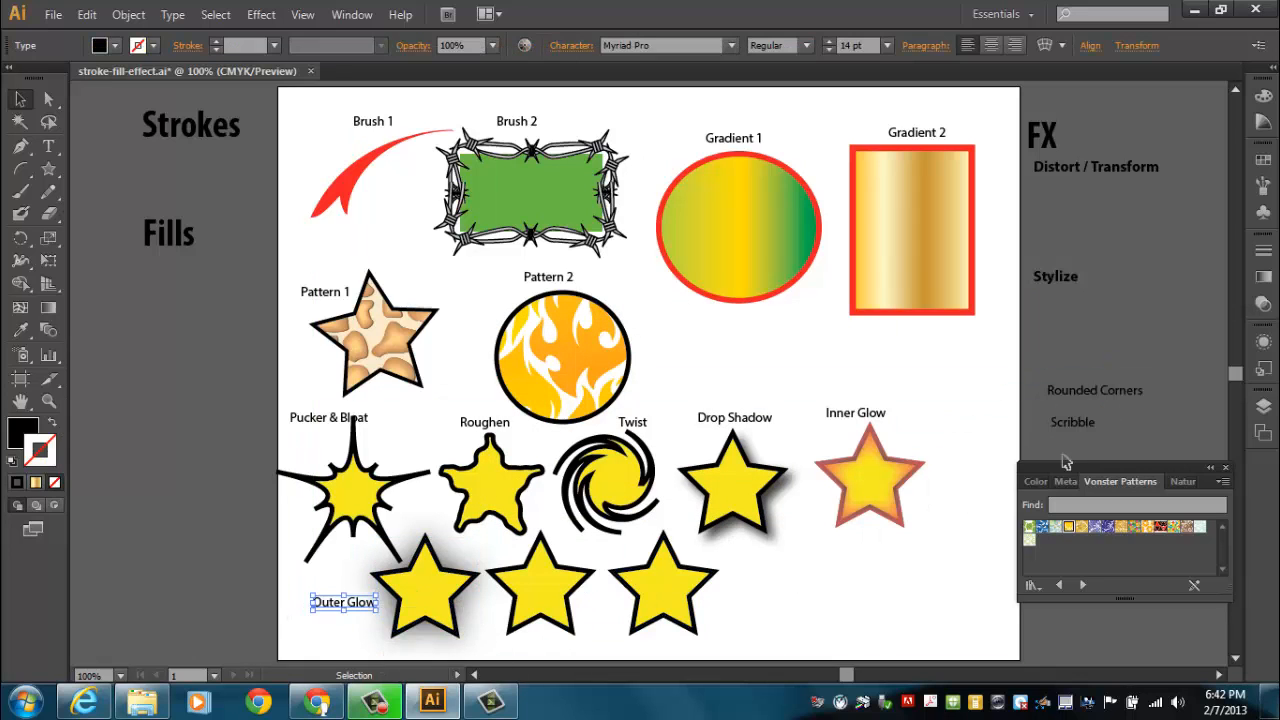
Nudge the second lower-row star right, round its corners with a 17 pt radius, and place the Rounded Corners label above it.
{"action": "left_click_drag", "start_coordinate": [546, 609], "coordinate": [548, 617]}
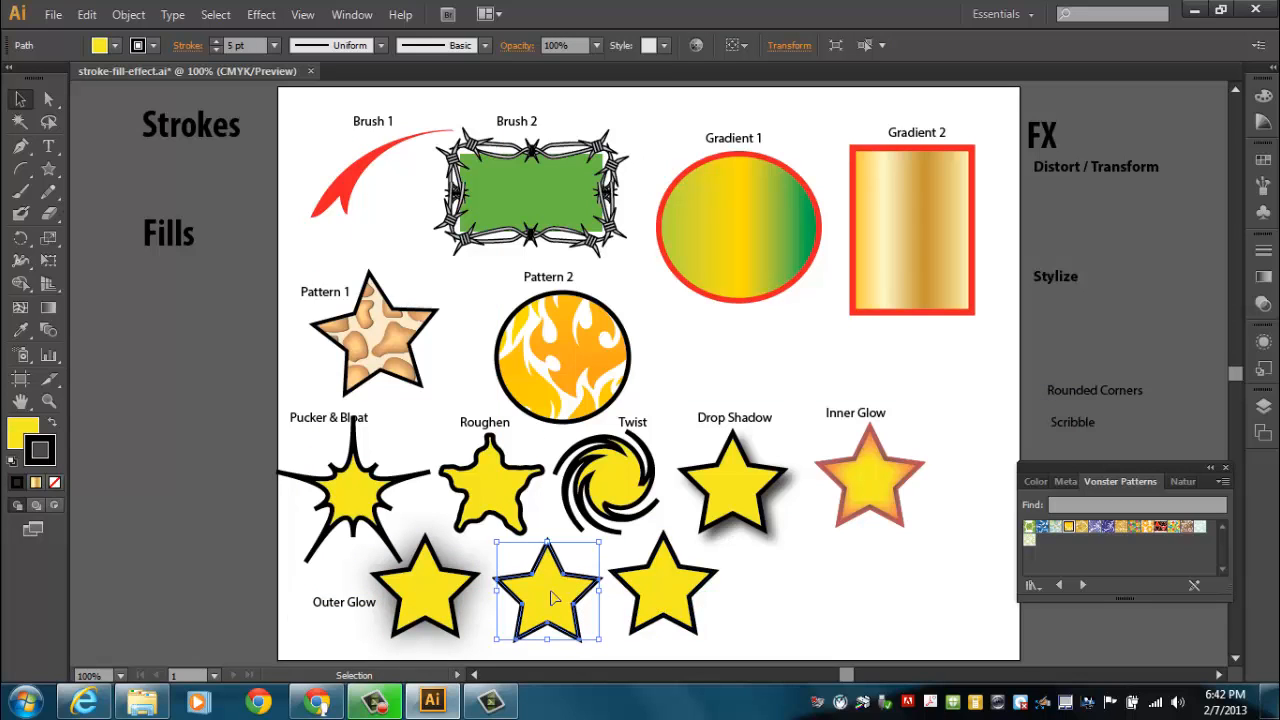
{"action": "left_click", "coordinate": [261, 14]}
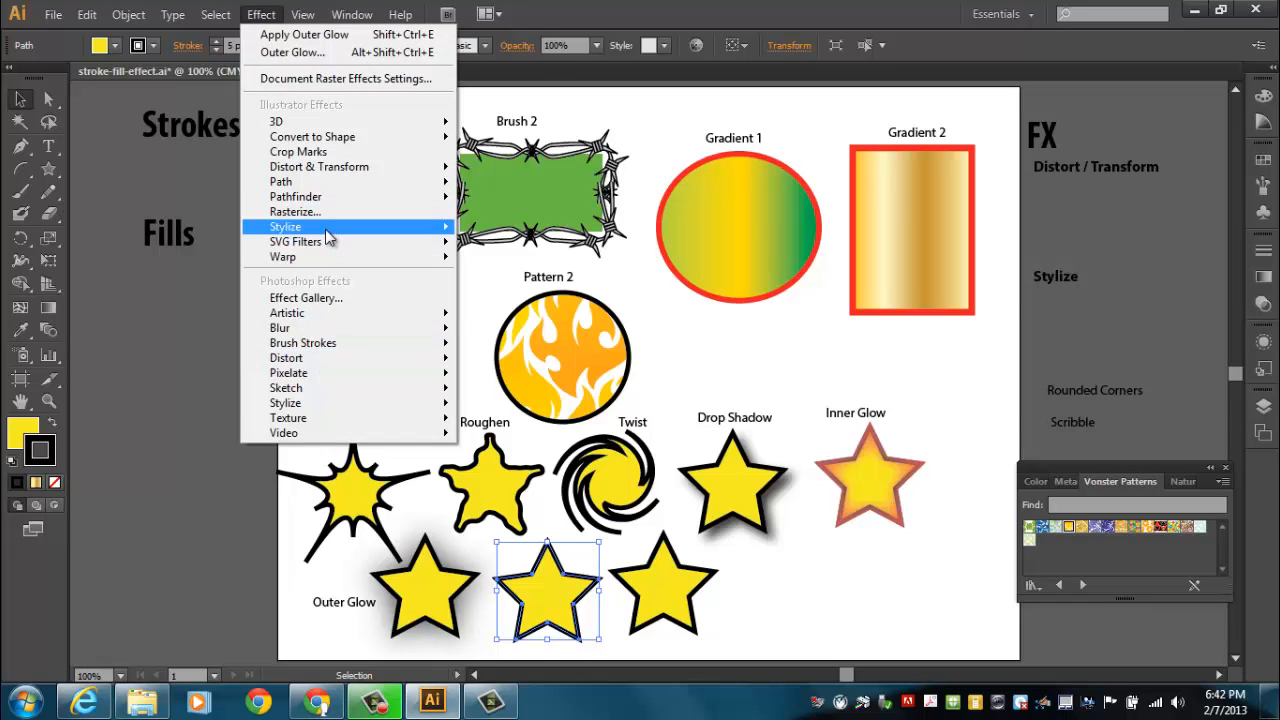
{"action": "mouse_move", "coordinate": [330, 230]}
{"action": "left_click", "coordinate": [160, 313]}
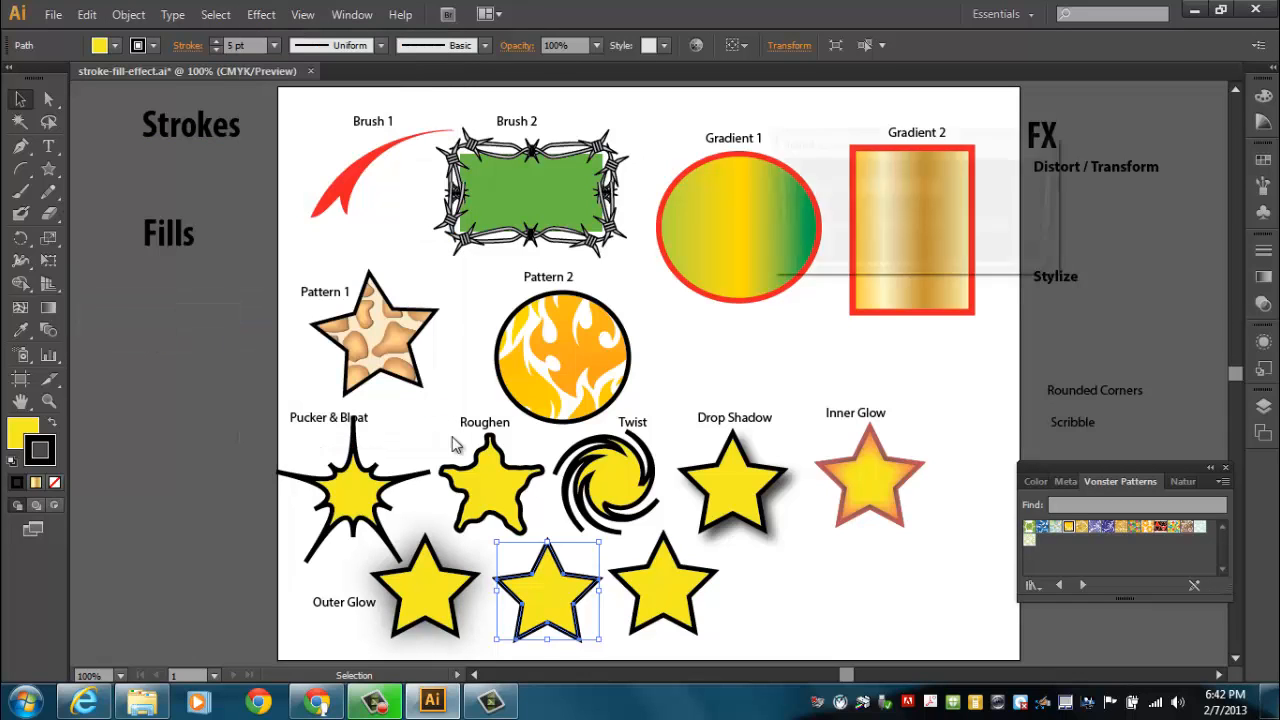
{"action": "left_click", "coordinate": [797, 231]}
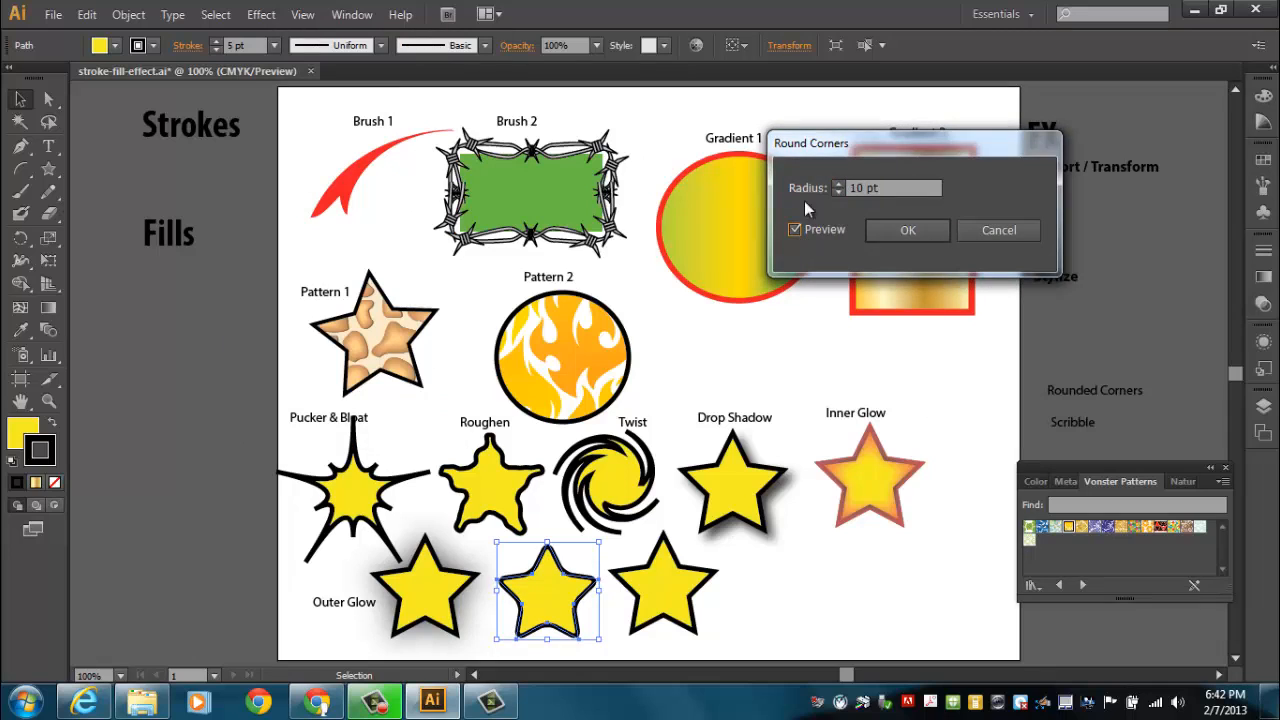
{"action": "left_click_drag", "start_coordinate": [848, 145], "coordinate": [565, 340]}
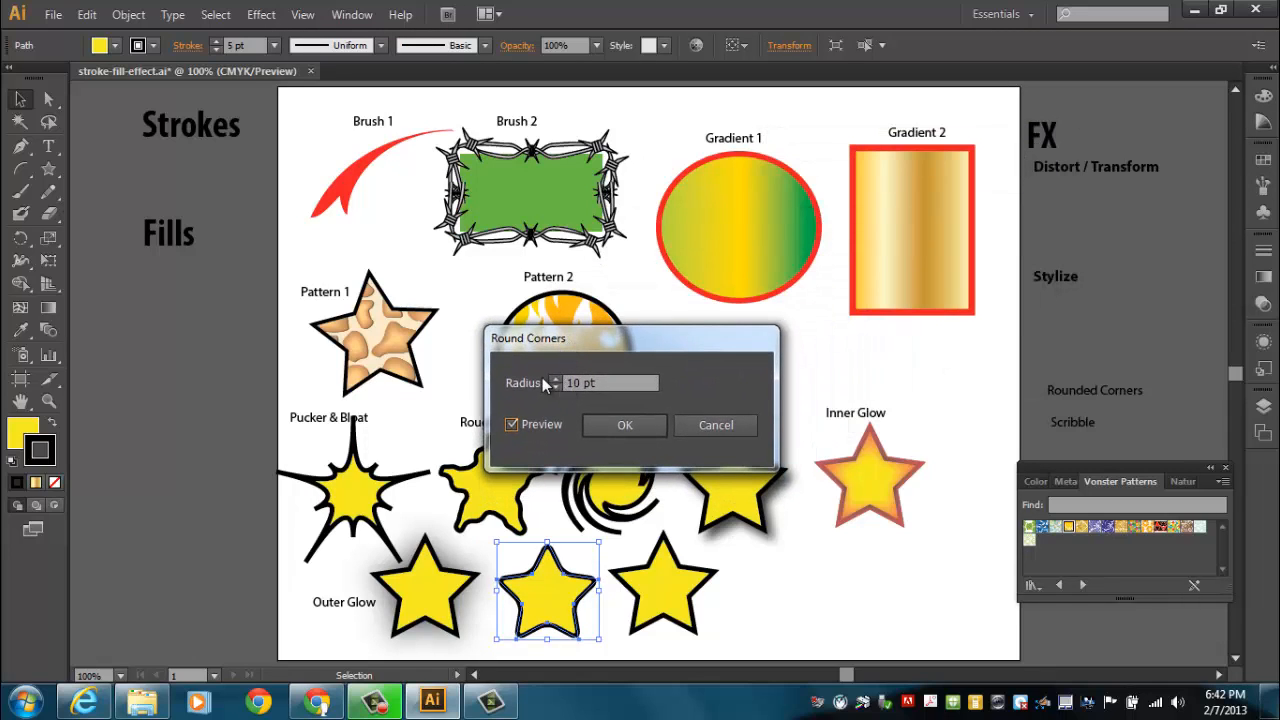
{"action": "left_click", "coordinate": [556, 379]}
{"action": "left_click", "coordinate": [556, 379]}
{"action": "left_click", "coordinate": [556, 379]}
{"action": "left_click", "coordinate": [556, 379]}
{"action": "left_click", "coordinate": [556, 379]}
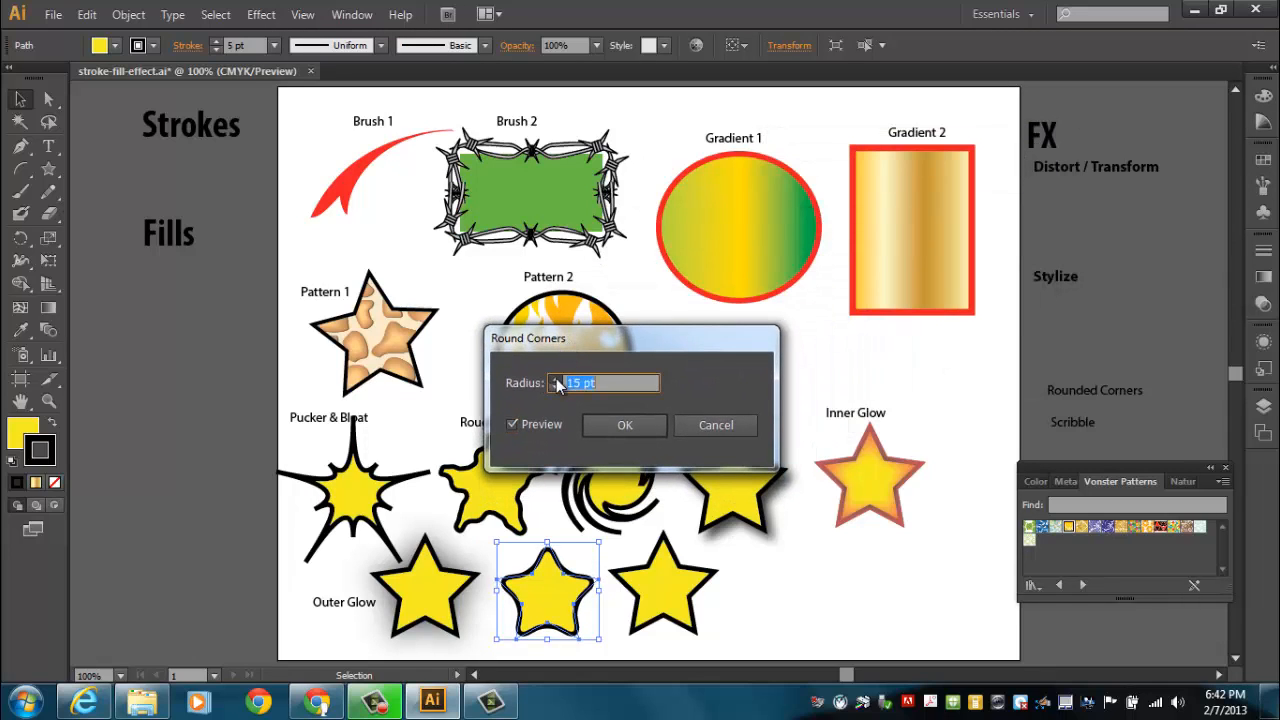
{"action": "left_click", "coordinate": [556, 379]}
{"action": "left_click", "coordinate": [556, 379]}
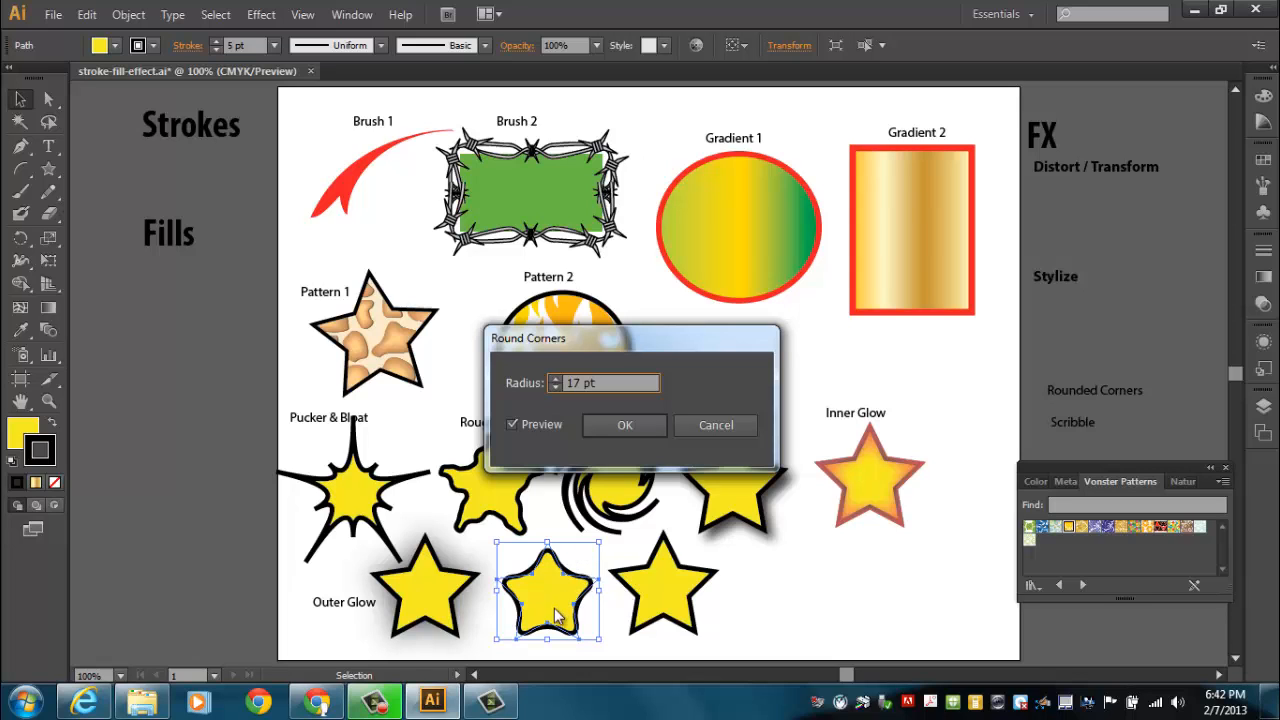
{"action": "left_click", "coordinate": [625, 426]}
{"action": "left_click_drag", "start_coordinate": [1094, 392], "coordinate": [833, 502]}
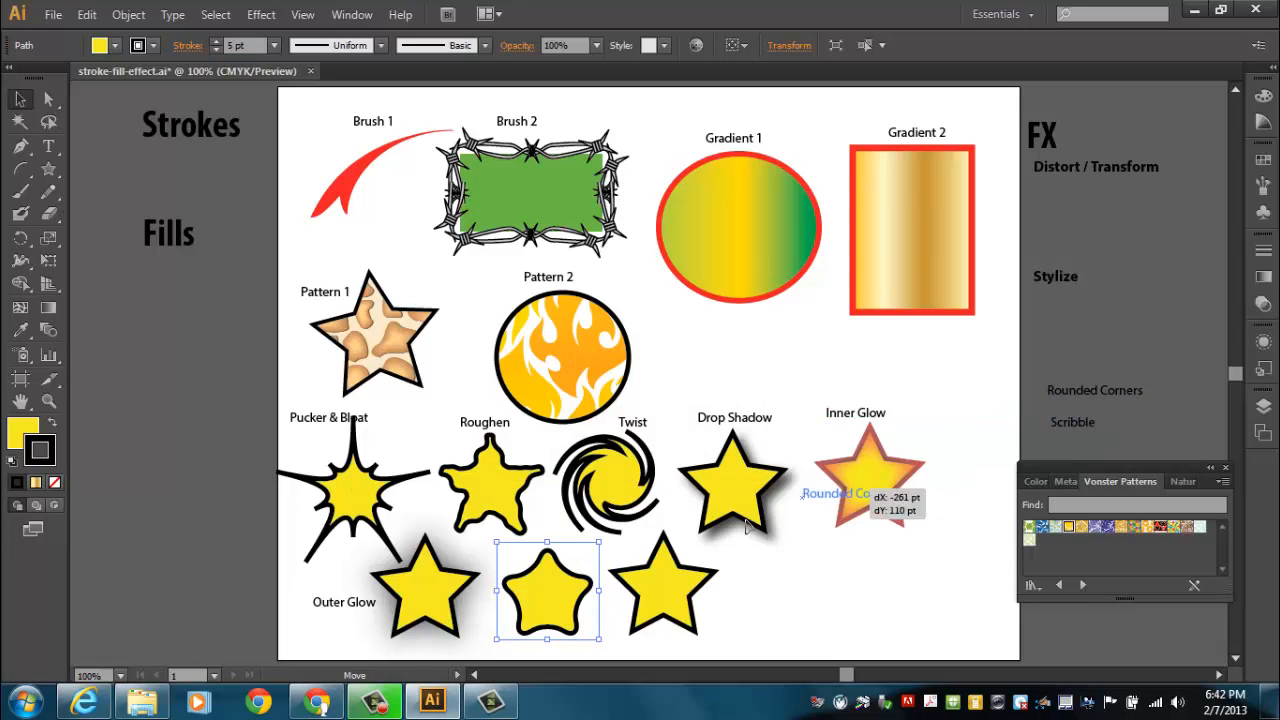
{"action": "left_click_drag", "start_coordinate": [746, 526], "coordinate": [543, 547]}
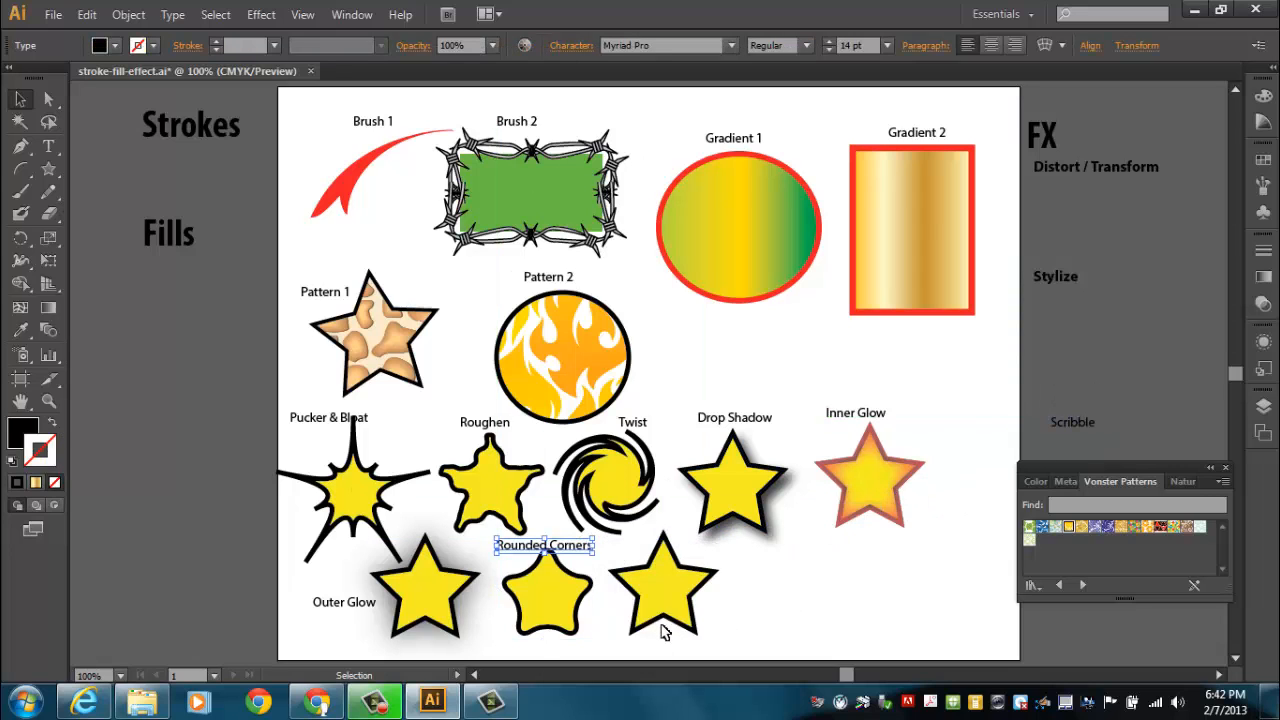
Nudge the third lower-row star slightly right and down, and start a Scribble effect on it with preview on.
{"action": "left_click_drag", "start_coordinate": [672, 601], "coordinate": [679, 604]}
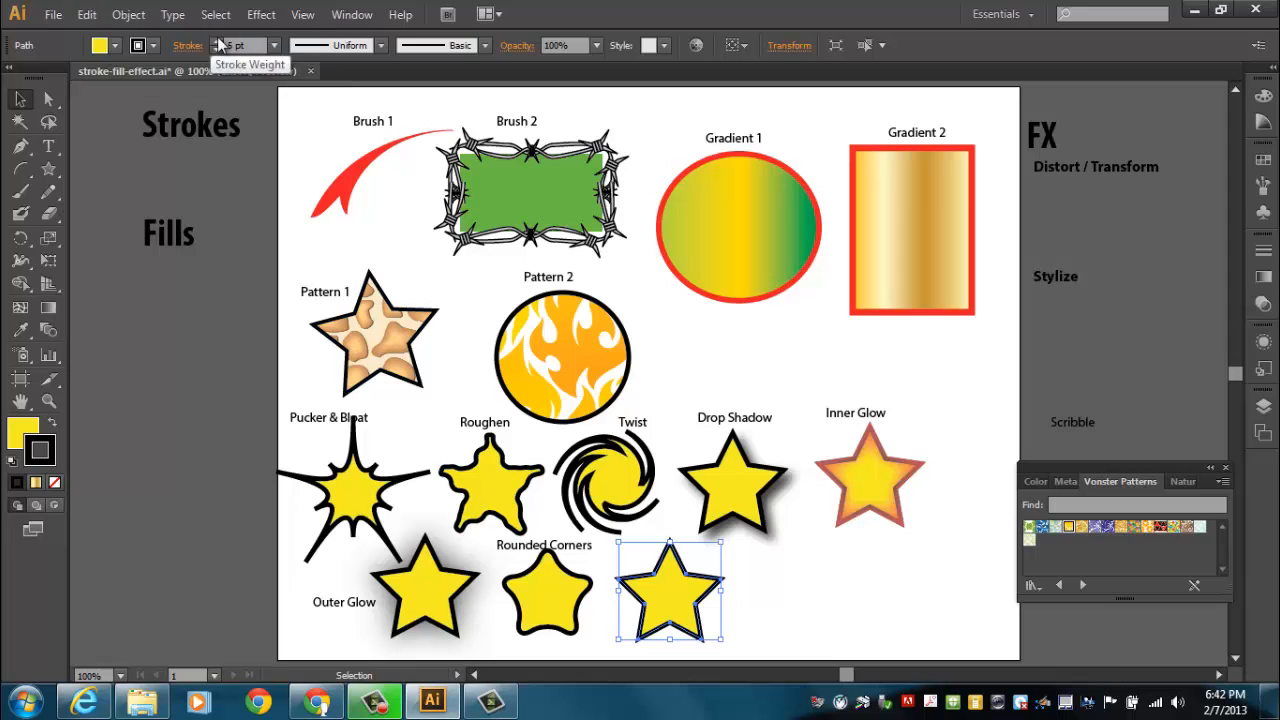
{"action": "left_click", "coordinate": [261, 14]}
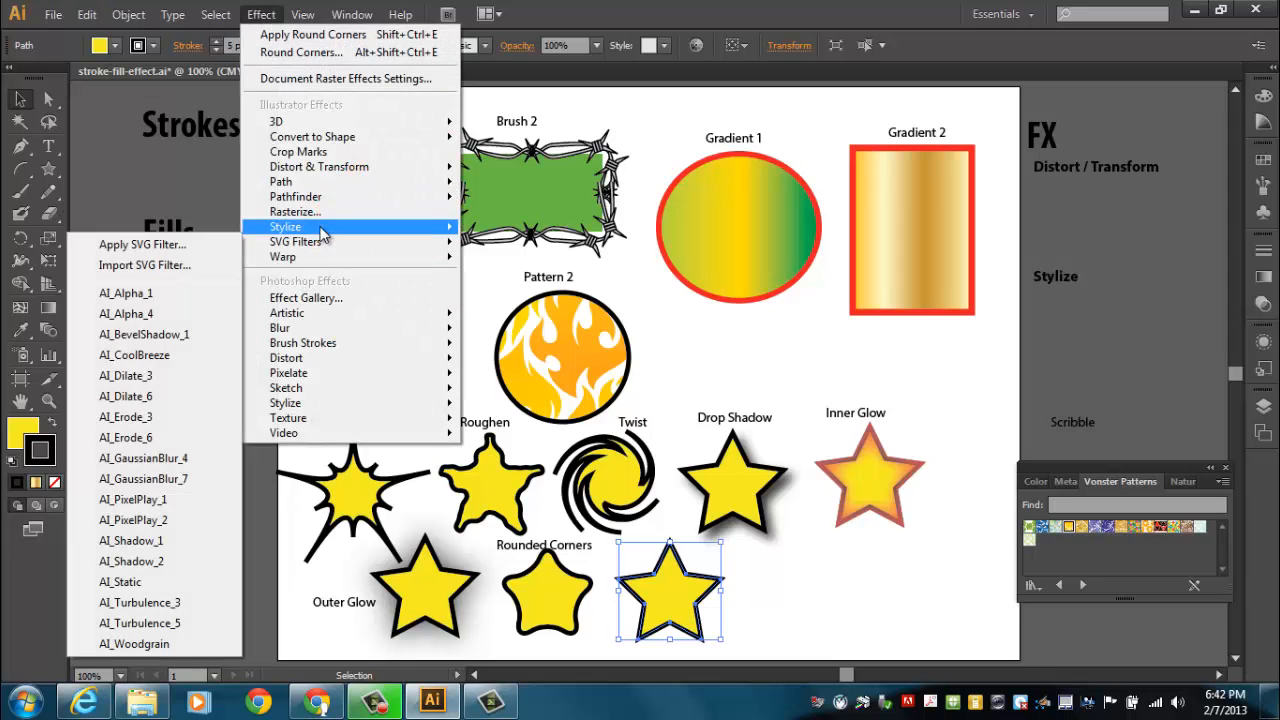
{"action": "mouse_move", "coordinate": [322, 228]}
{"action": "left_click", "coordinate": [130, 332]}
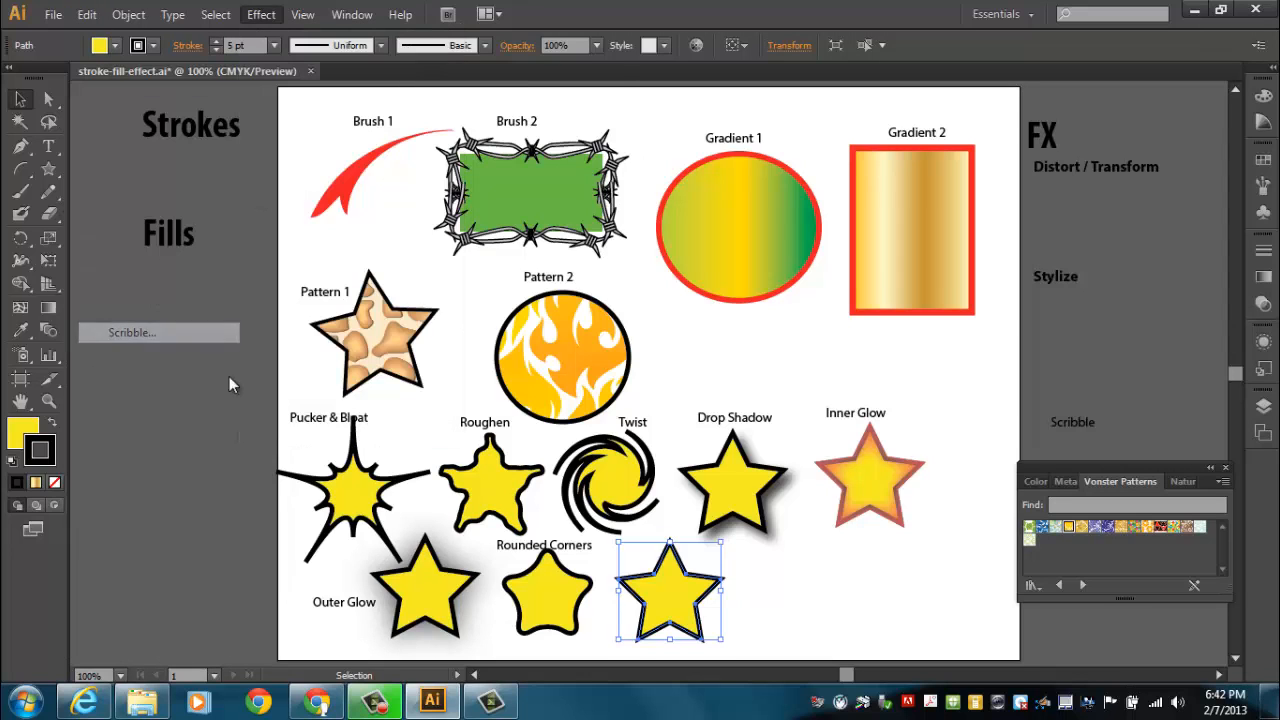
{"action": "mouse_move", "coordinate": [483, 79]}
{"action": "left_mouse_down"}
{"action": "mouse_move", "coordinate": [860, 122]}
{"action": "mouse_move", "coordinate": [996, 106]}
{"action": "left_mouse_up"}
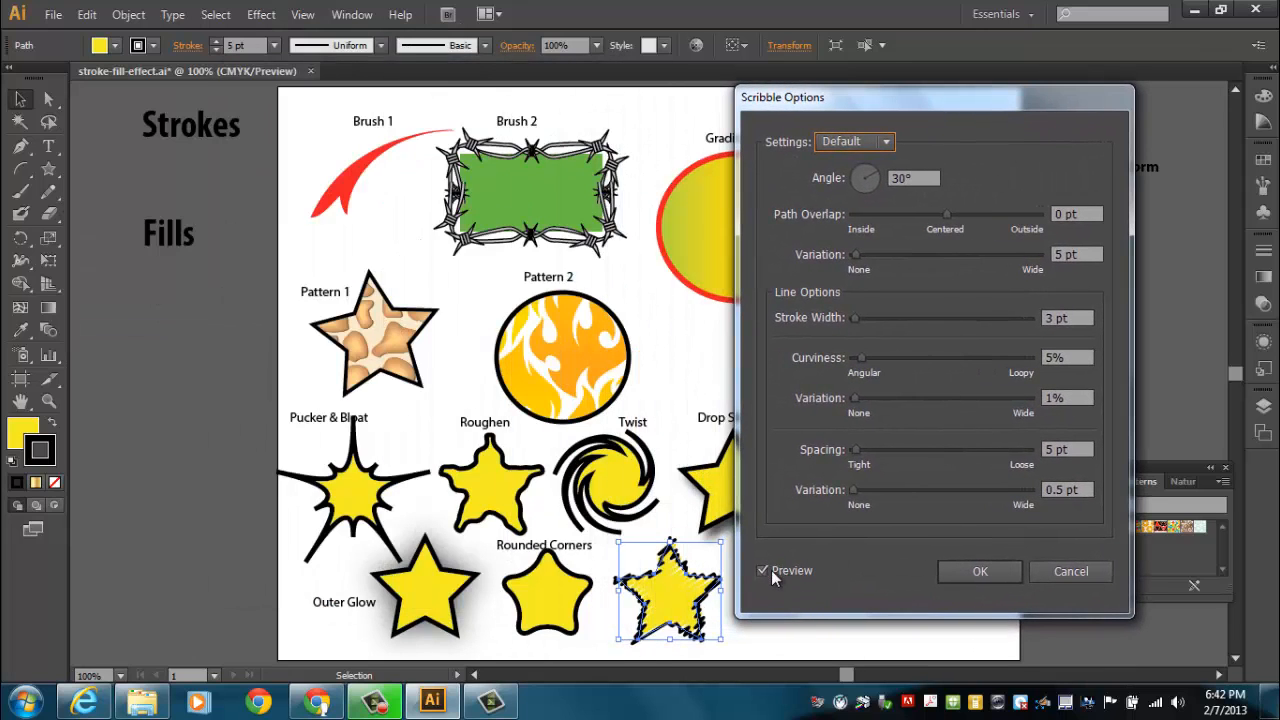
Try the Childlike, Loose and Sketch scribble presets on the third lower-row star.
{"action": "left_click", "coordinate": [886, 141]}
{"action": "key", "text": "Escape"}
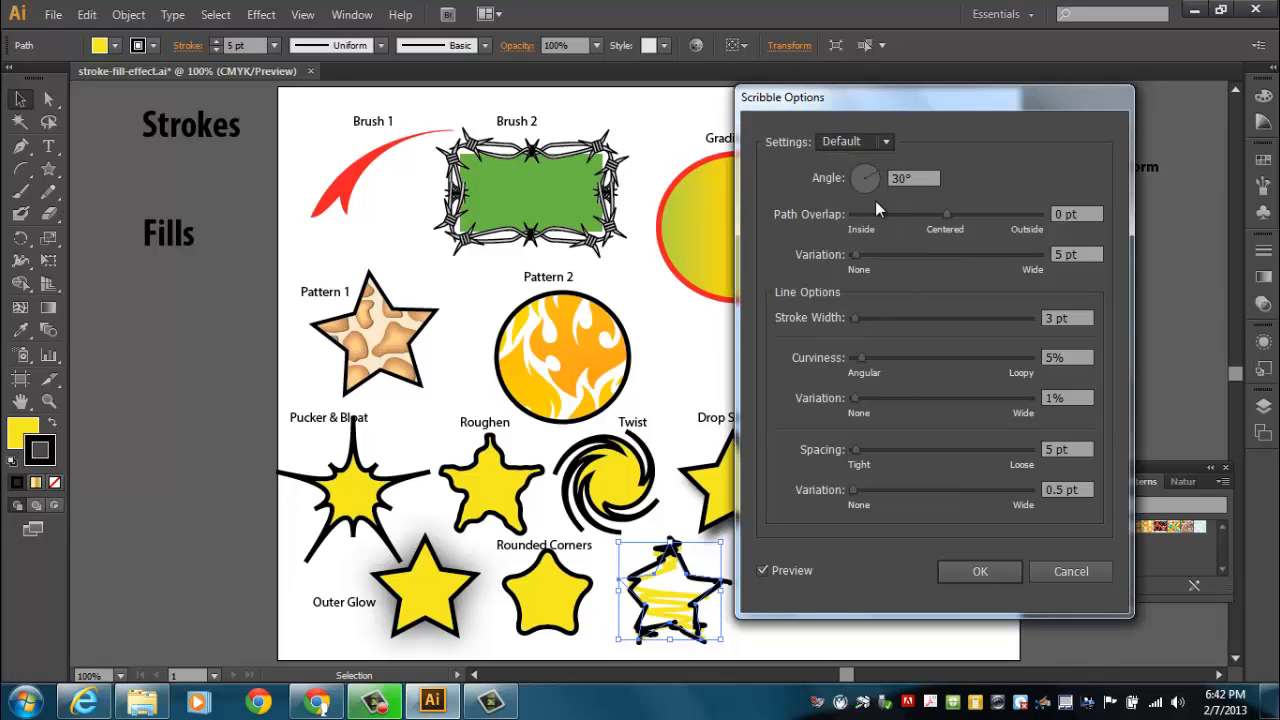
{"action": "key", "text": "Down"}
{"action": "left_click", "coordinate": [860, 141]}
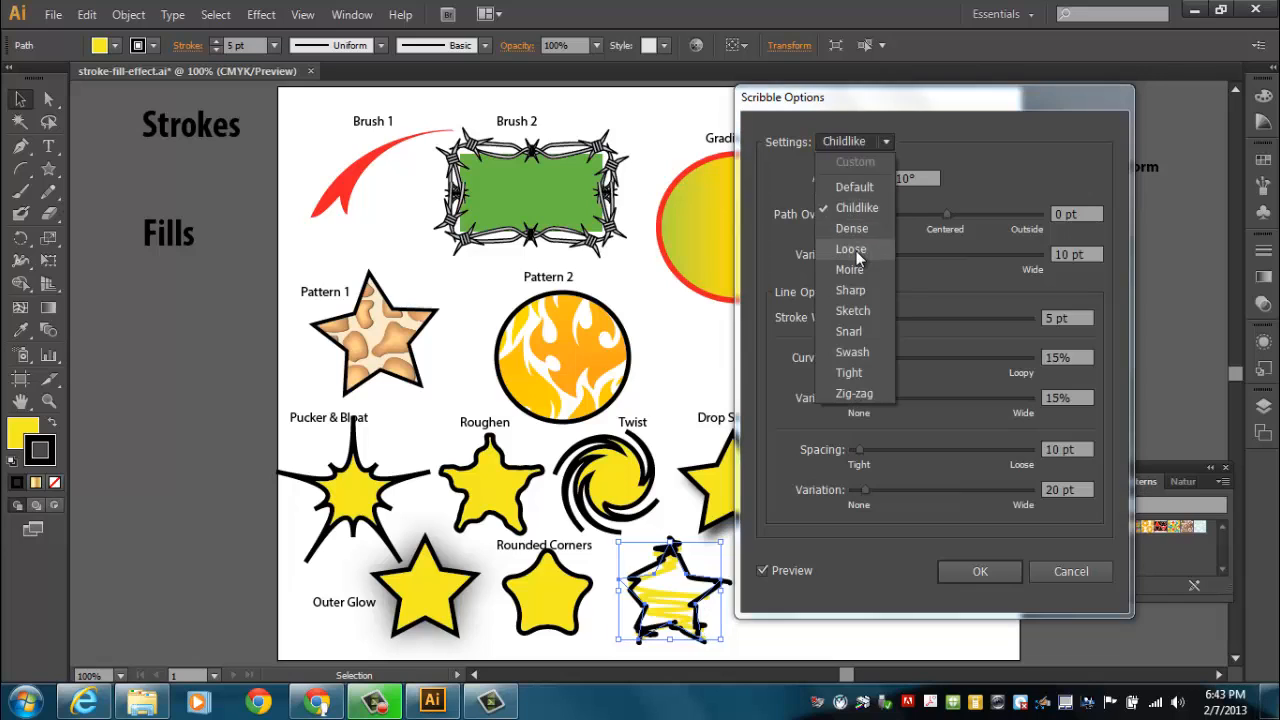
{"action": "left_click", "coordinate": [857, 250]}
{"action": "left_click", "coordinate": [879, 143]}
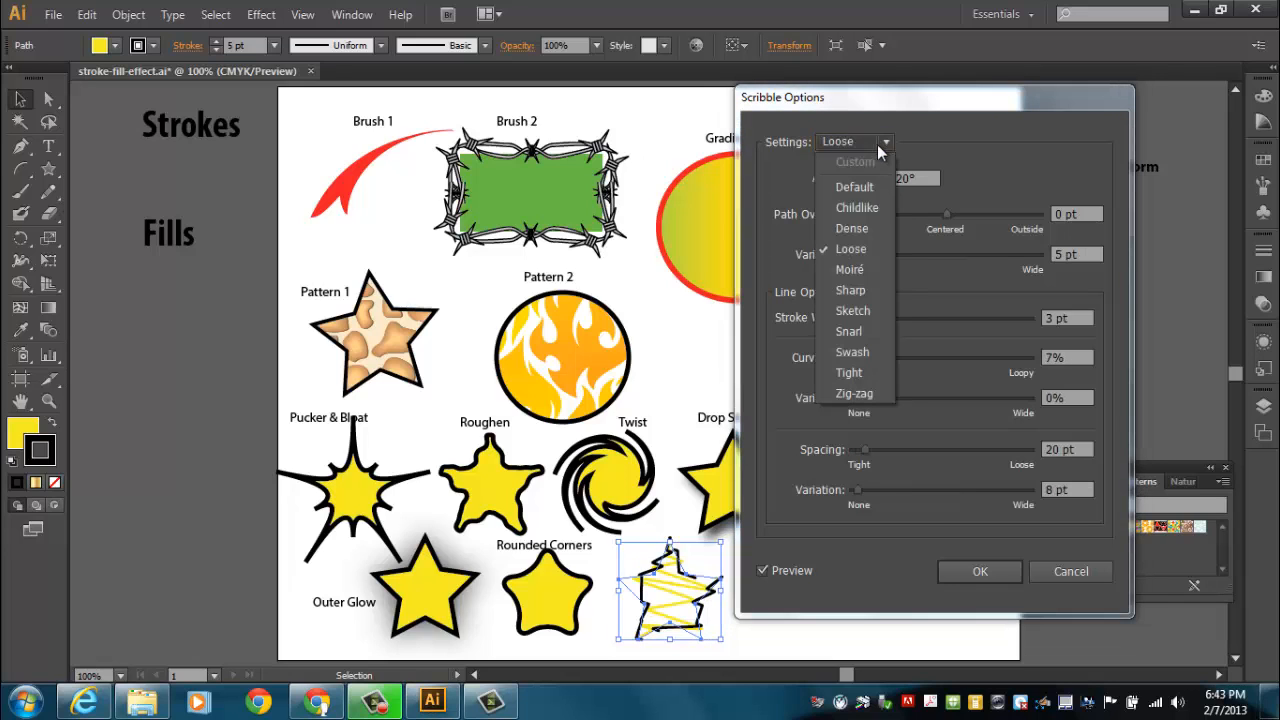
{"action": "left_click", "coordinate": [872, 311]}
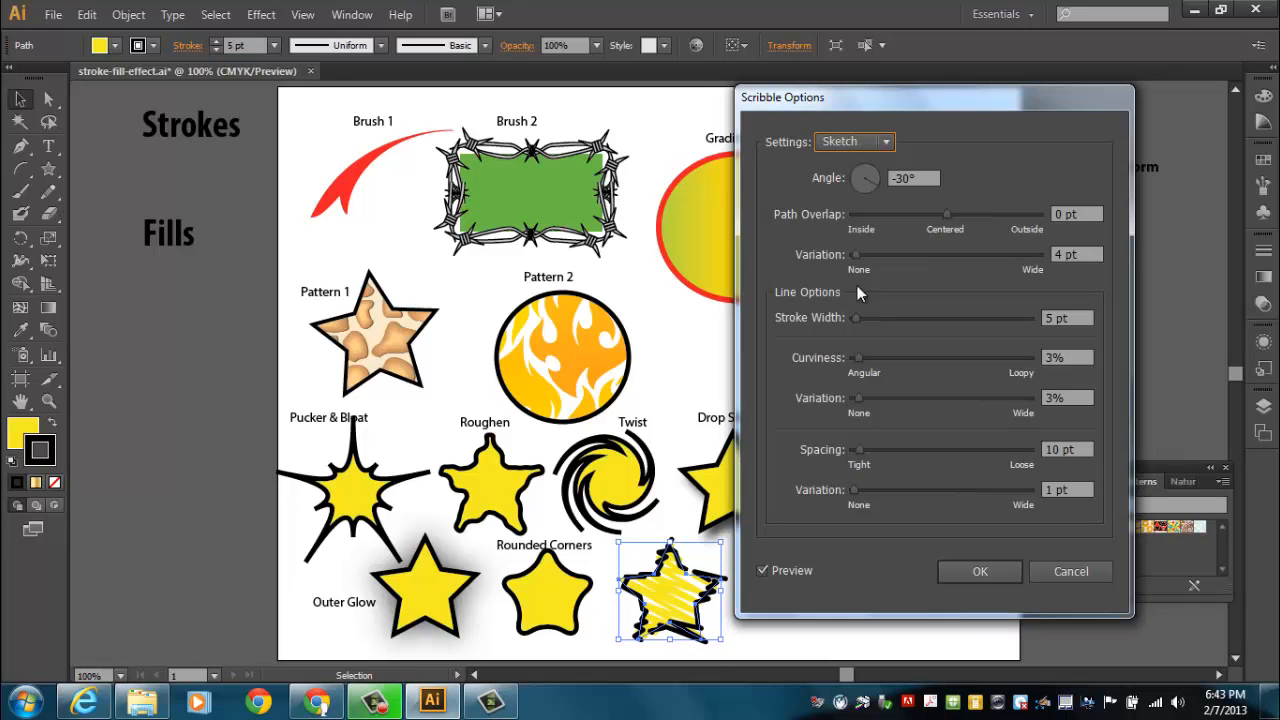
Apply the scribble with the Swash preset, and place the Scribble label beside the star.
{"action": "left_click", "coordinate": [880, 141]}
{"action": "left_click", "coordinate": [870, 352]}
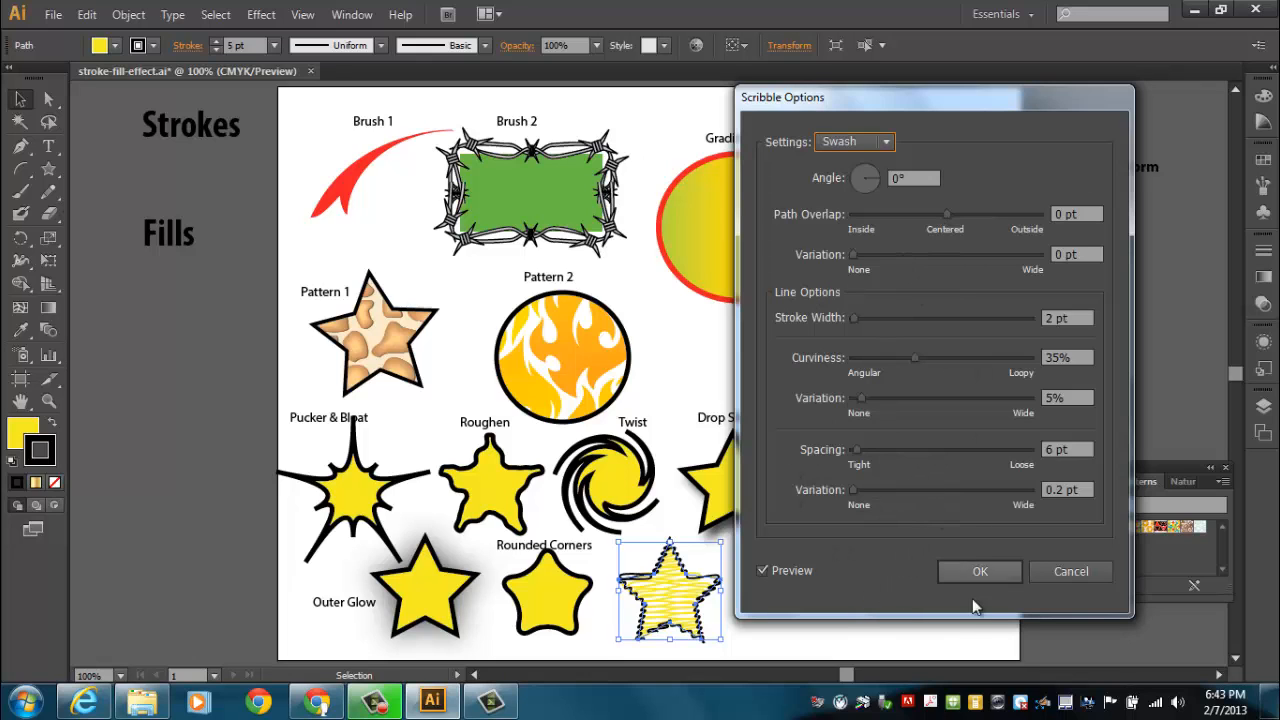
{"action": "left_click", "coordinate": [966, 573]}
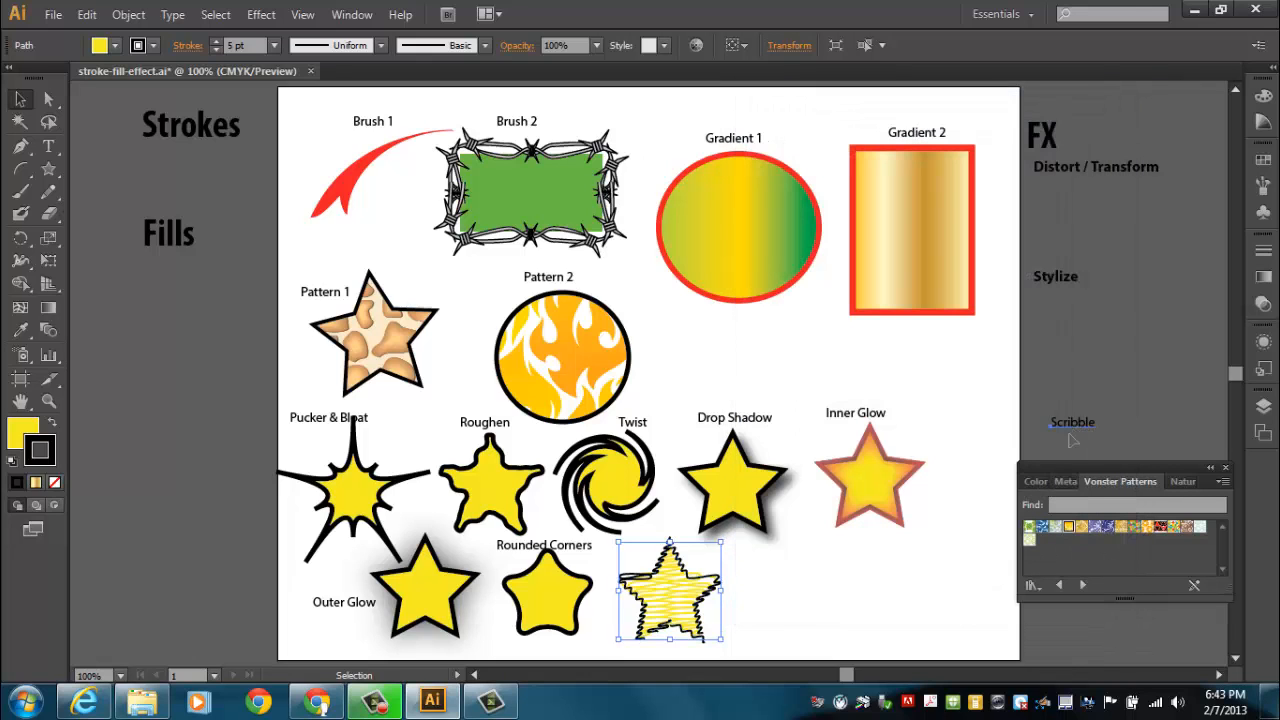
{"action": "mouse_move", "coordinate": [1065, 436]}
{"action": "left_mouse_down"}
{"action": "mouse_move", "coordinate": [774, 584]}
{"action": "mouse_move", "coordinate": [746, 585]}
{"action": "left_mouse_up"}
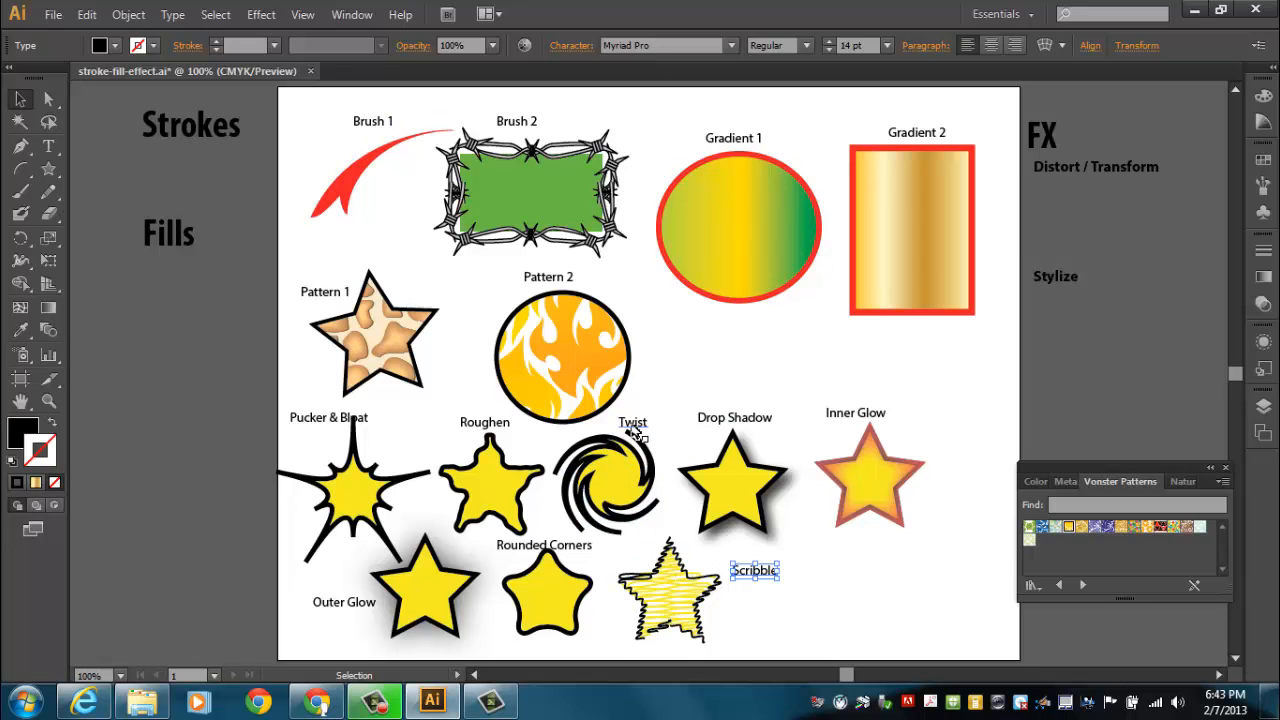
Save the document as stroke-fill-effect in the Dropbox folder on the H: drive, in Illustrator CS6 format with the default options.
{"action": "left_click", "coordinate": [51, 16]}
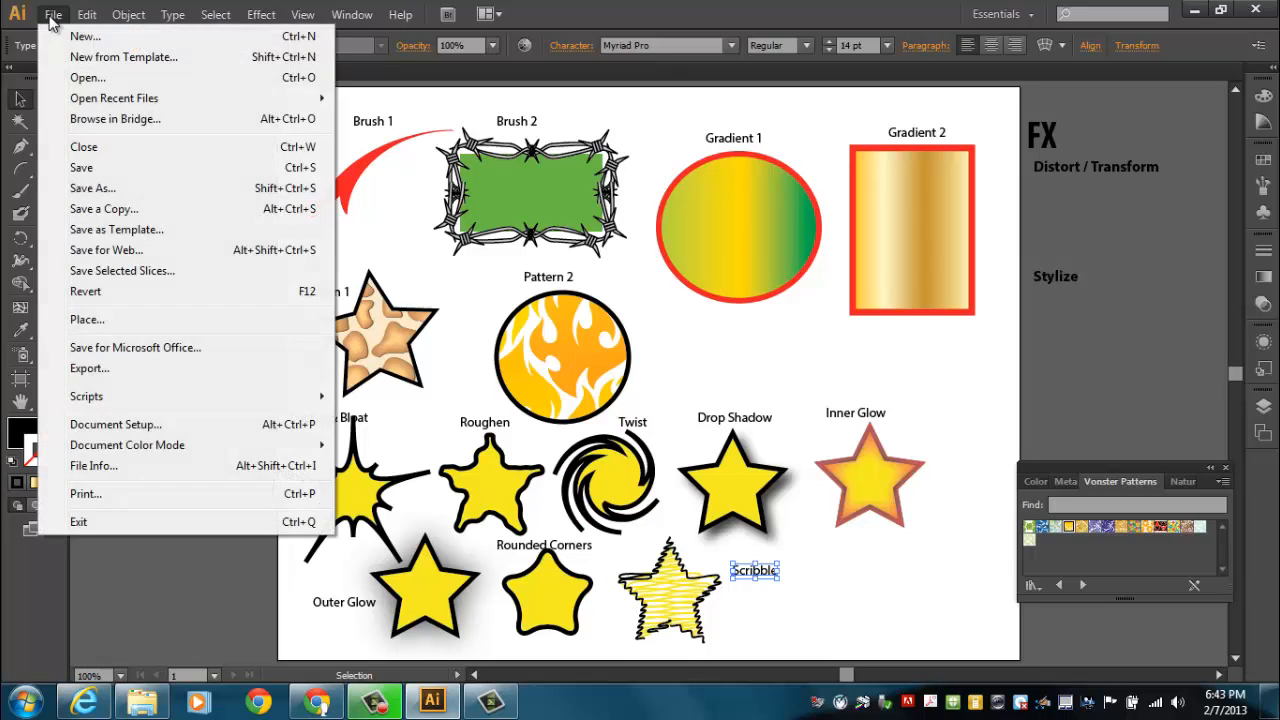
{"action": "left_click", "coordinate": [100, 188]}
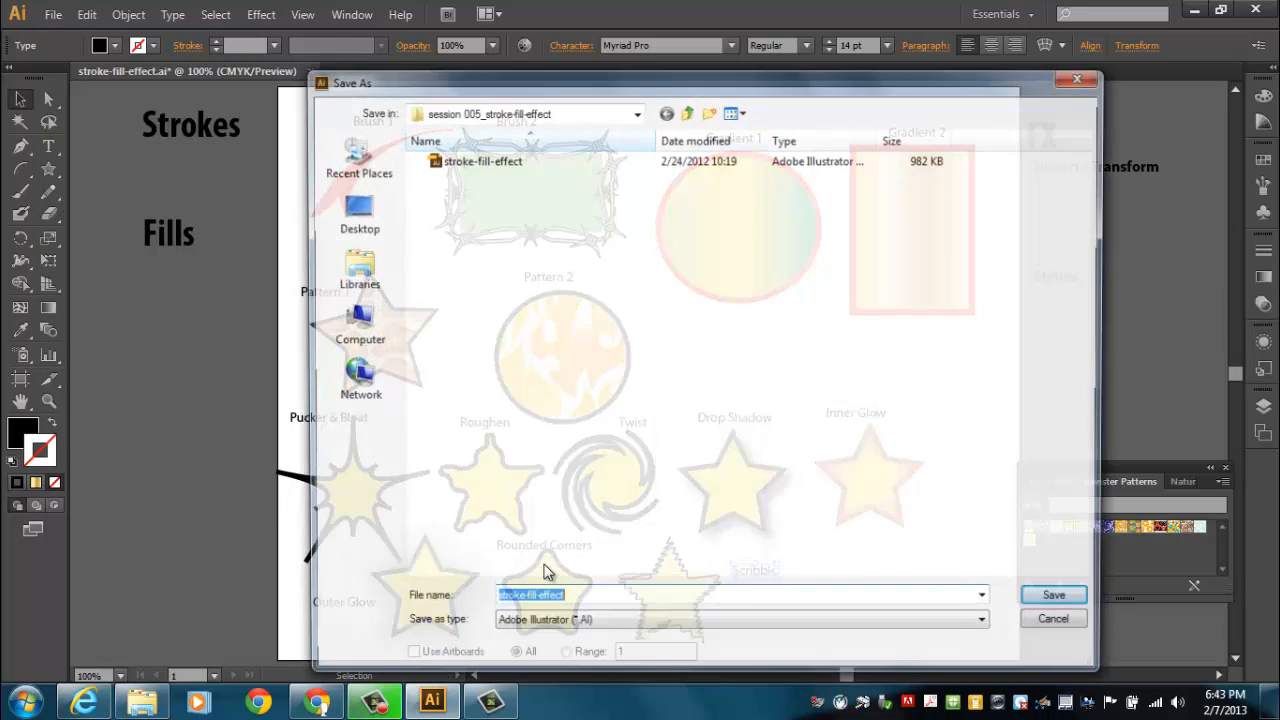
{"action": "left_click", "coordinate": [355, 322]}
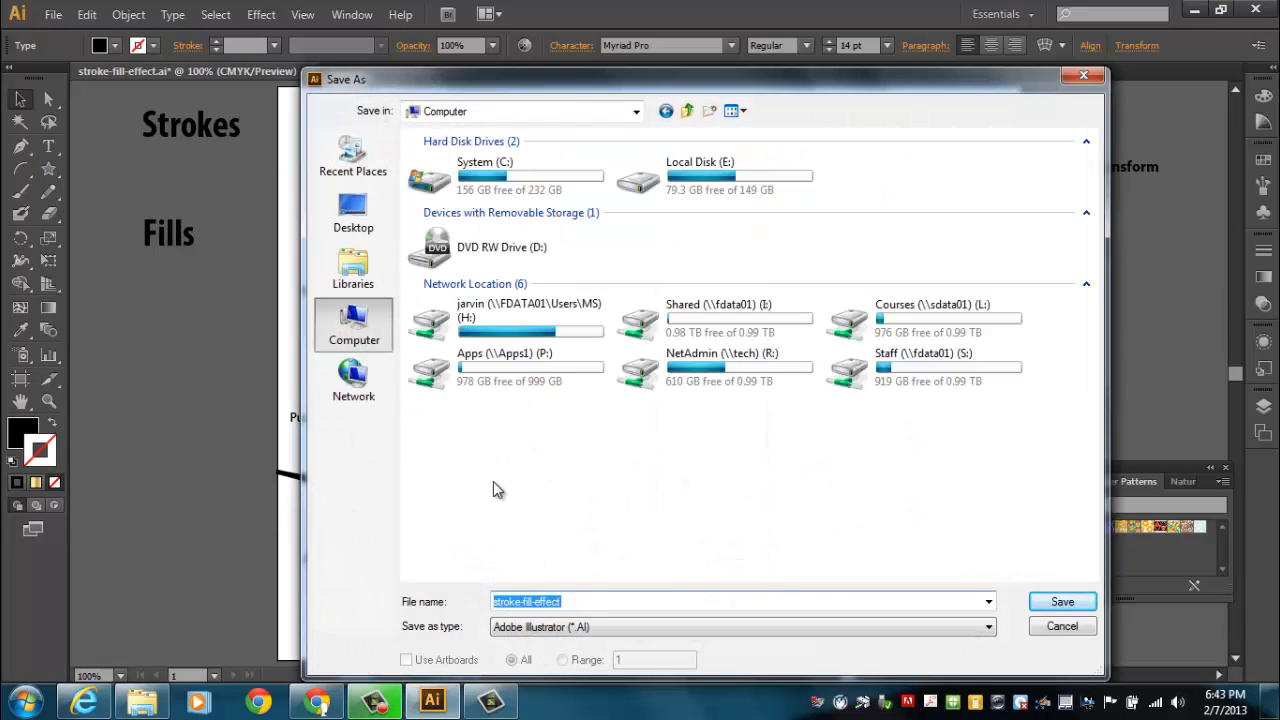
{"action": "double_click", "coordinate": [537, 335]}
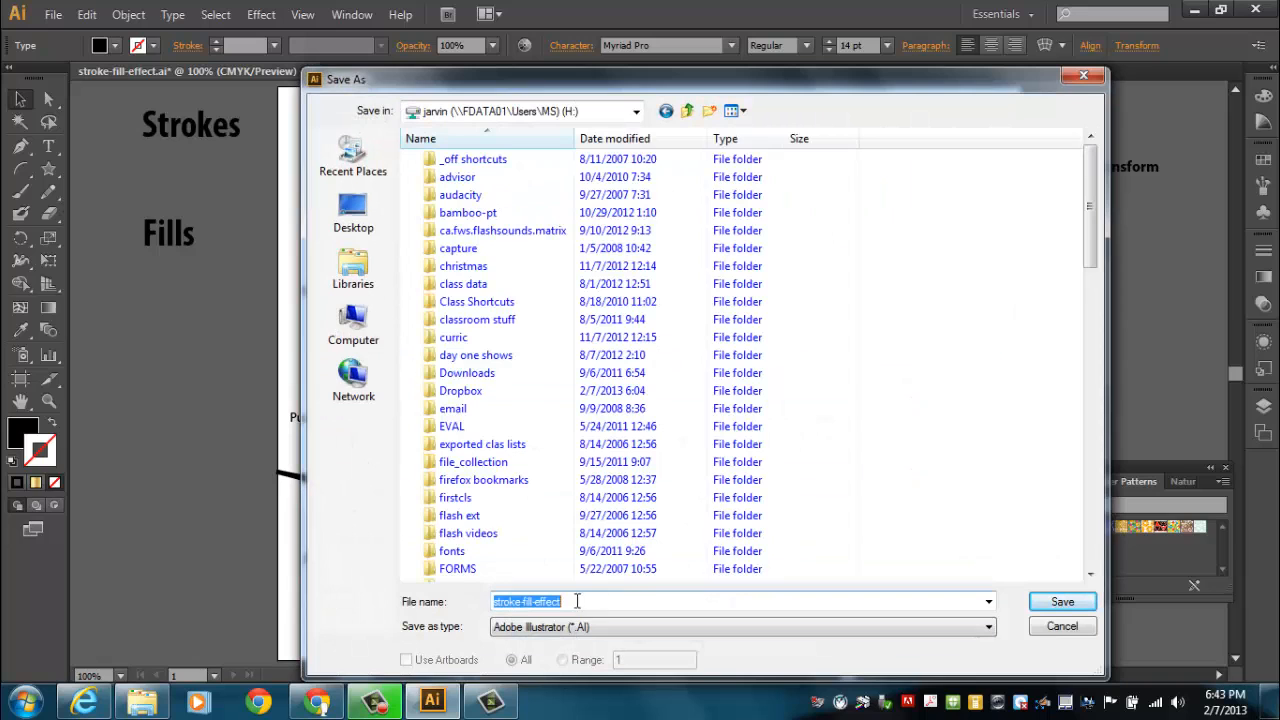
{"action": "double_click", "coordinate": [484, 392]}
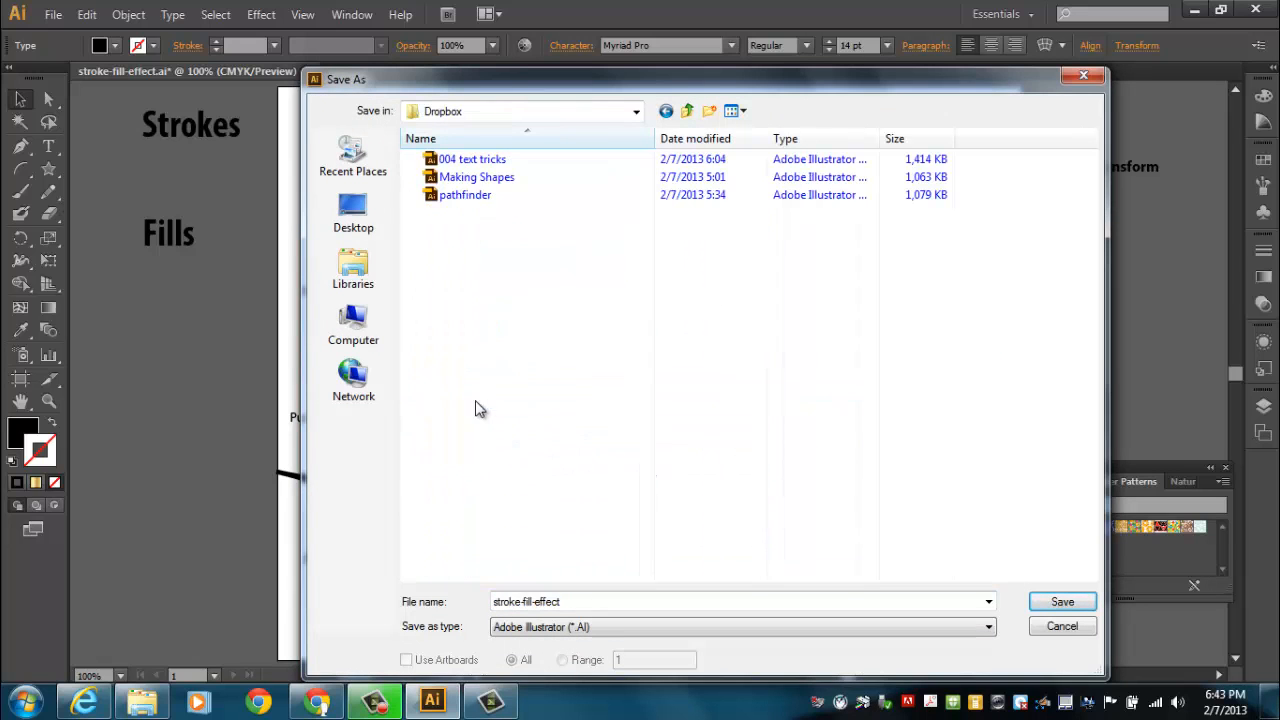
{"action": "left_click", "coordinate": [1057, 603]}
{"action": "left_click", "coordinate": [1059, 603]}
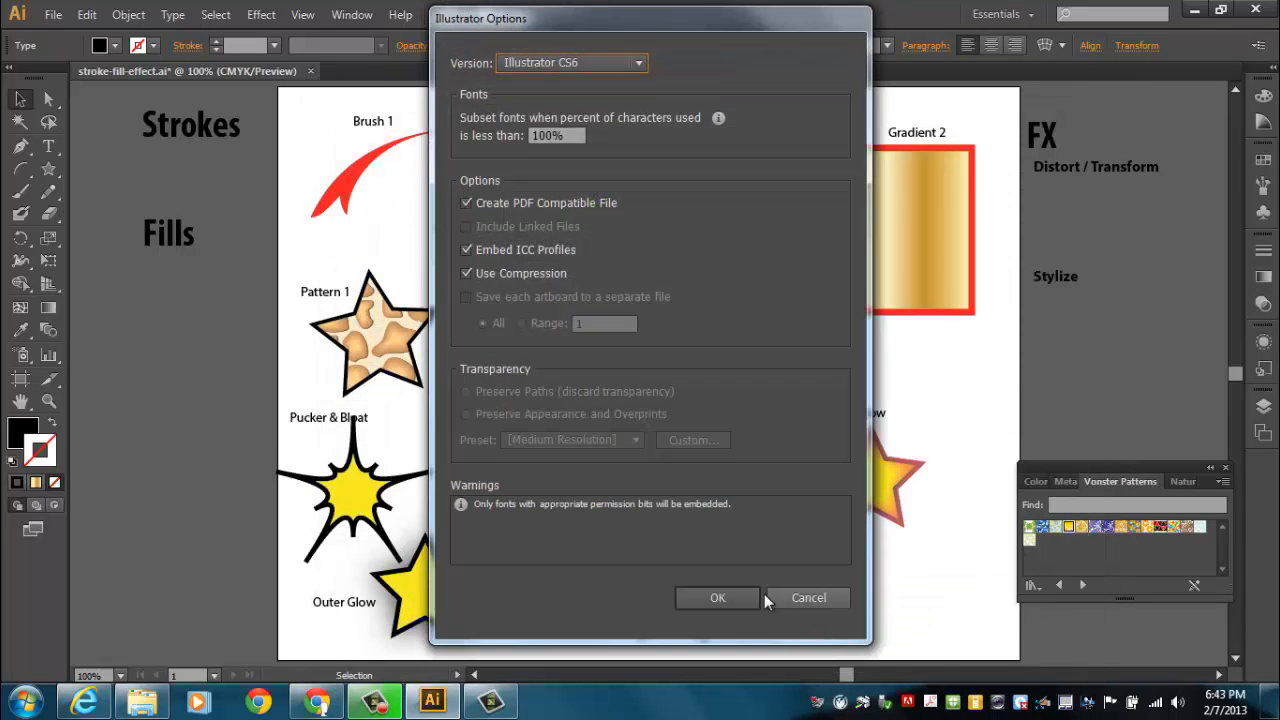
{"action": "left_click", "coordinate": [738, 597]}
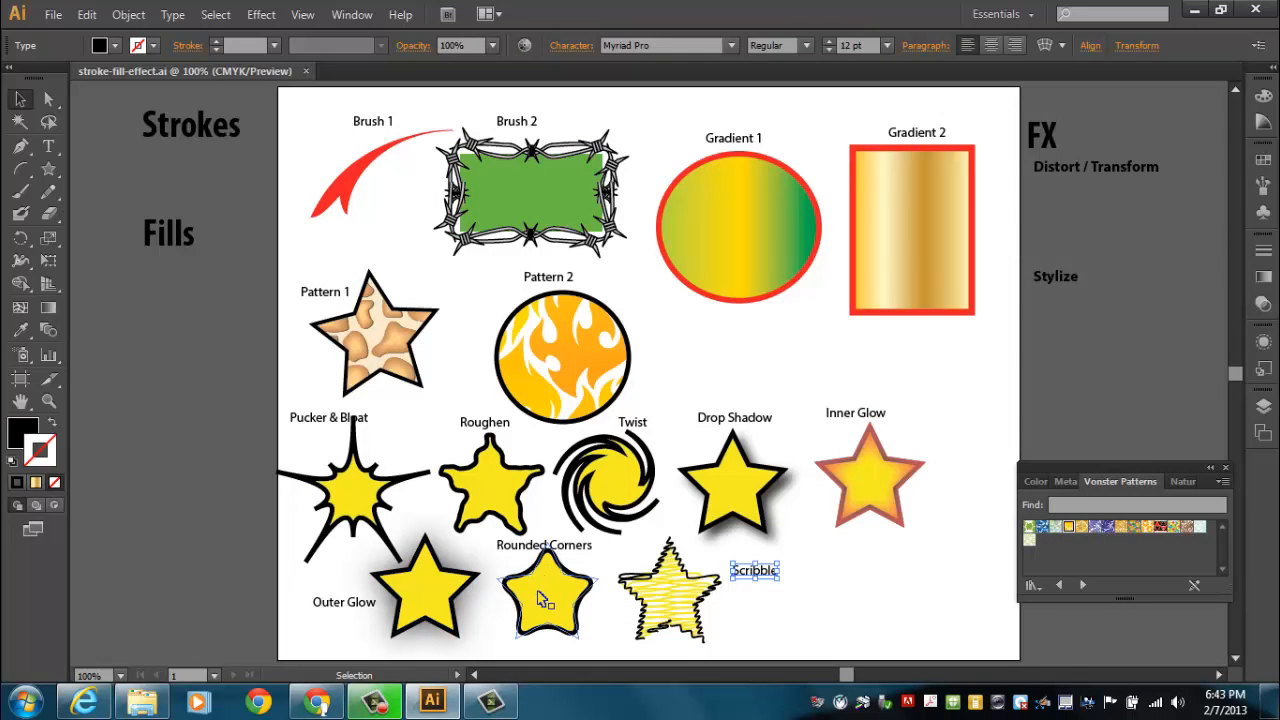
{"action": "mouse_move", "coordinate": [490, 702]}
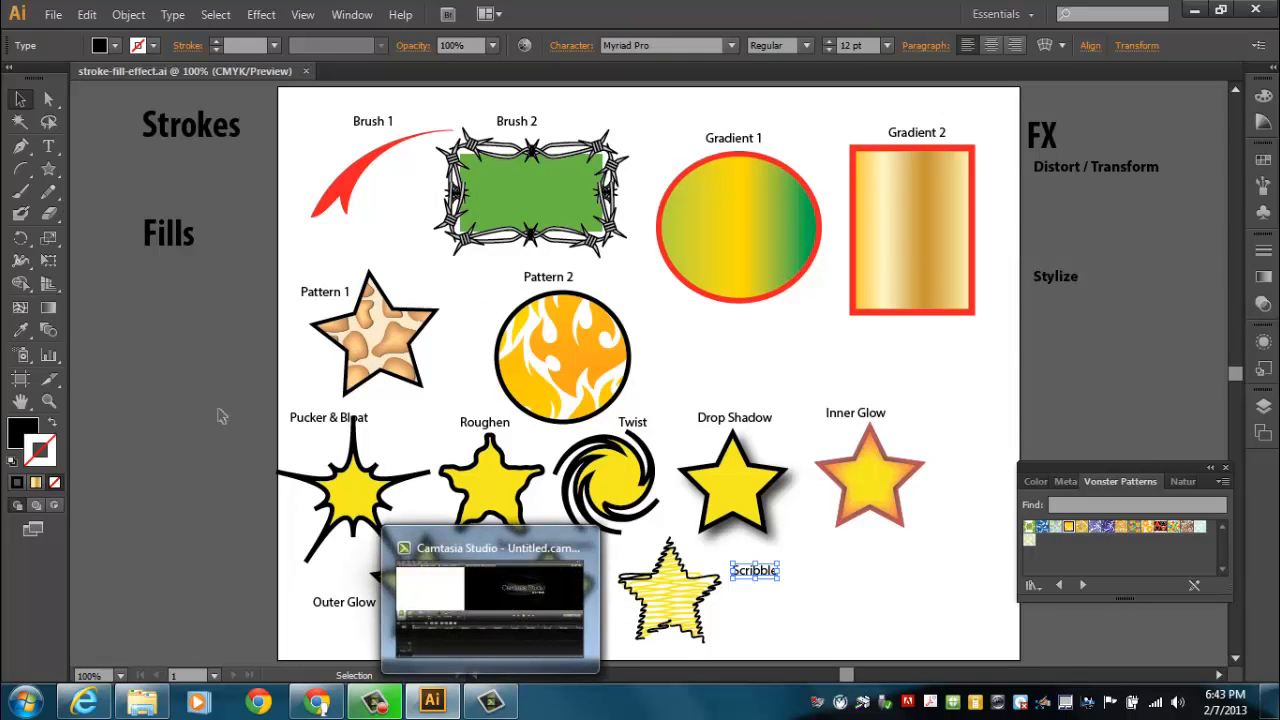